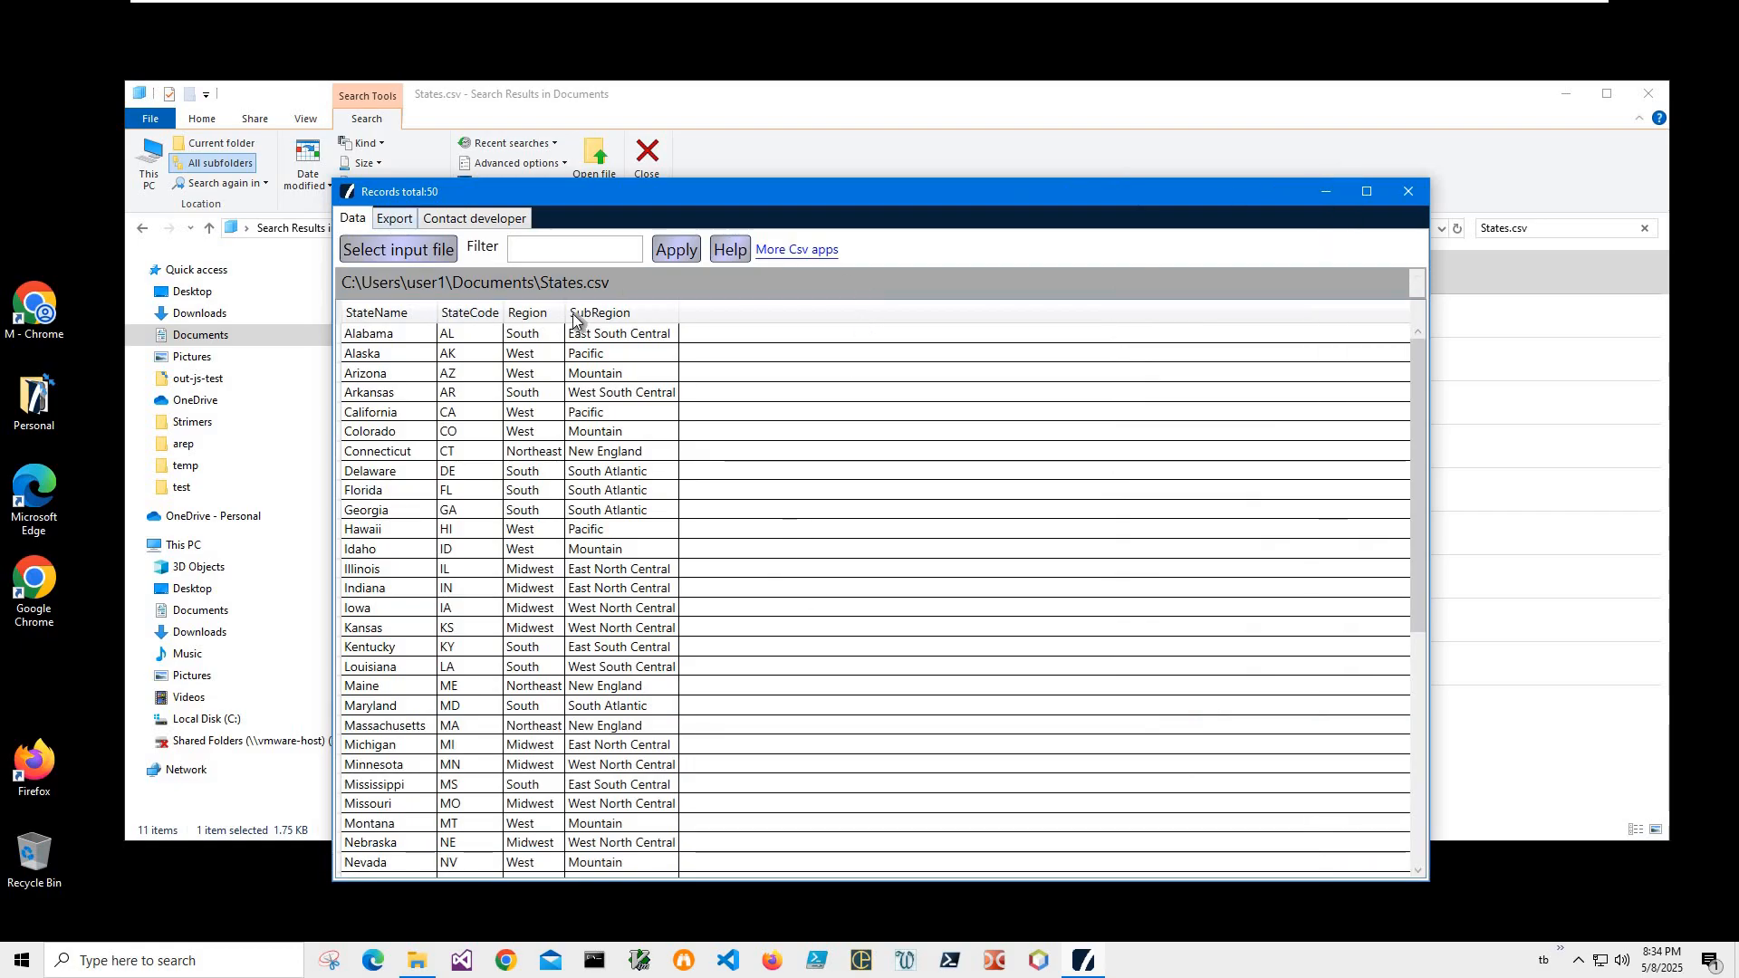
Look through the state records and columns of States.csv, and close the CSV viewer.
left_click(394, 219)
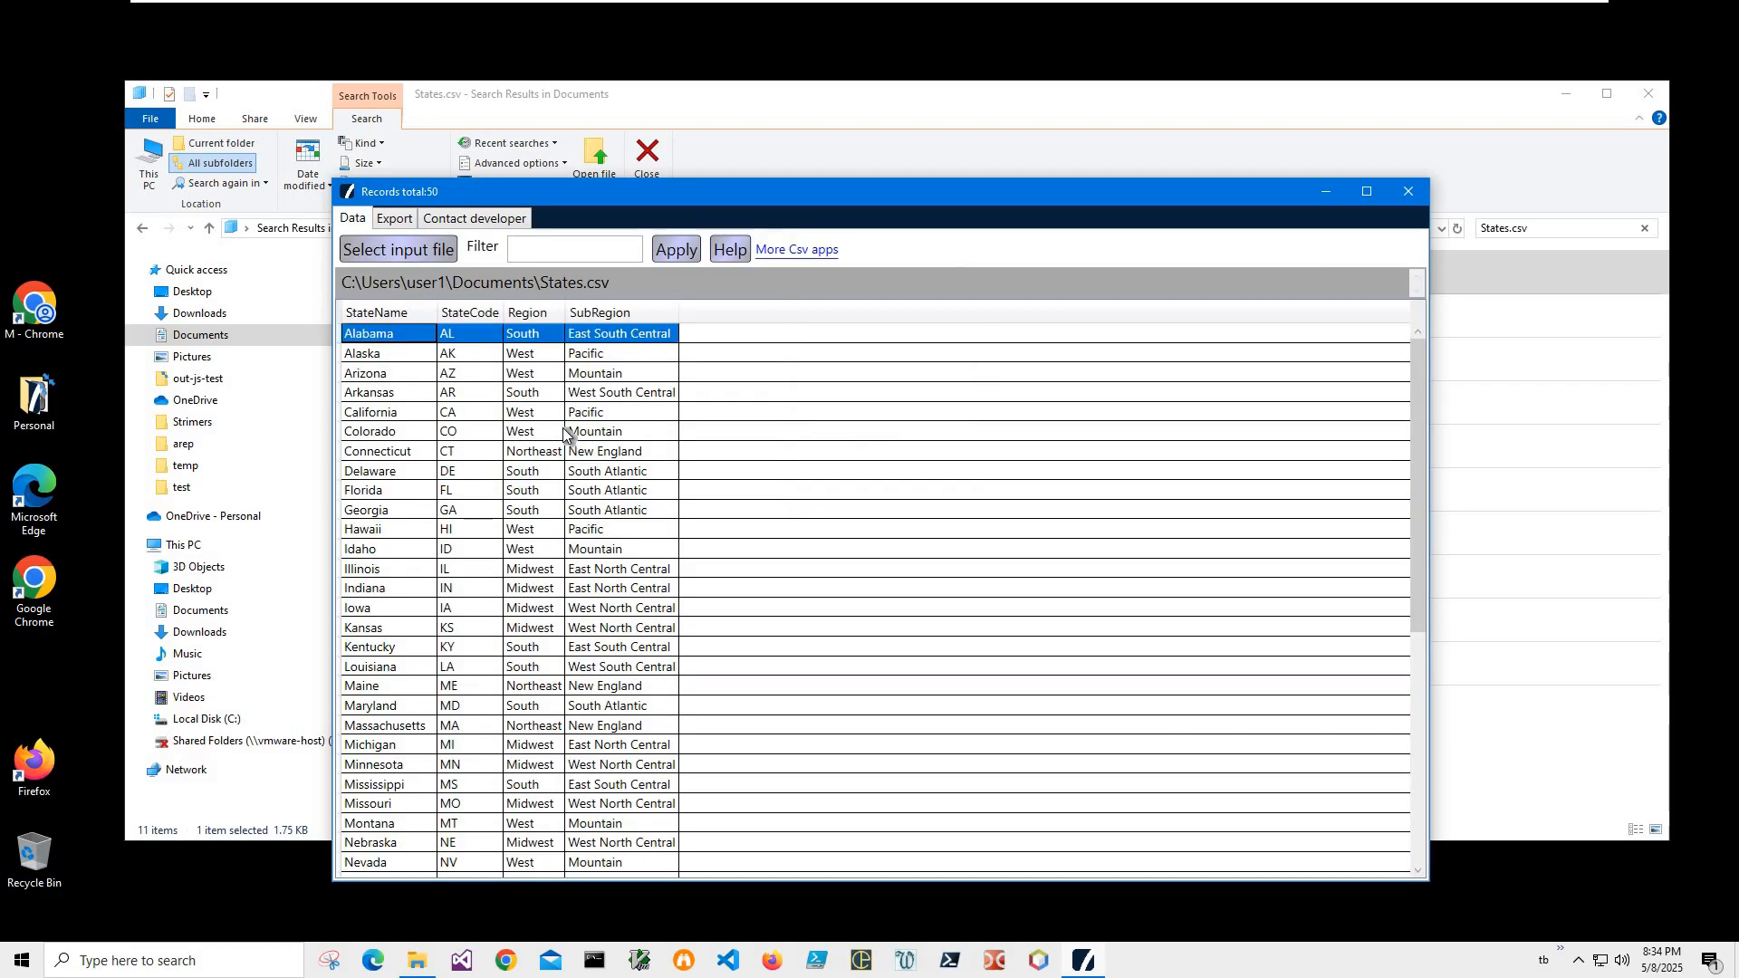
scroll(598, 530, "down", 5)
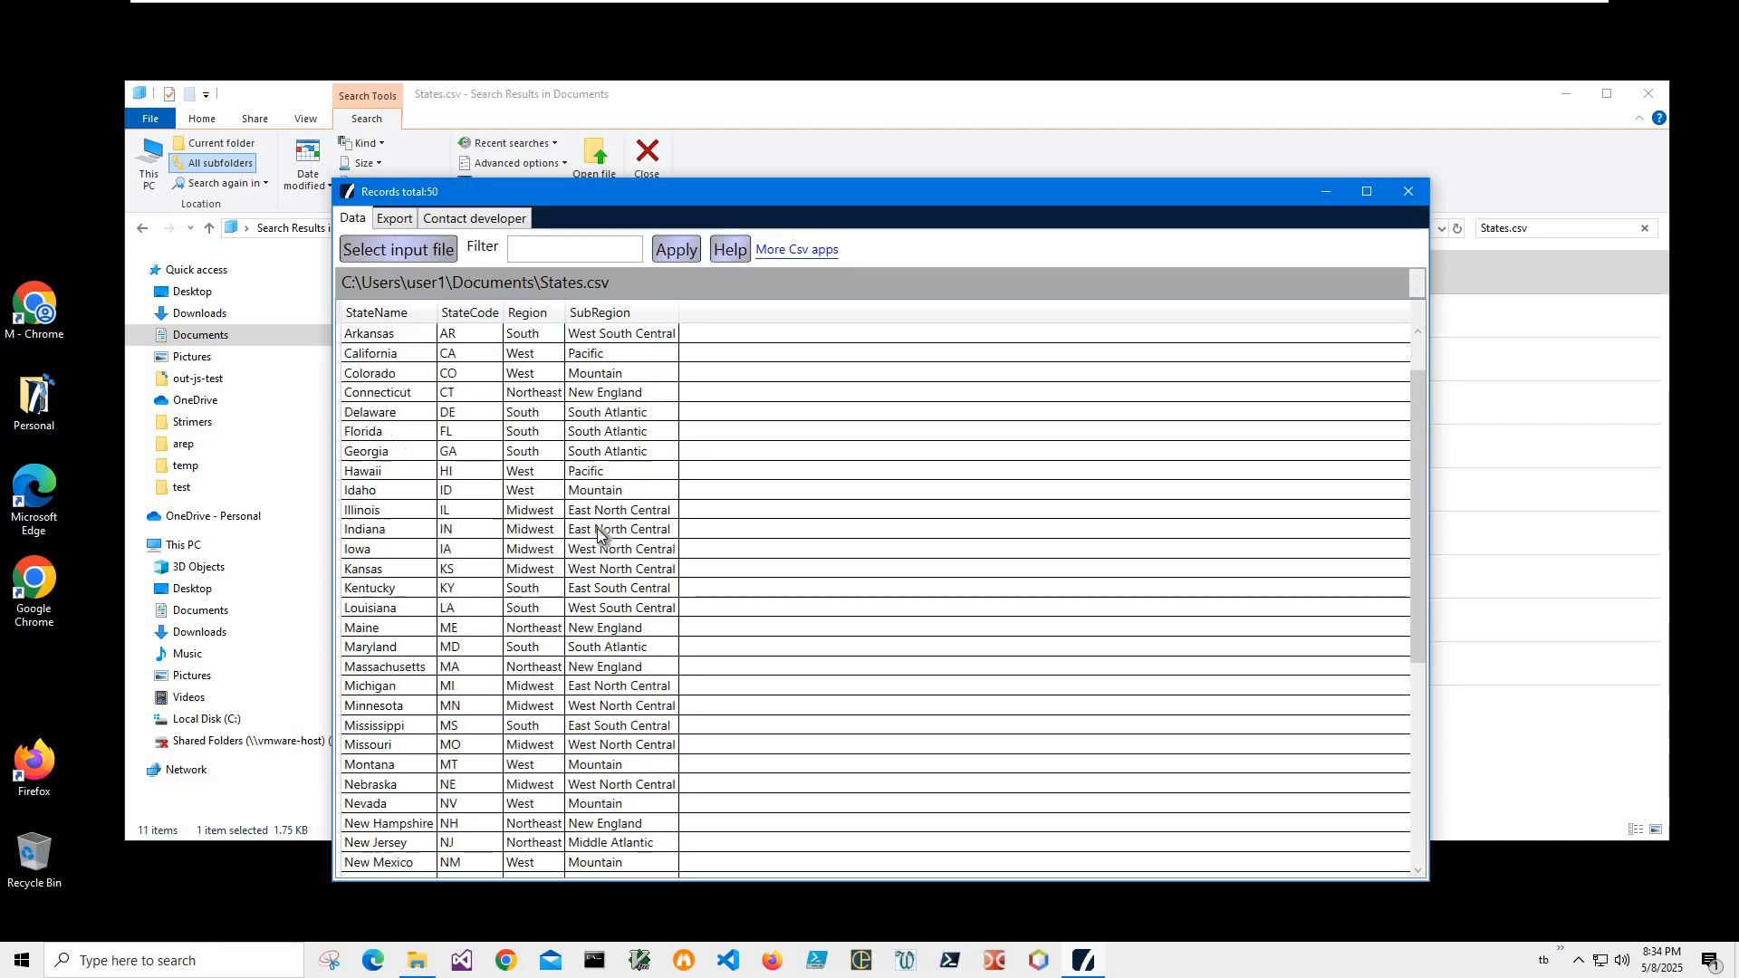
scroll(597, 435, "up", 5)
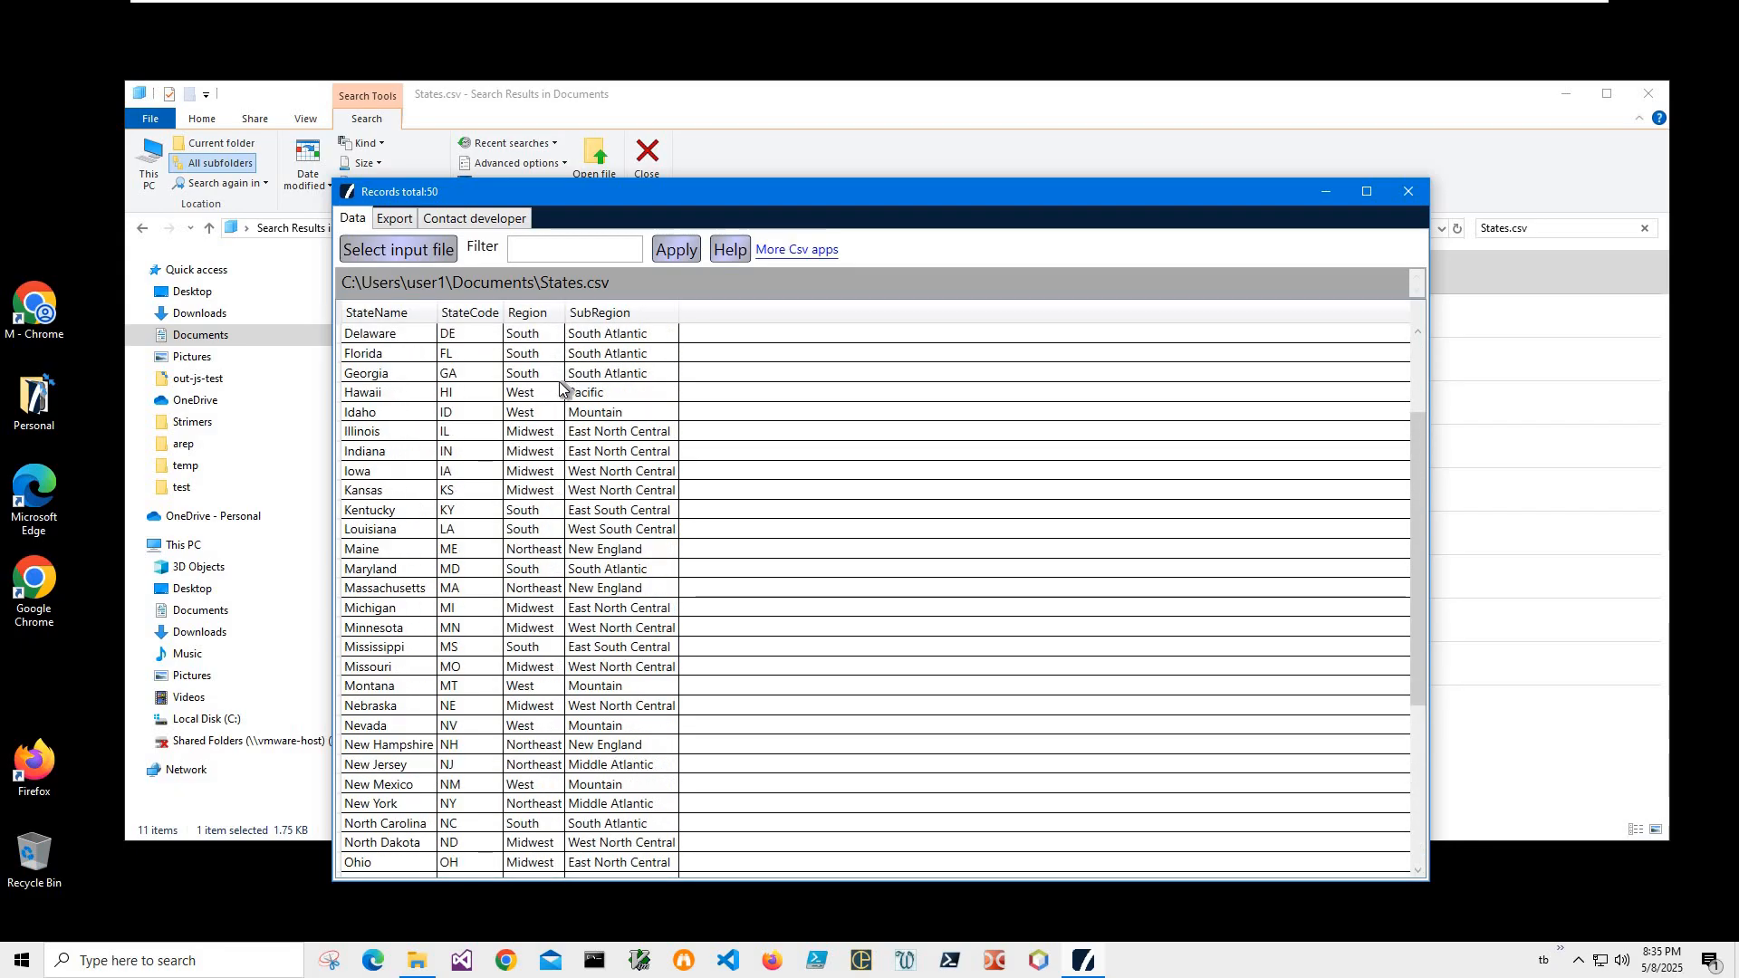
scroll(625, 334, "up", 1)
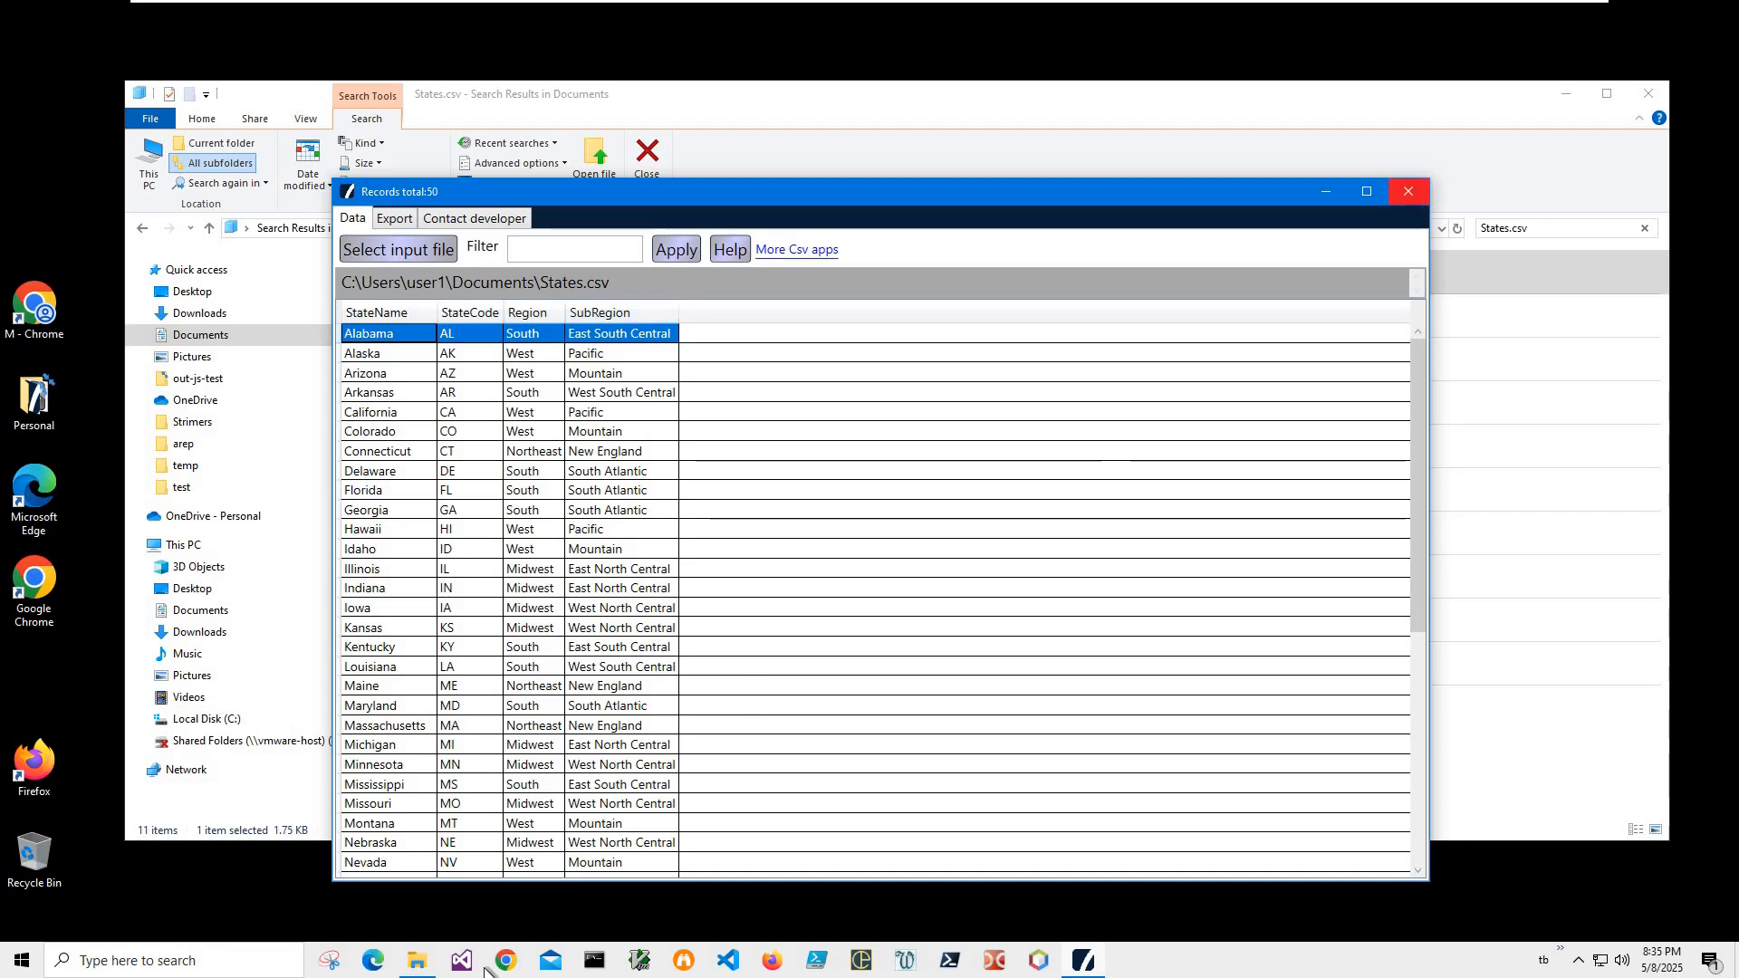
key("alt+F4")
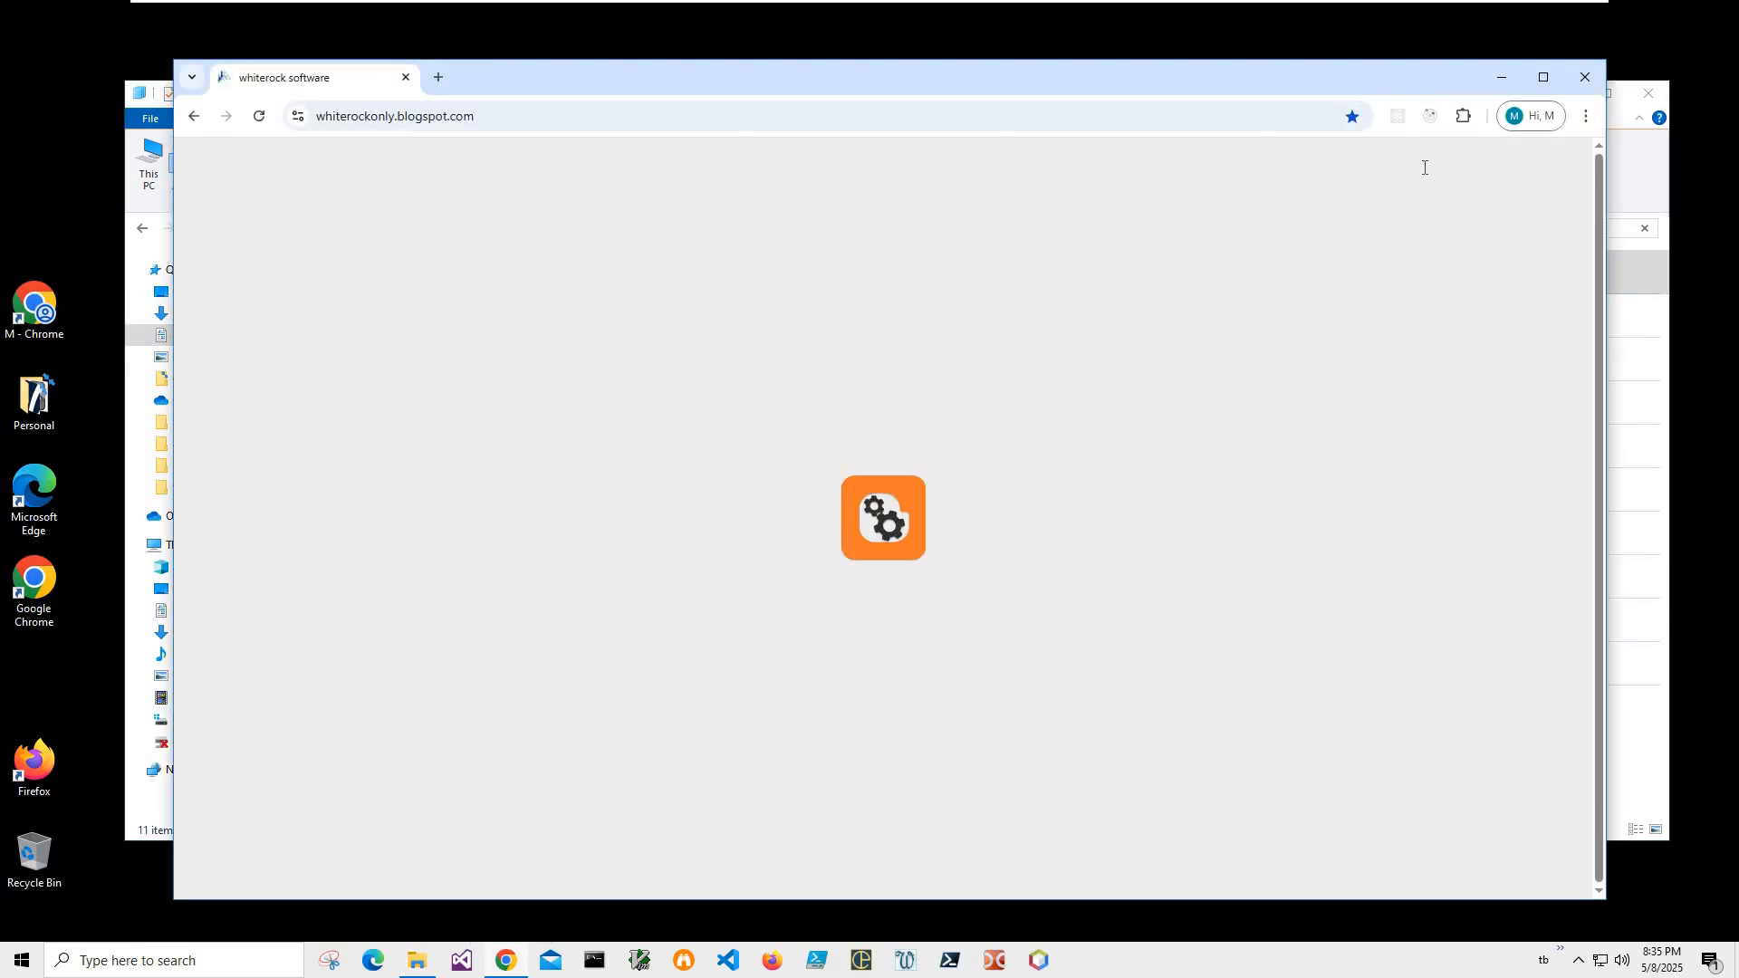
In Chrome, search the whiterock software blog for "csv to csv" and download the Csv to Csv app from its post.
left_click(1425, 168)
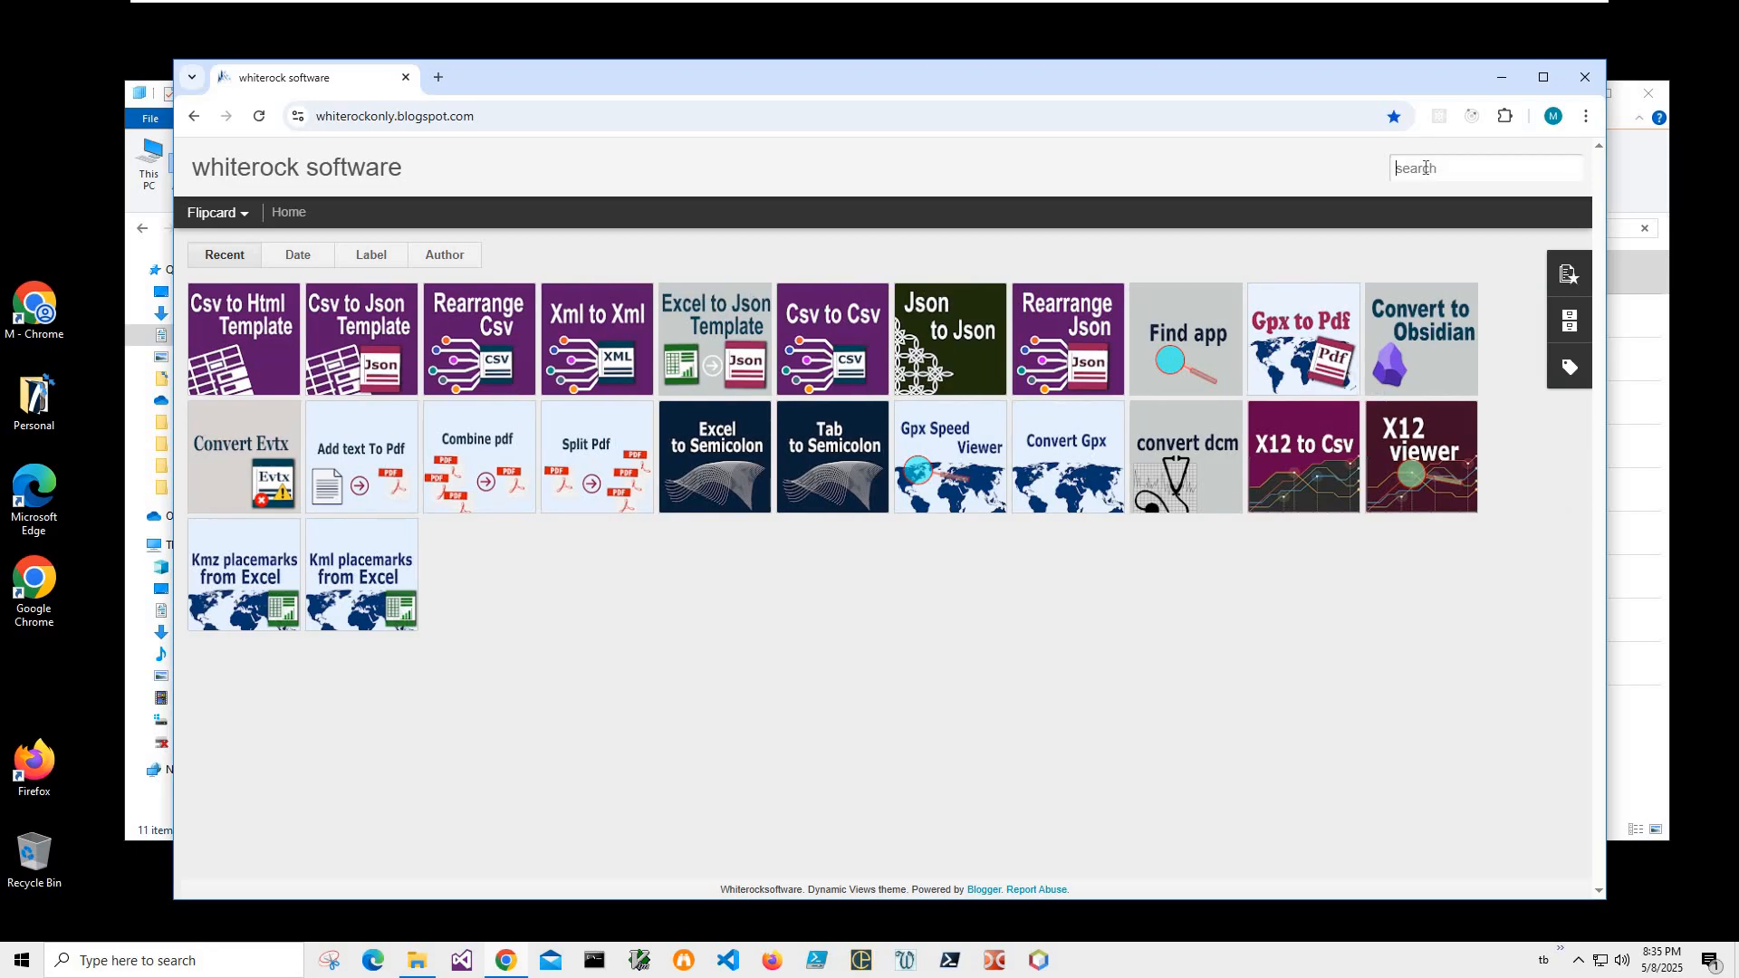
type("csv to")
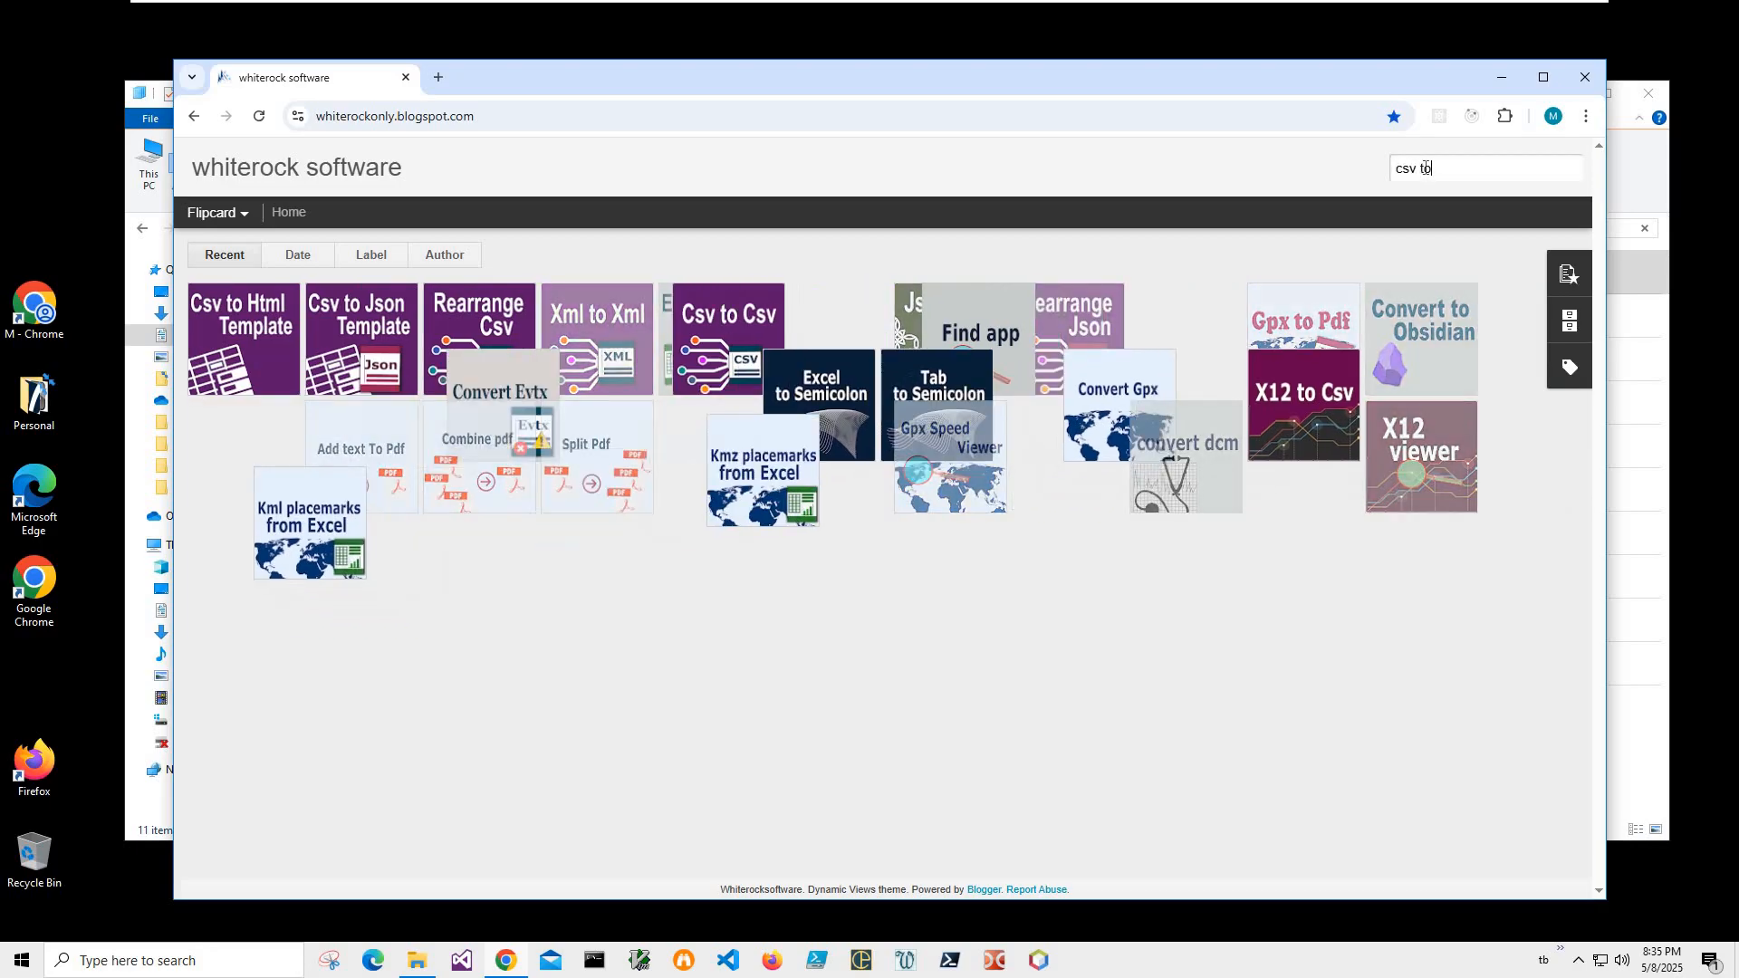
type(" csv")
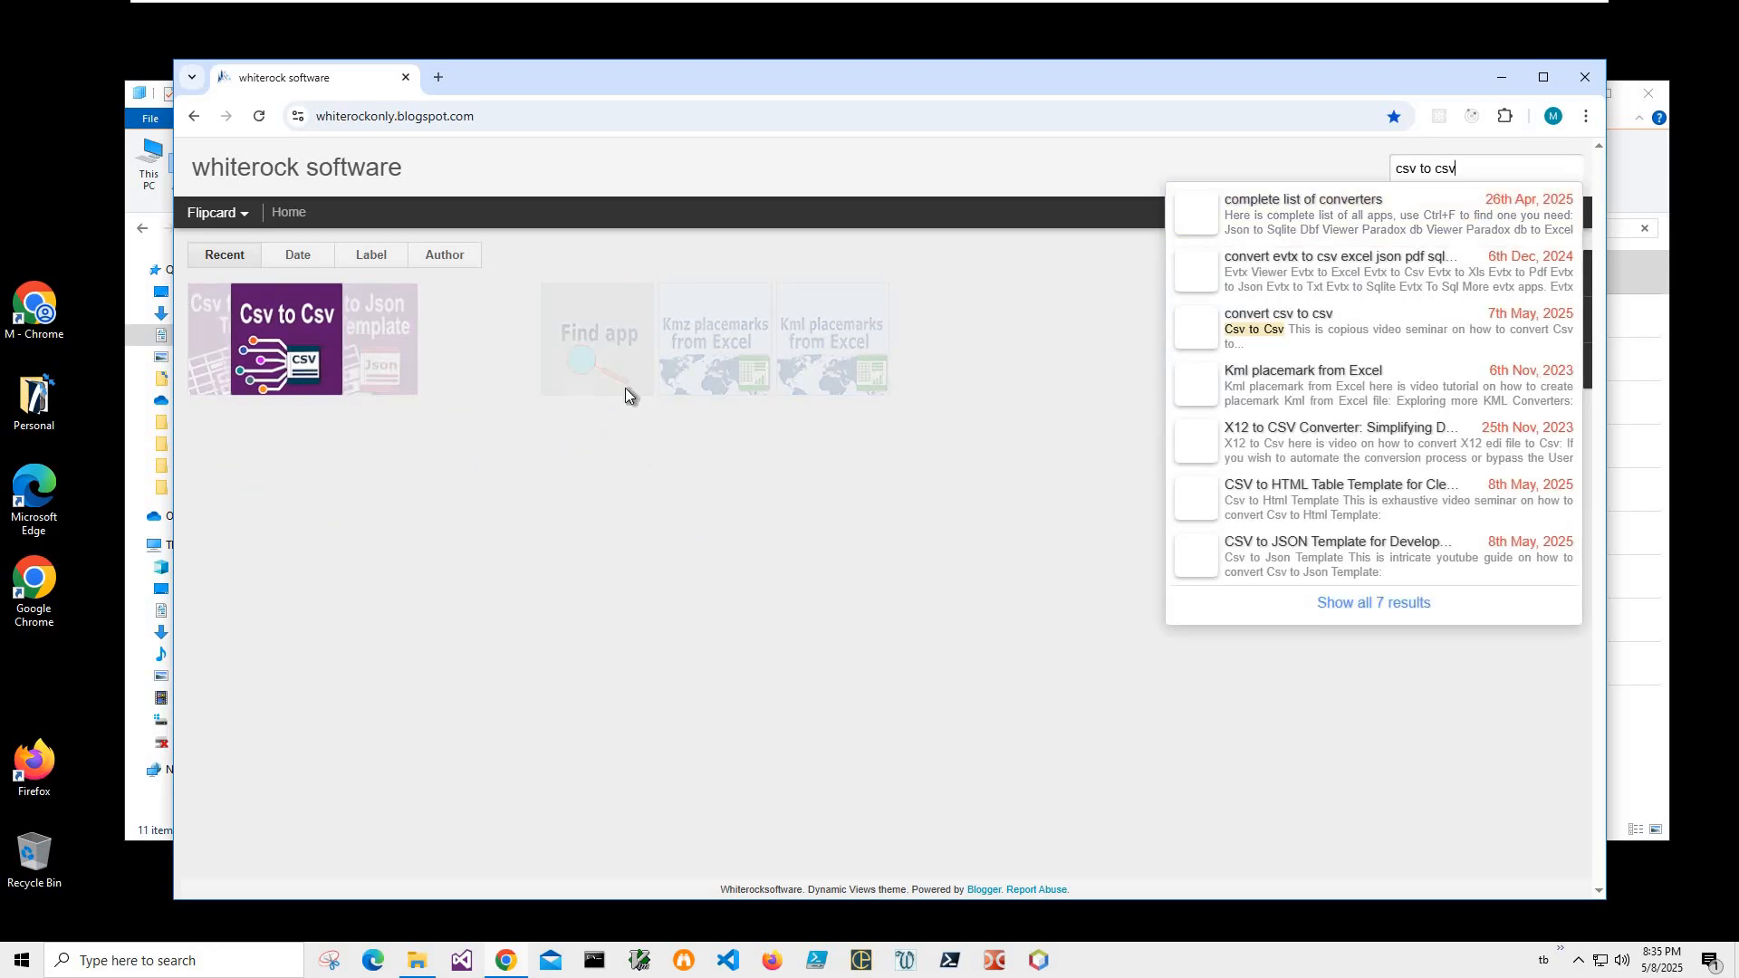
key("Return")
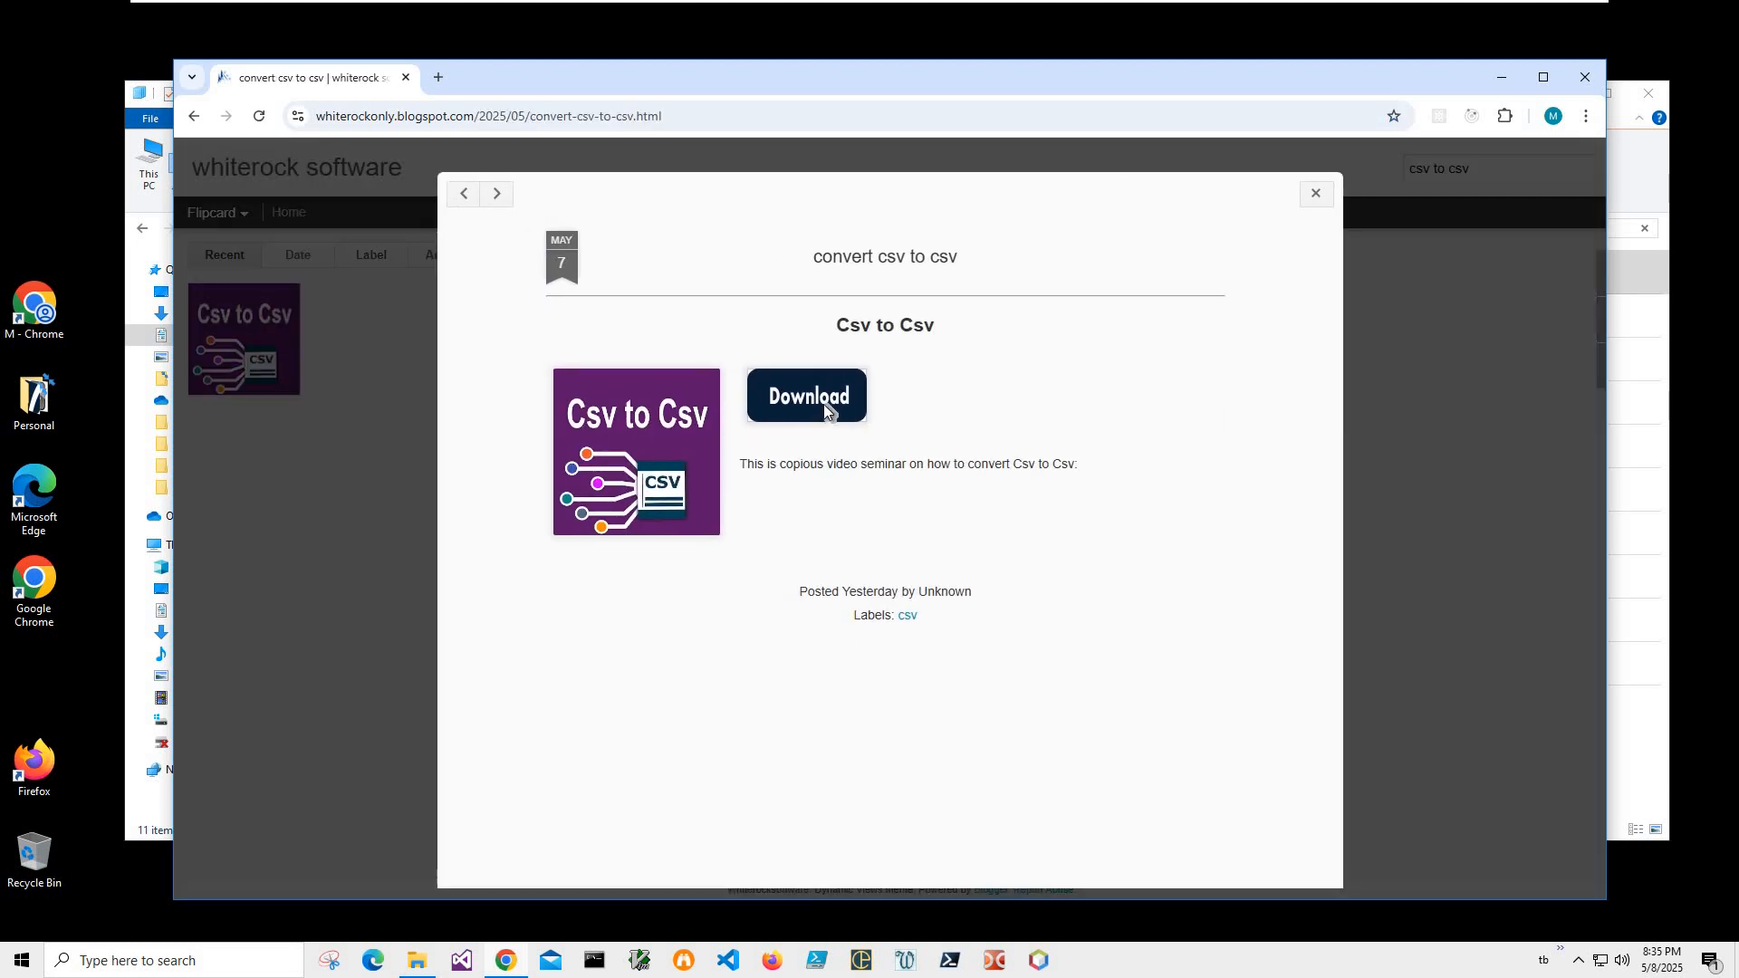
left_click(823, 403)
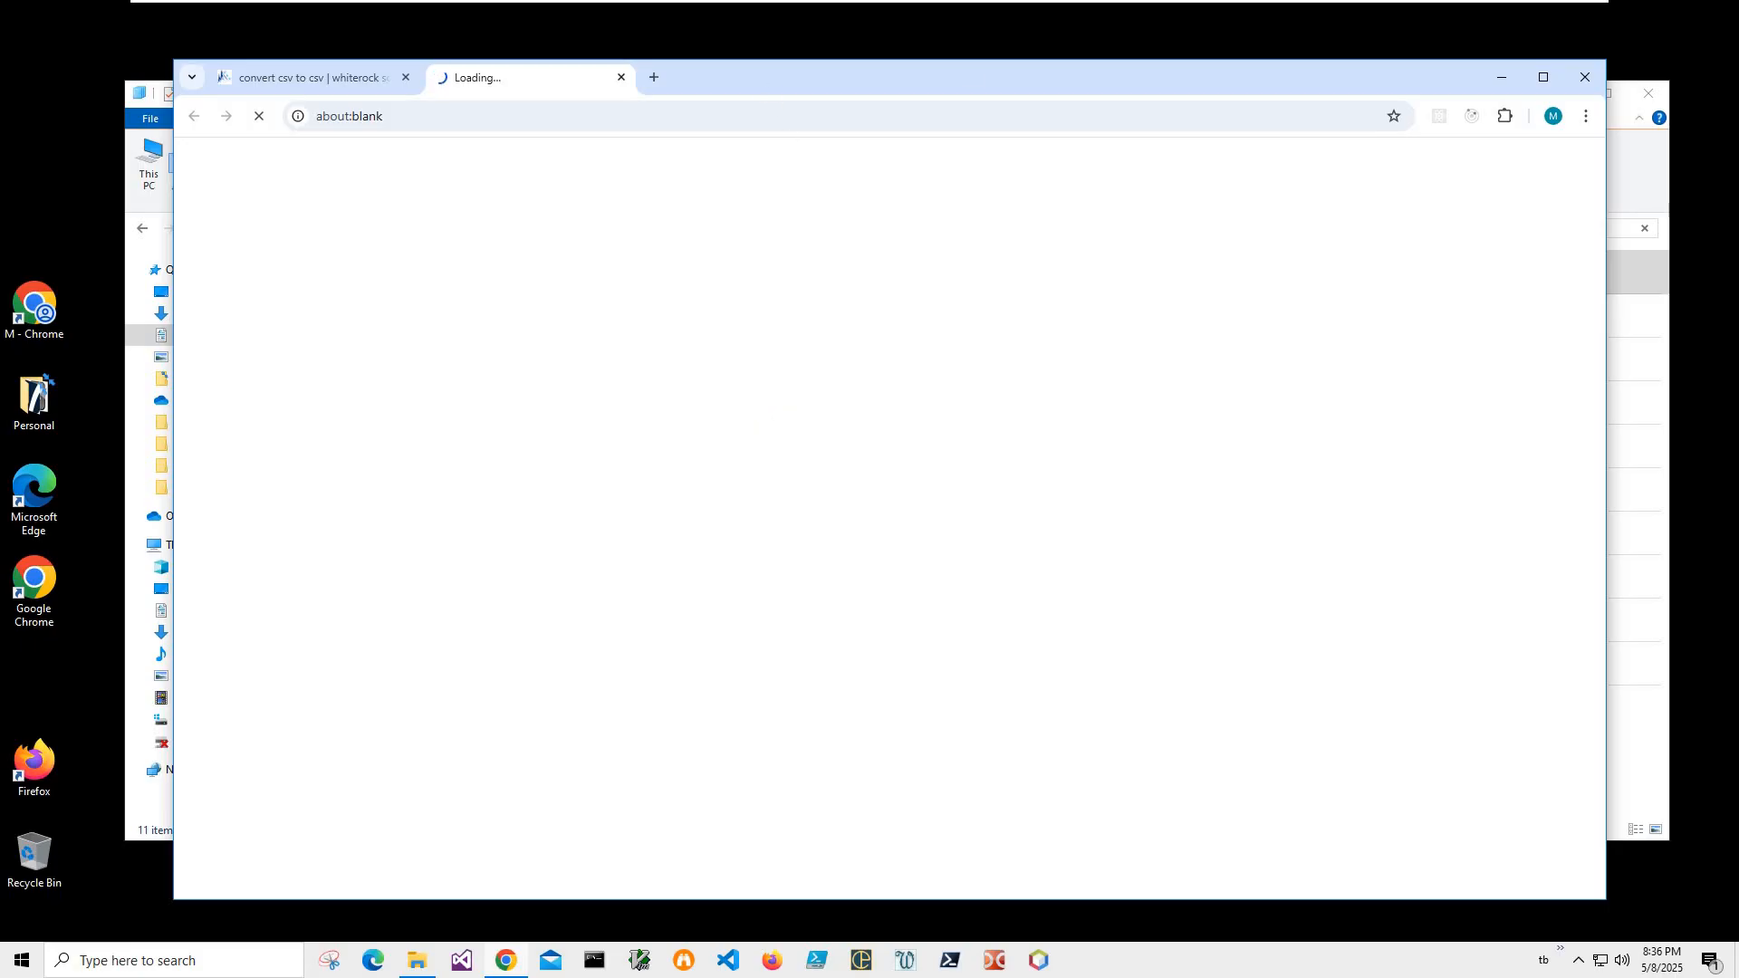
Open the downloaded CsvtoCsvSetup.zip and launch the CsvtoCsvSetup.msi installer inside it.
left_click_drag(762, 79, 972, 61)
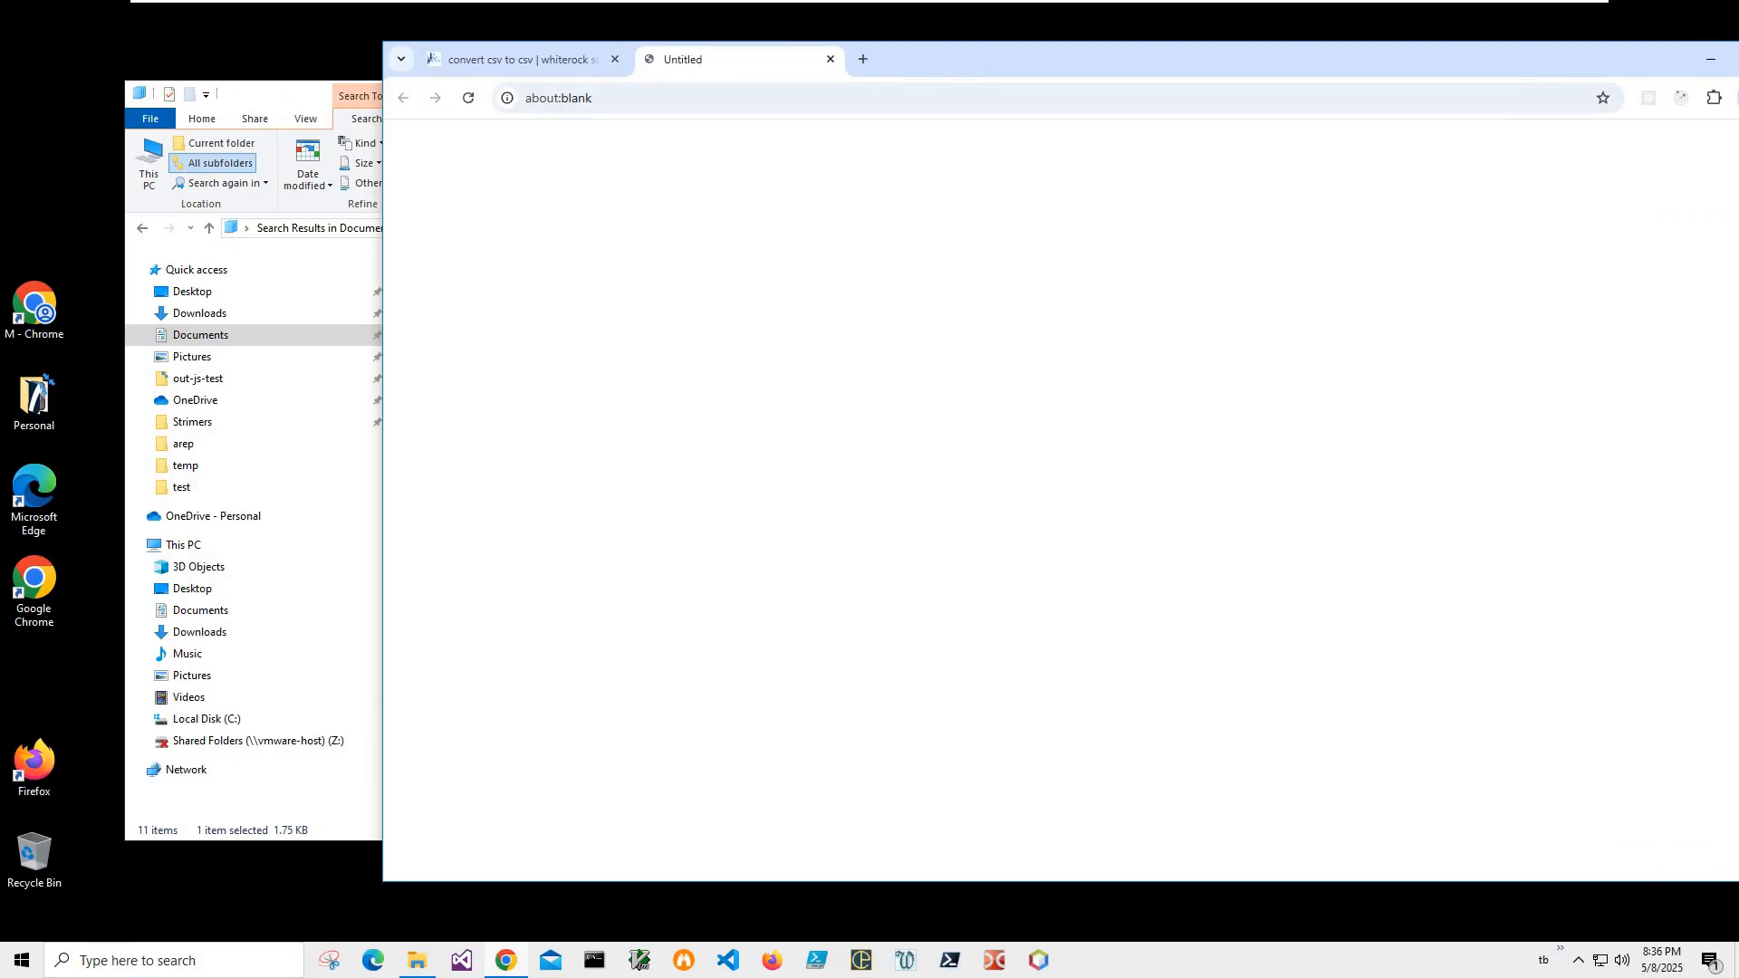
left_click_drag(291, 103, 199, 165)
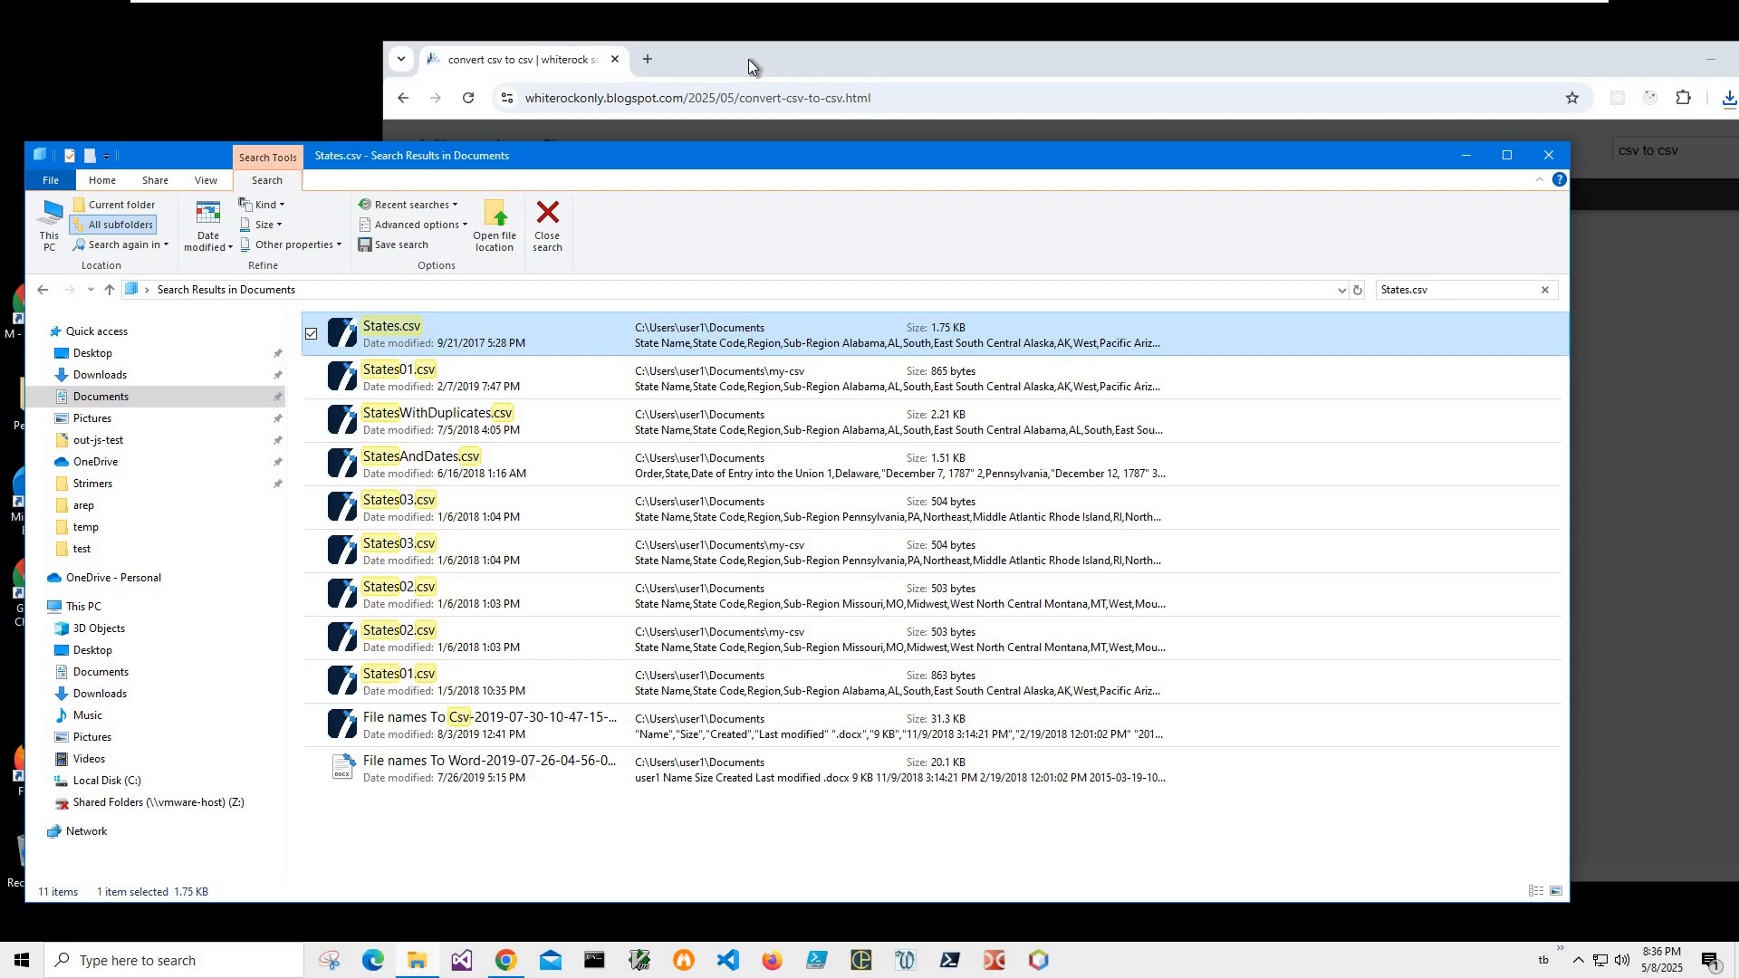
left_click_drag(748, 66, 729, 72)
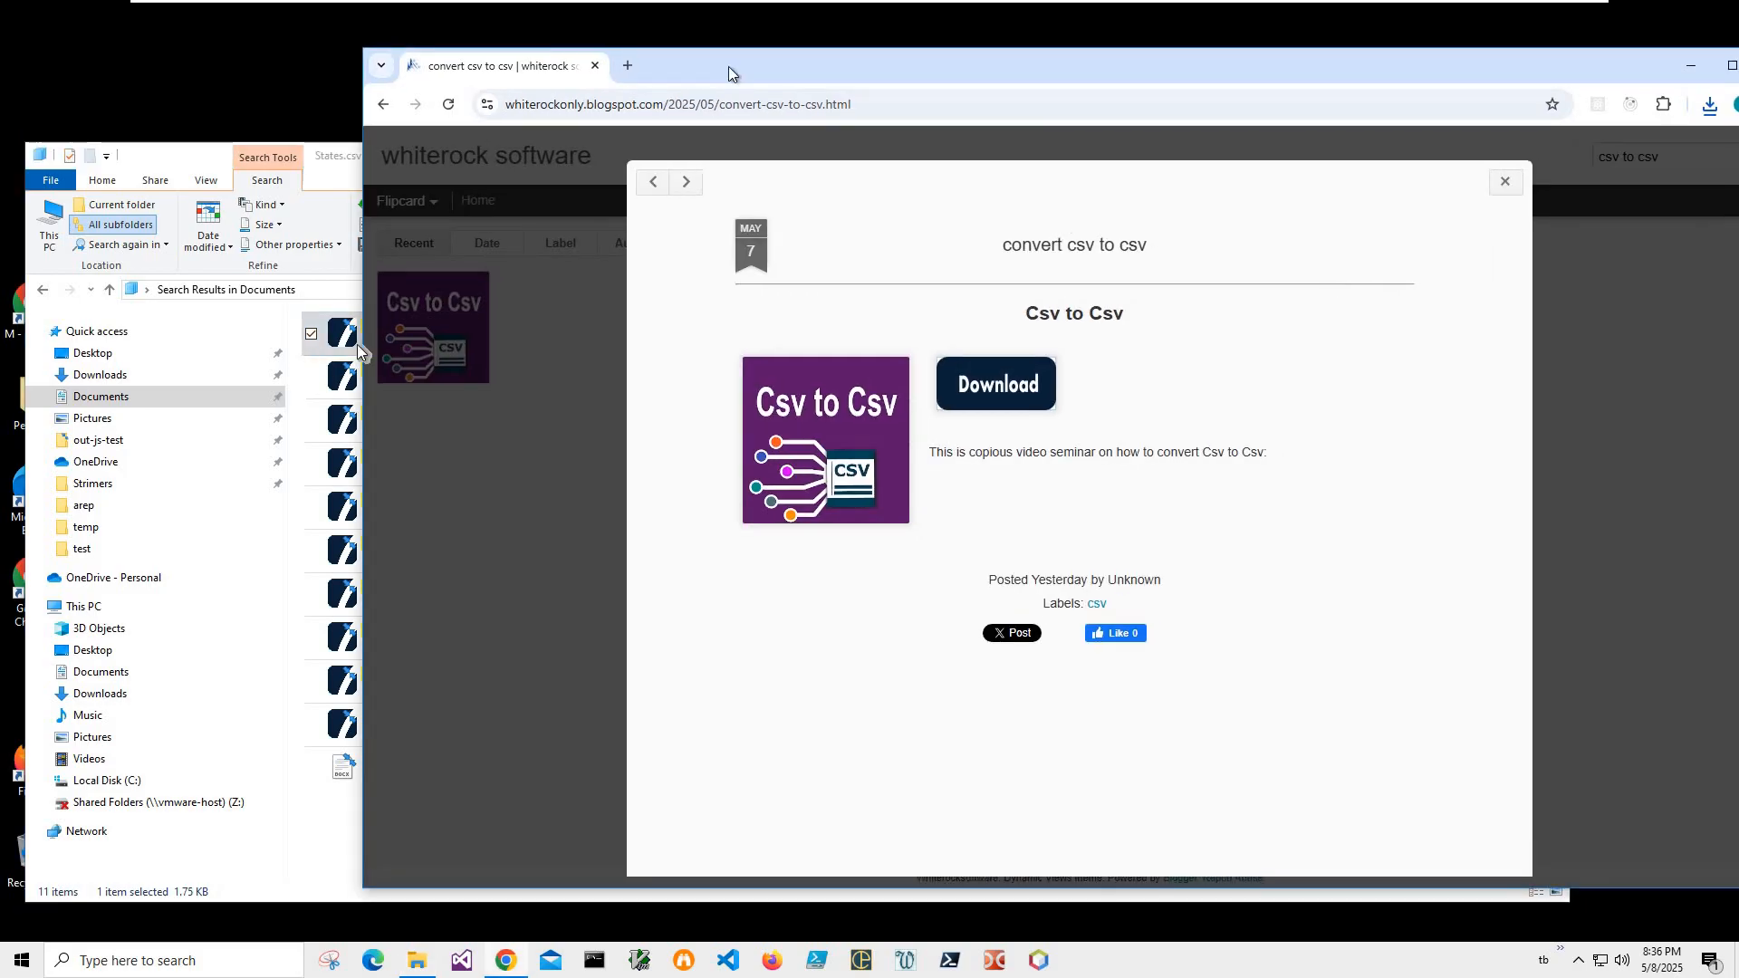
left_click(1707, 107)
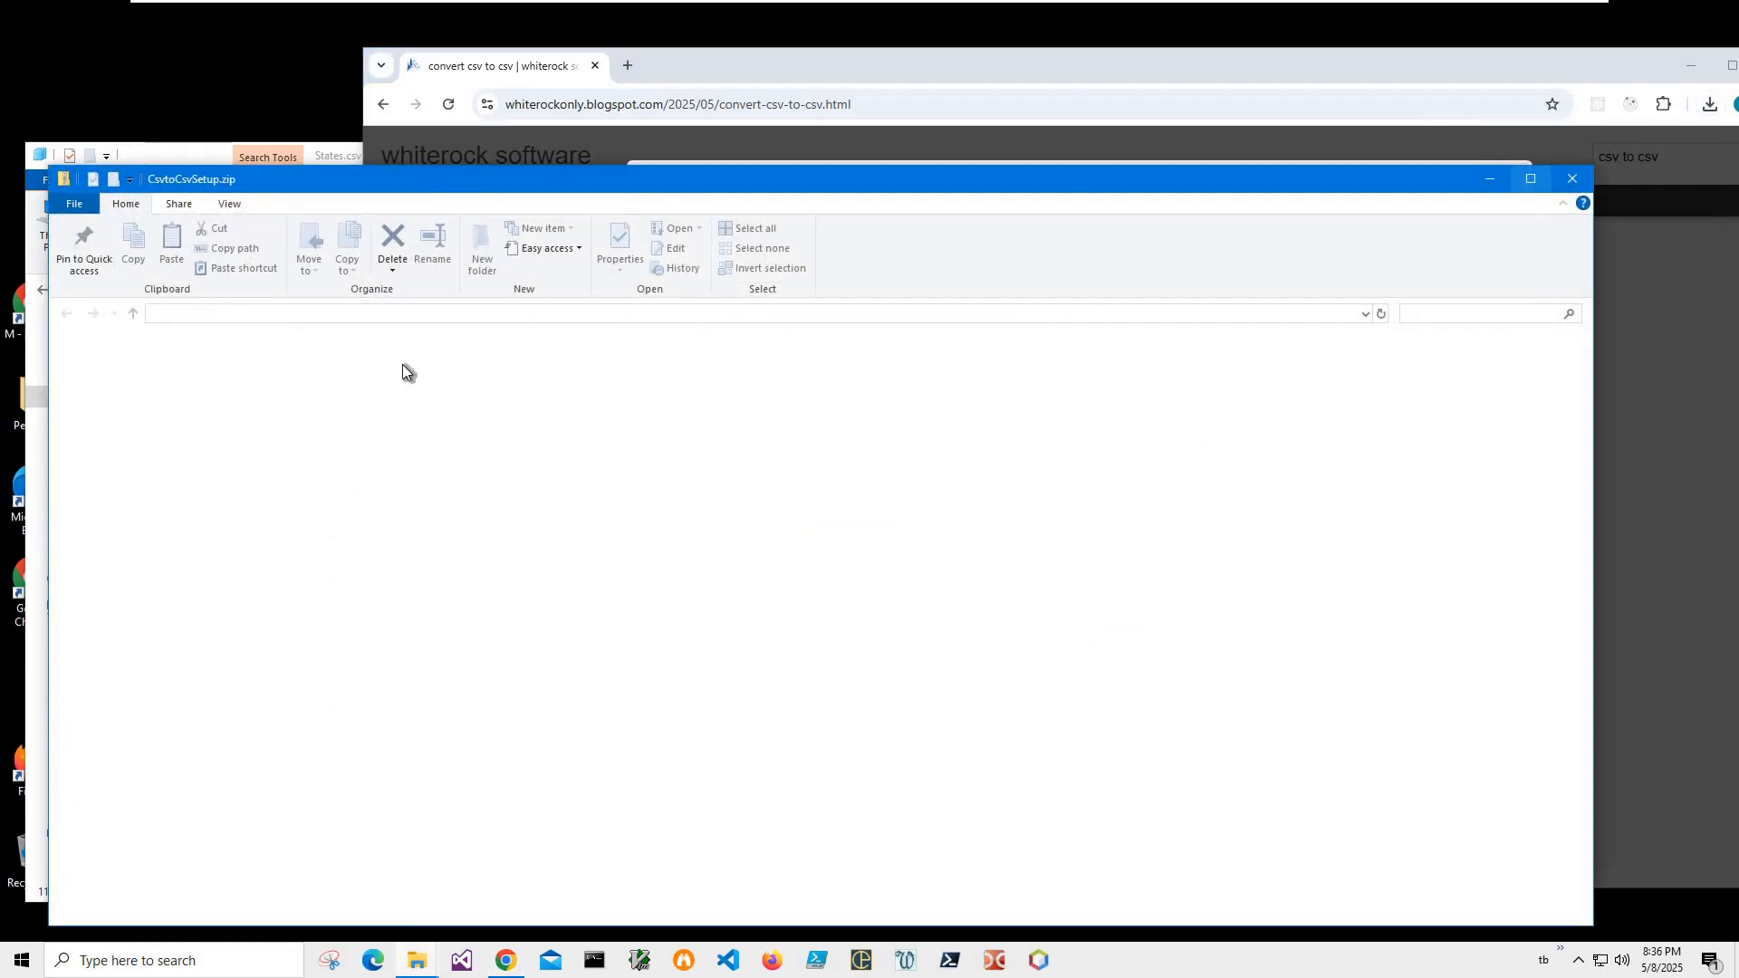
double_click(457, 366)
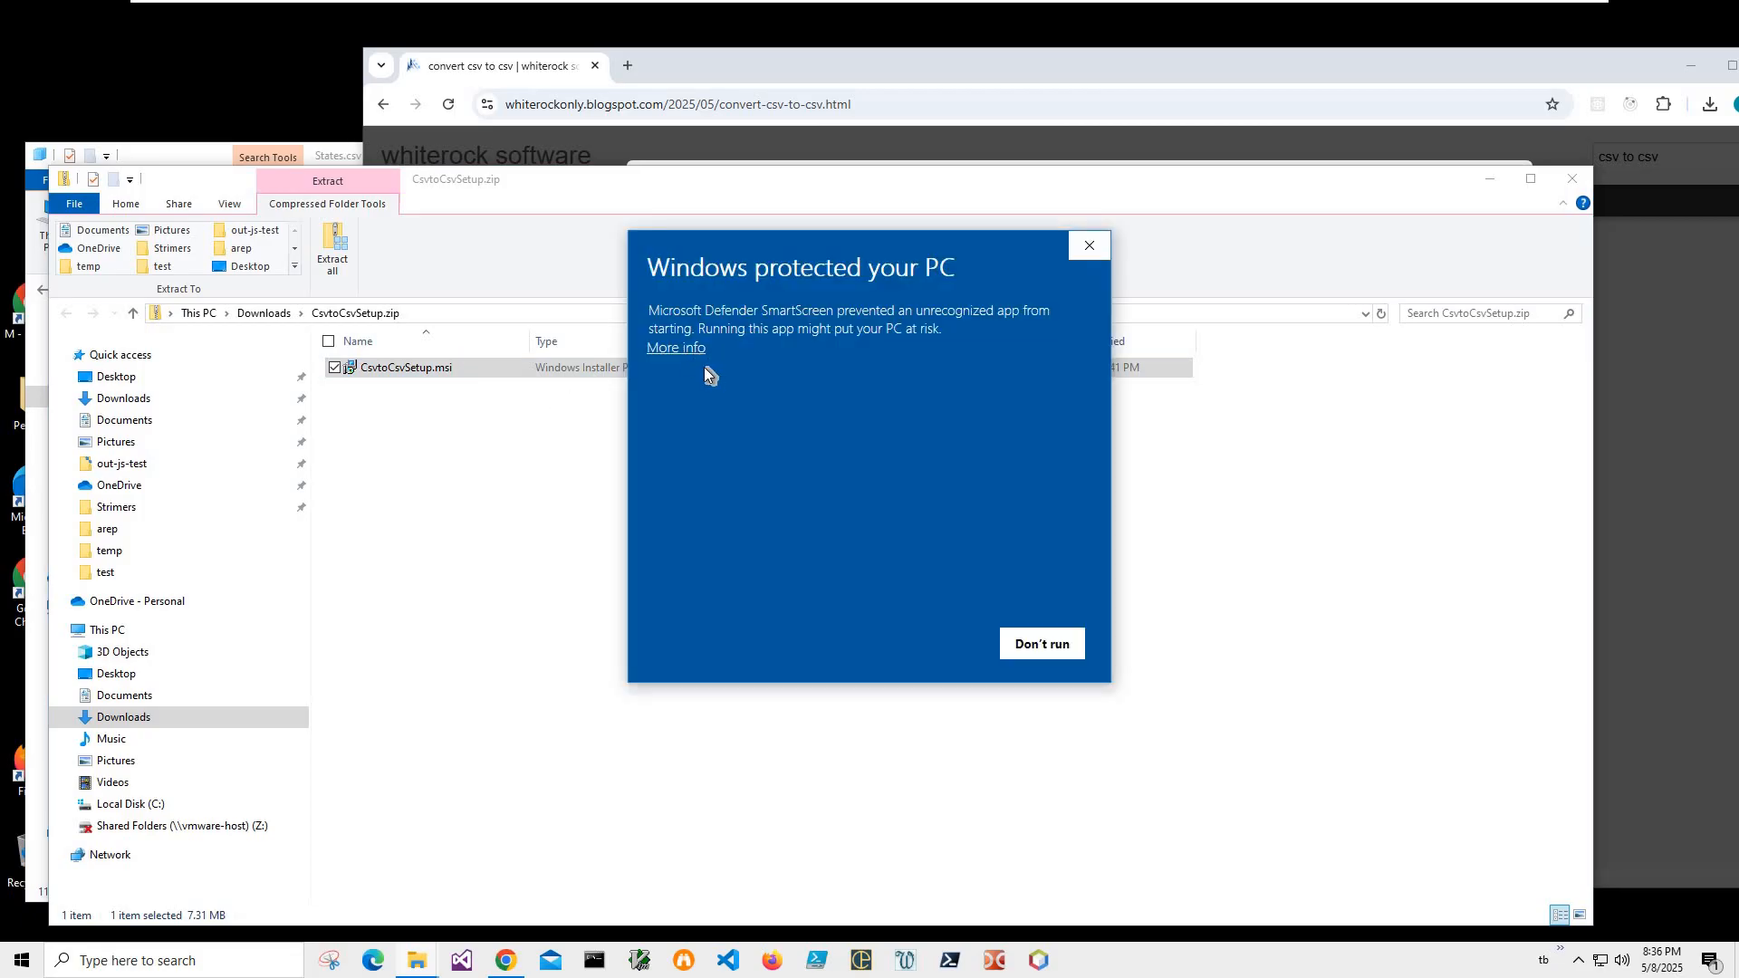
Run the installer despite the SmartScreen warning, allow it to make changes, and complete the CsvtoCsv installation.
left_click(703, 353)
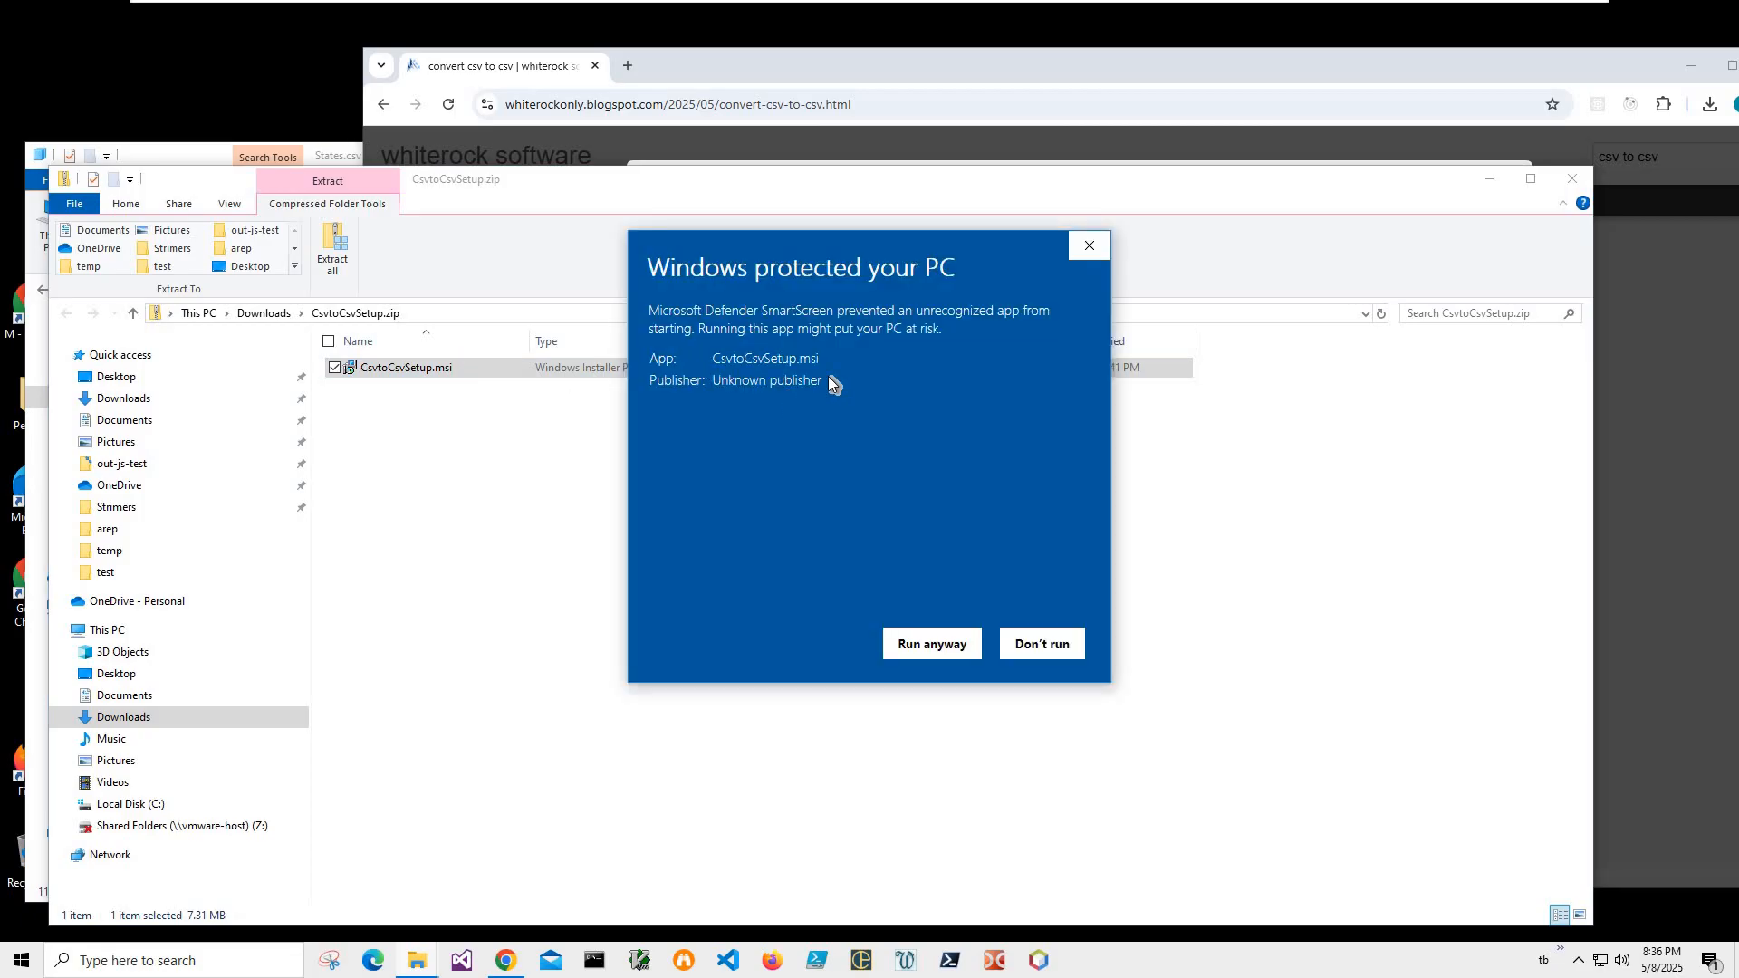
triple_click(731, 427)
left_click(933, 643)
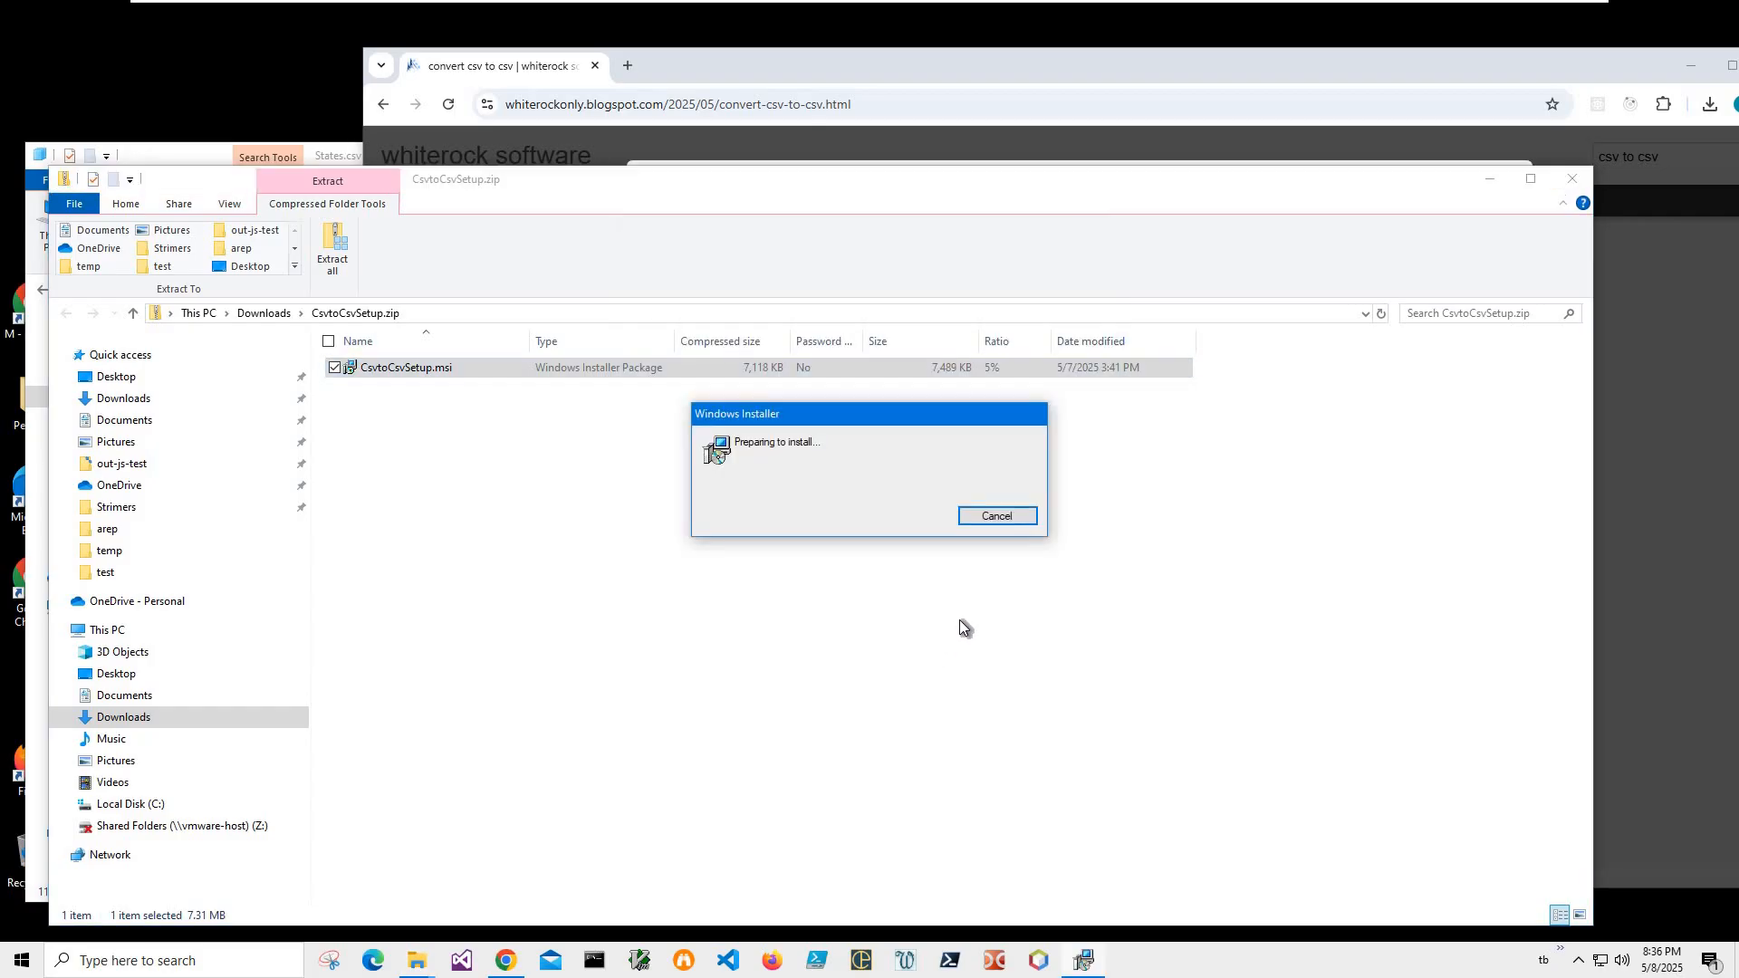
left_click(961, 621)
left_click(959, 619)
left_click(959, 619)
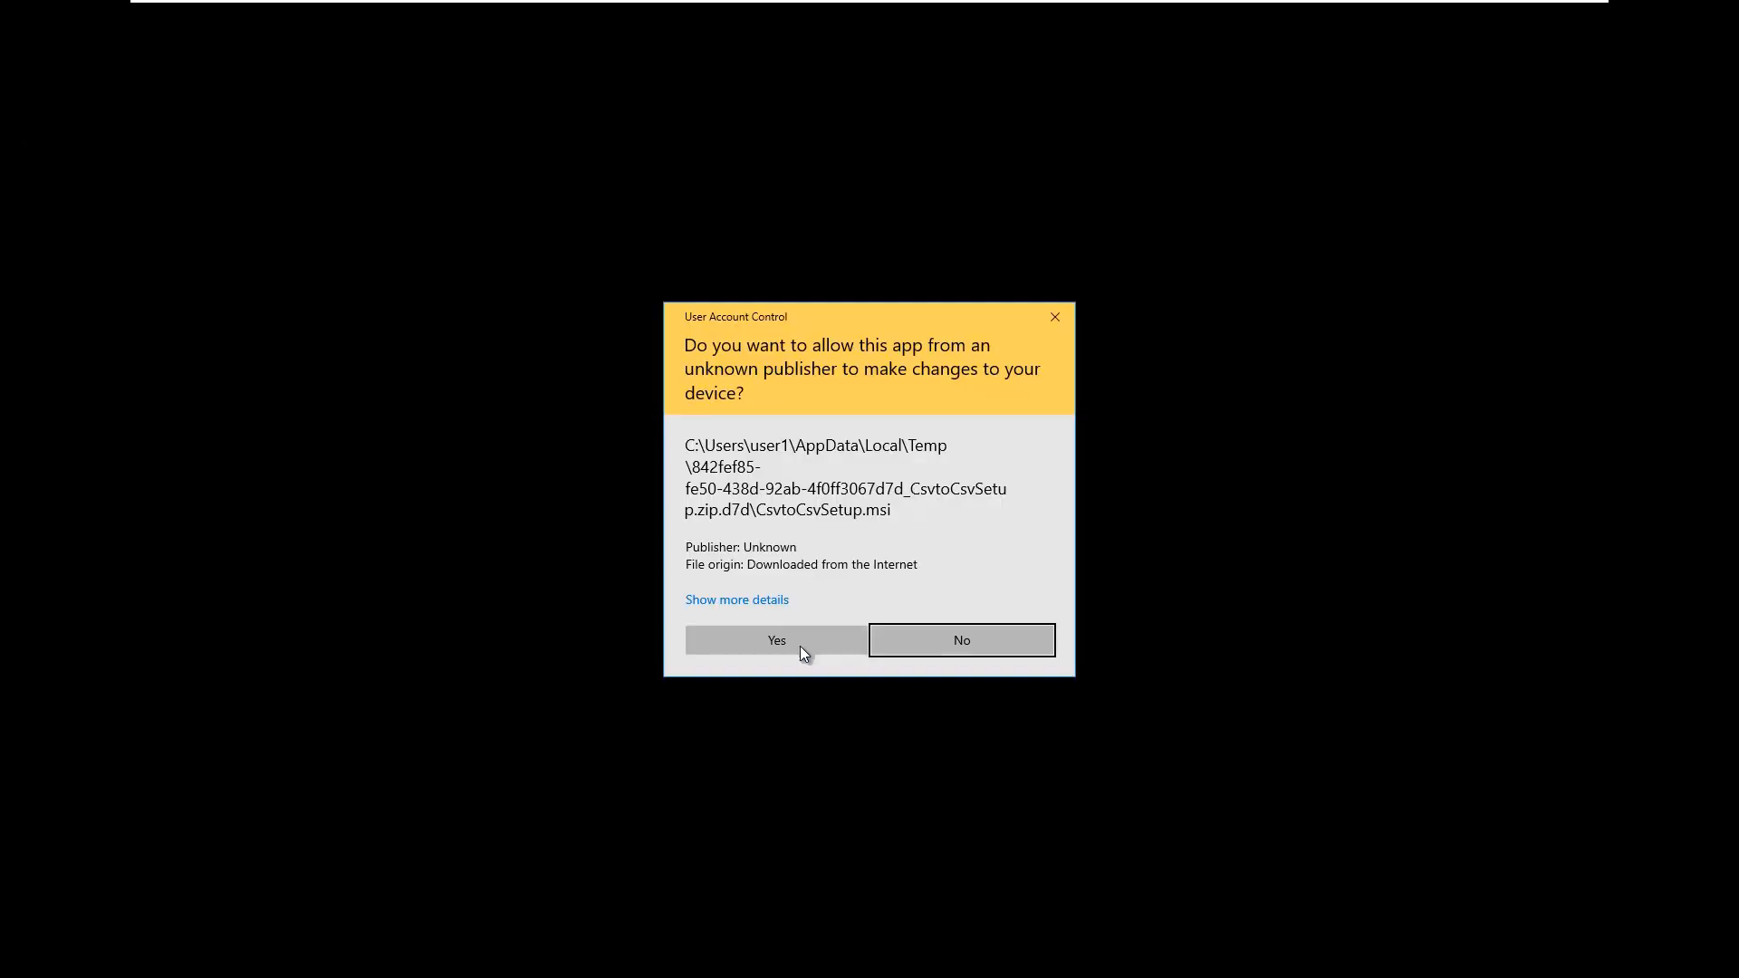
left_click(800, 644)
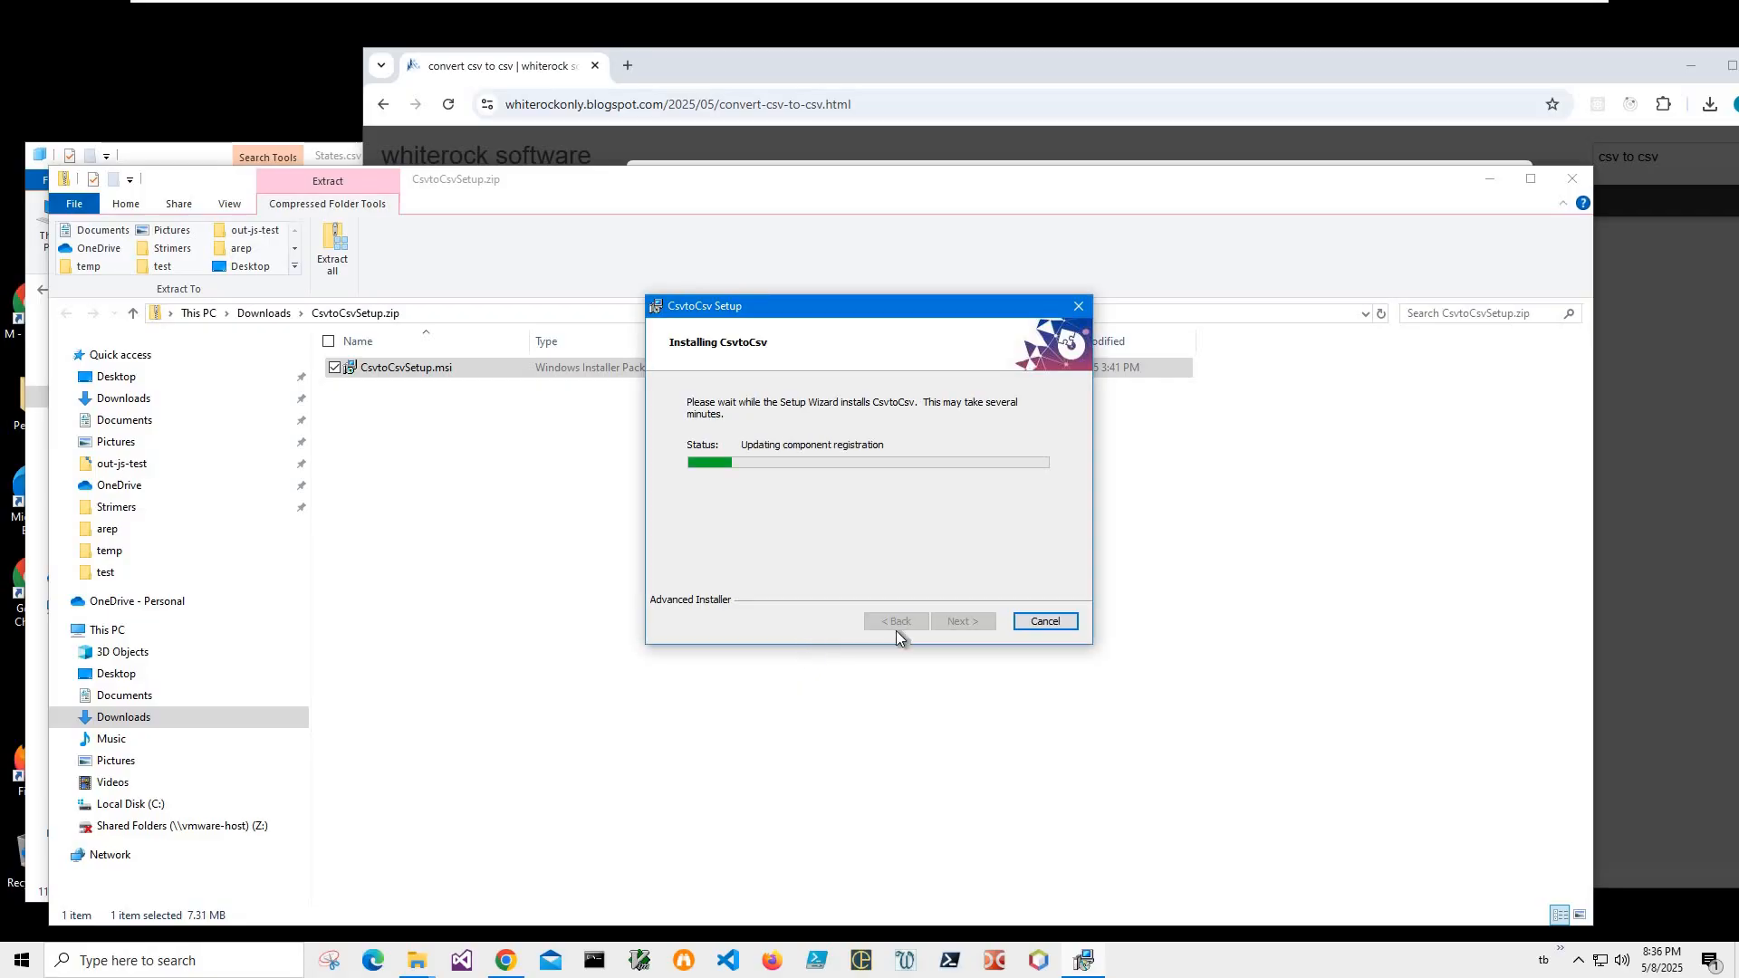
key("Return")
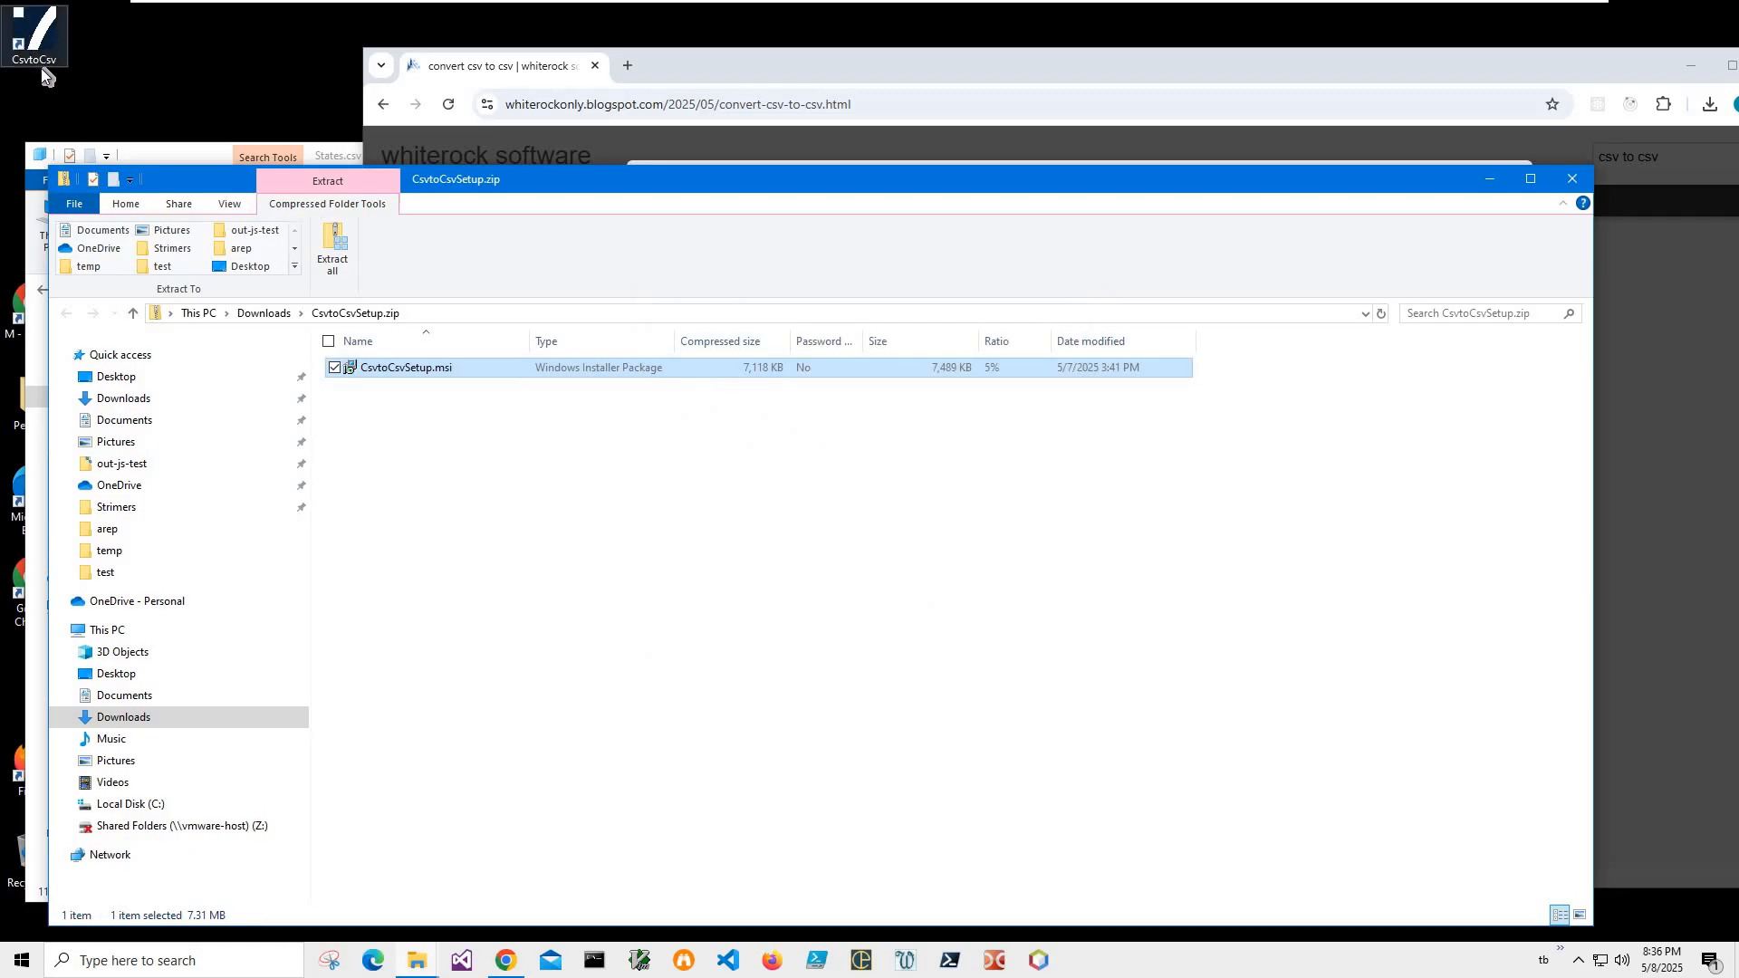
Close the zip folder, browser and file search windows, and launch the CsvtoCsv app from the desktop.
left_click(1572, 179)
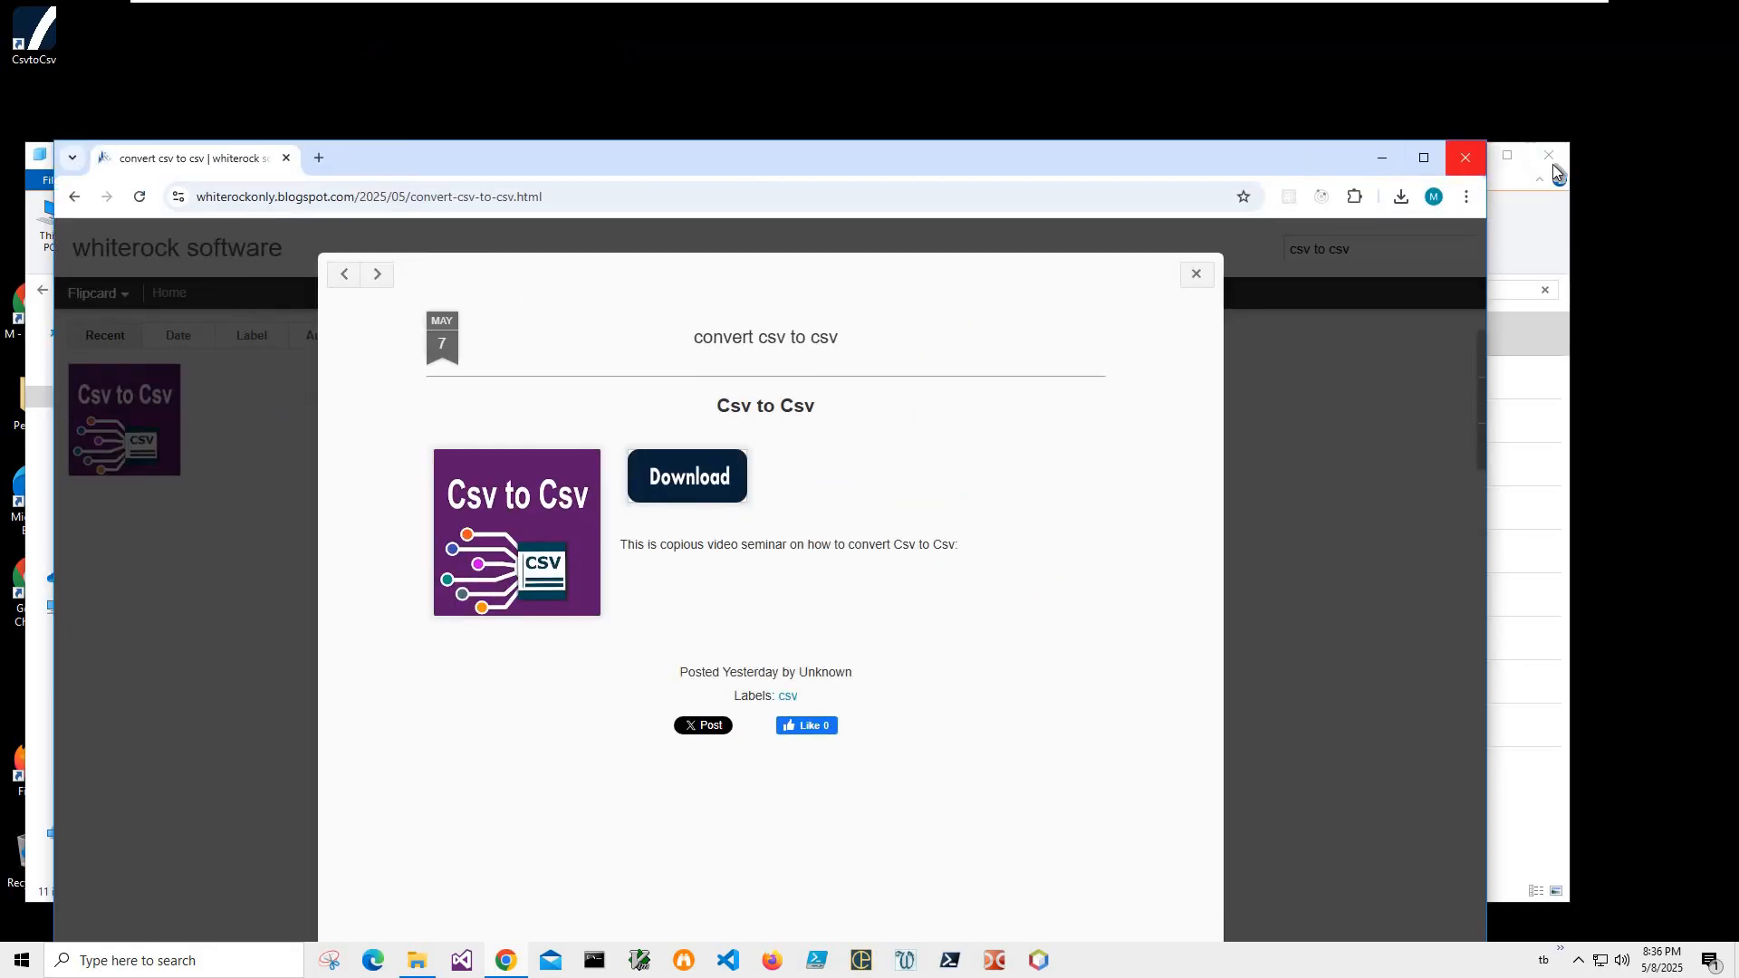
left_click(1550, 155)
left_click(1547, 155)
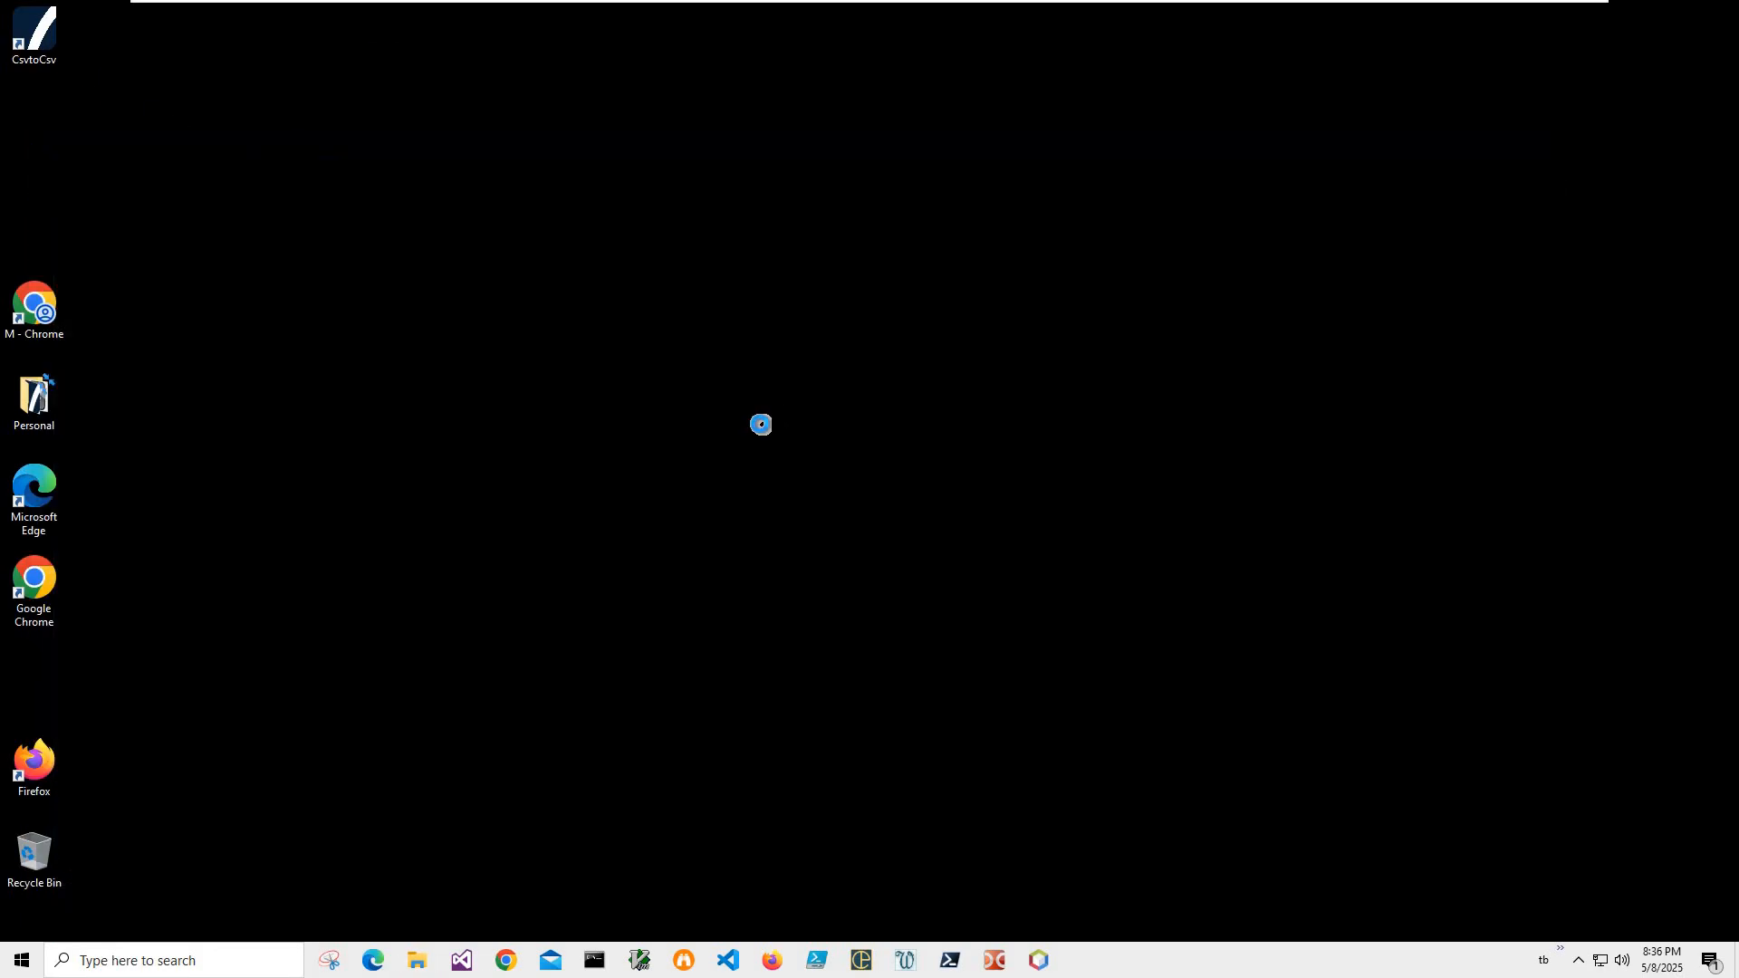
double_click(34, 36)
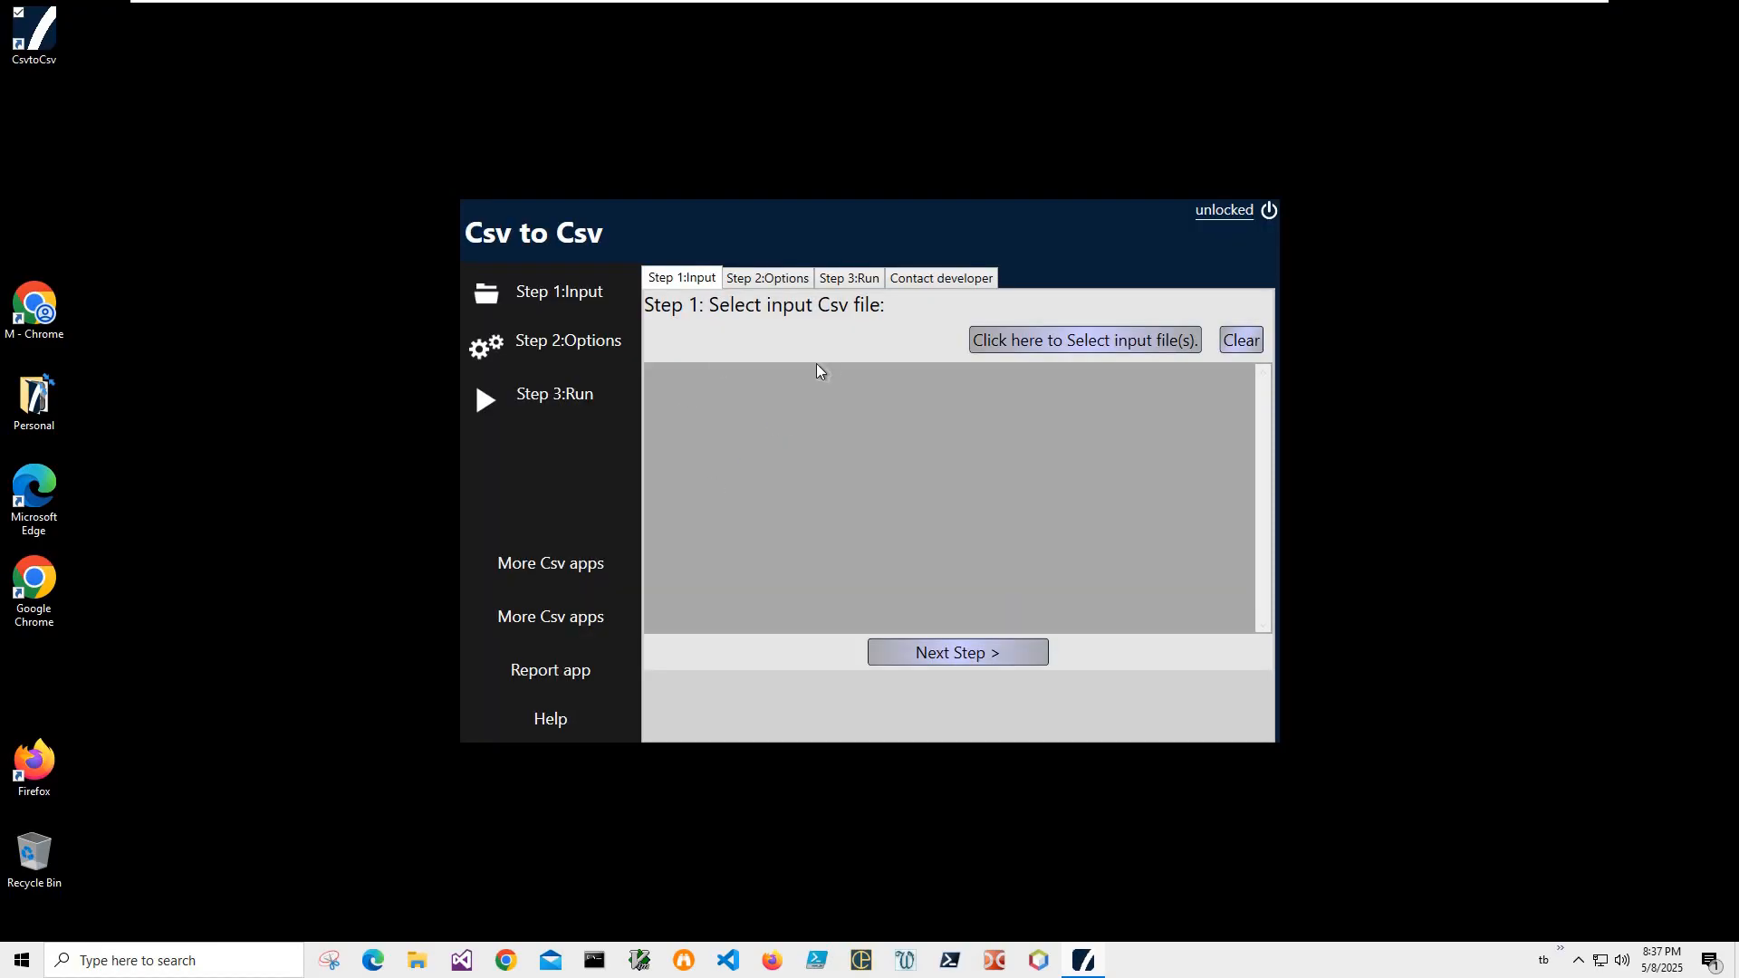
Select States.csv from the Documents folder as the input file for the conversion.
left_click(1050, 349)
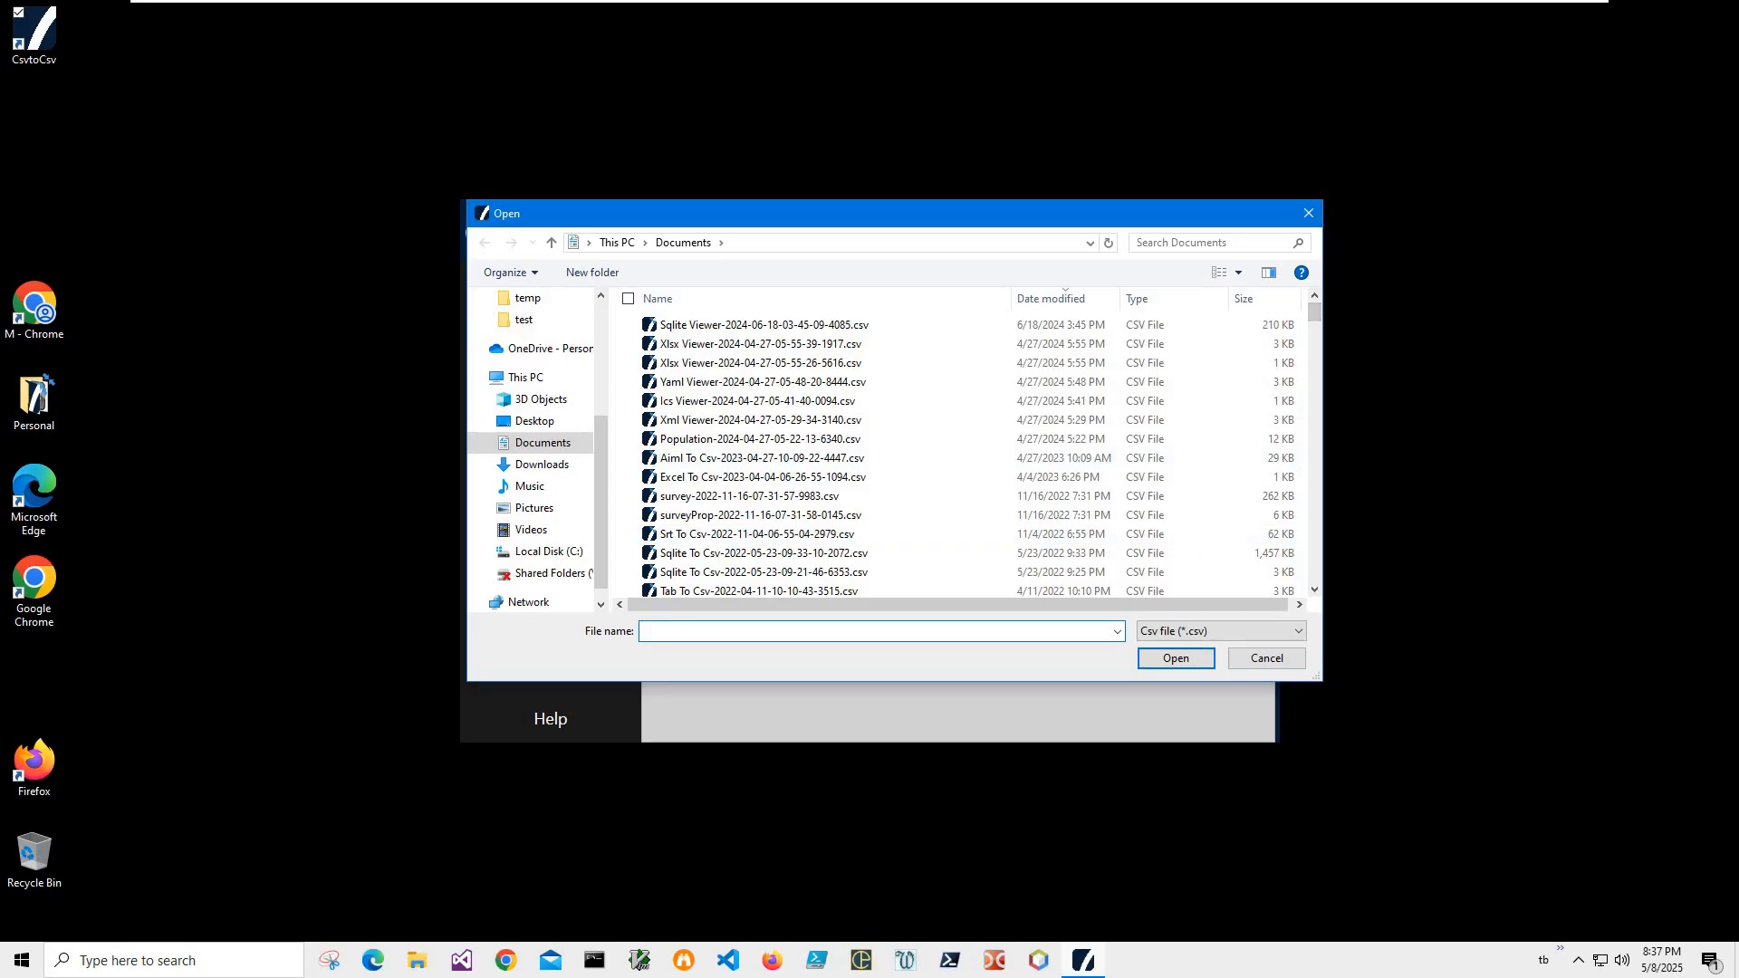
type("State")
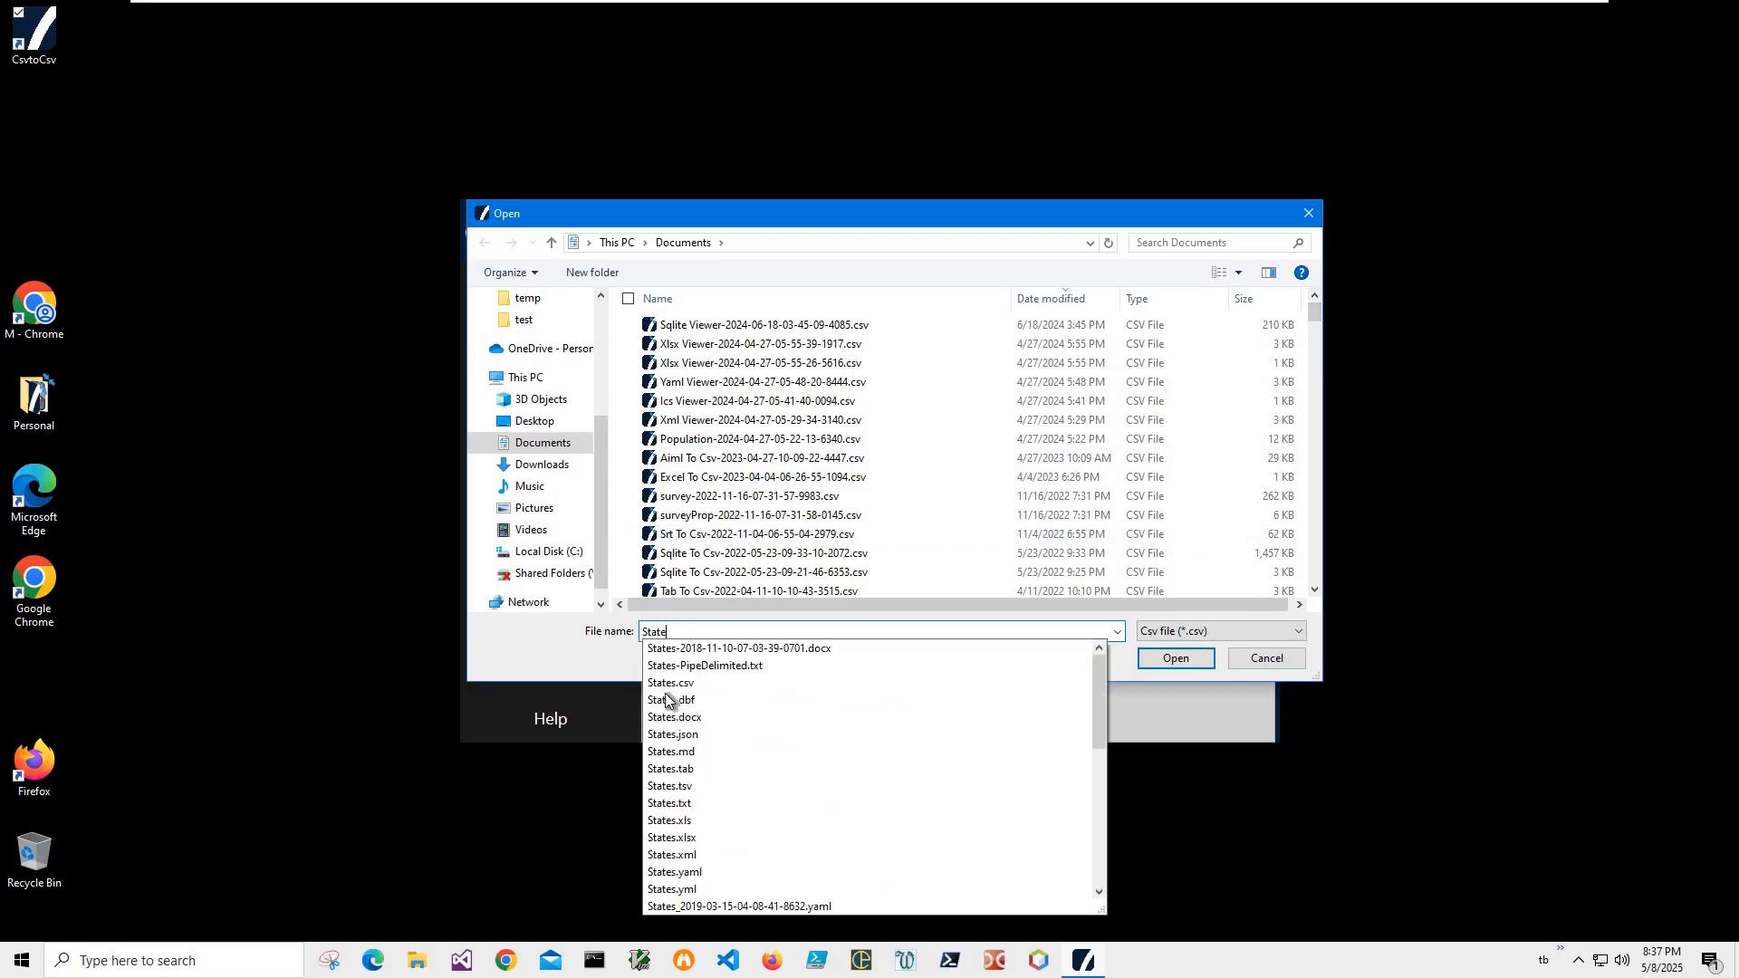
left_click(671, 682)
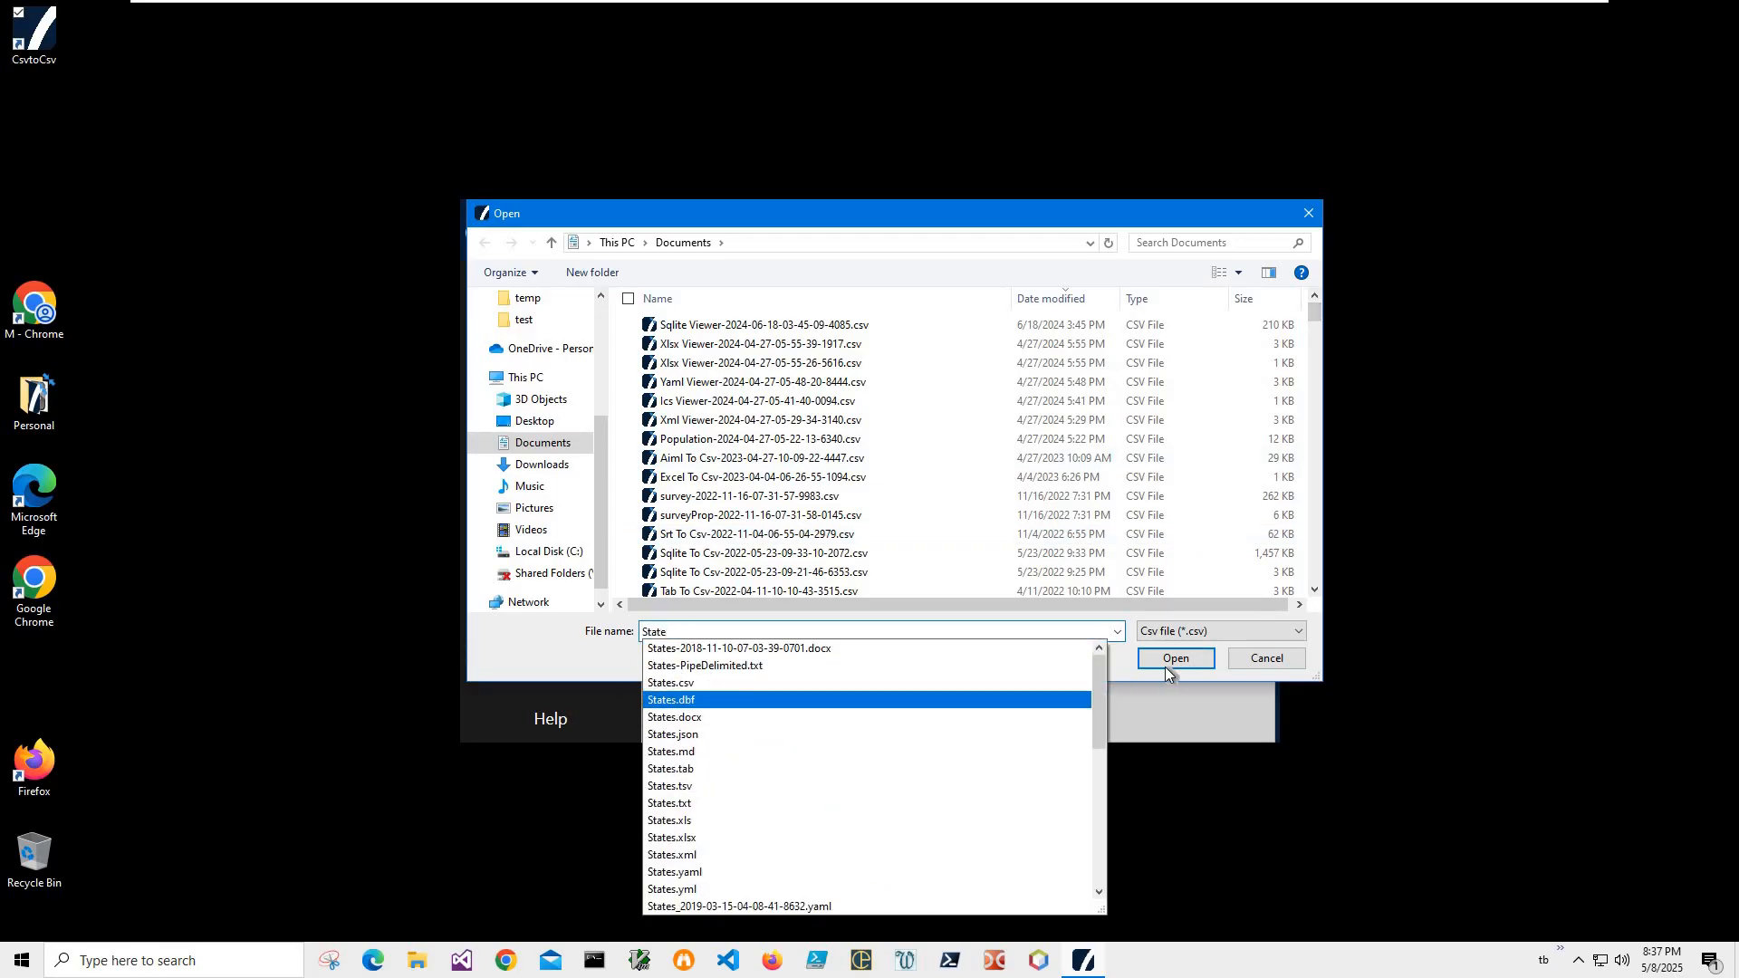
key("Return")
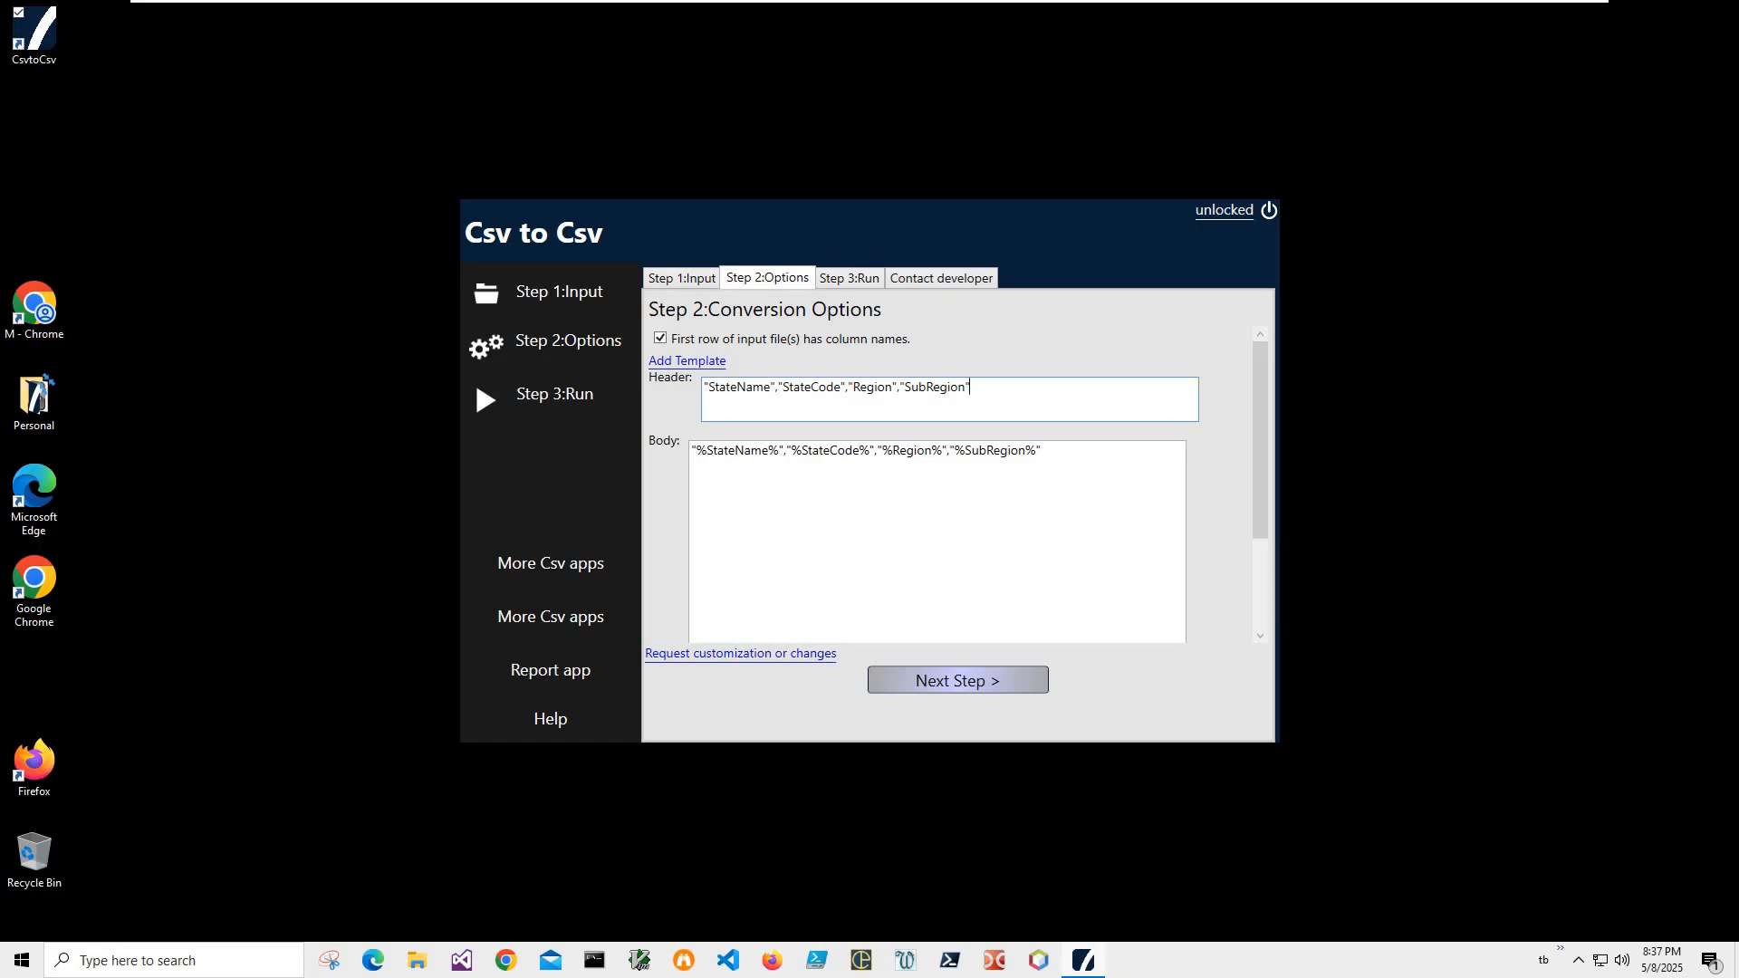
Append a "Country" column to the Header template and the fixed value "USA" to the end of the Body template.
type(",\"\"Country")
left_click_drag(1138, 386, 703, 394)
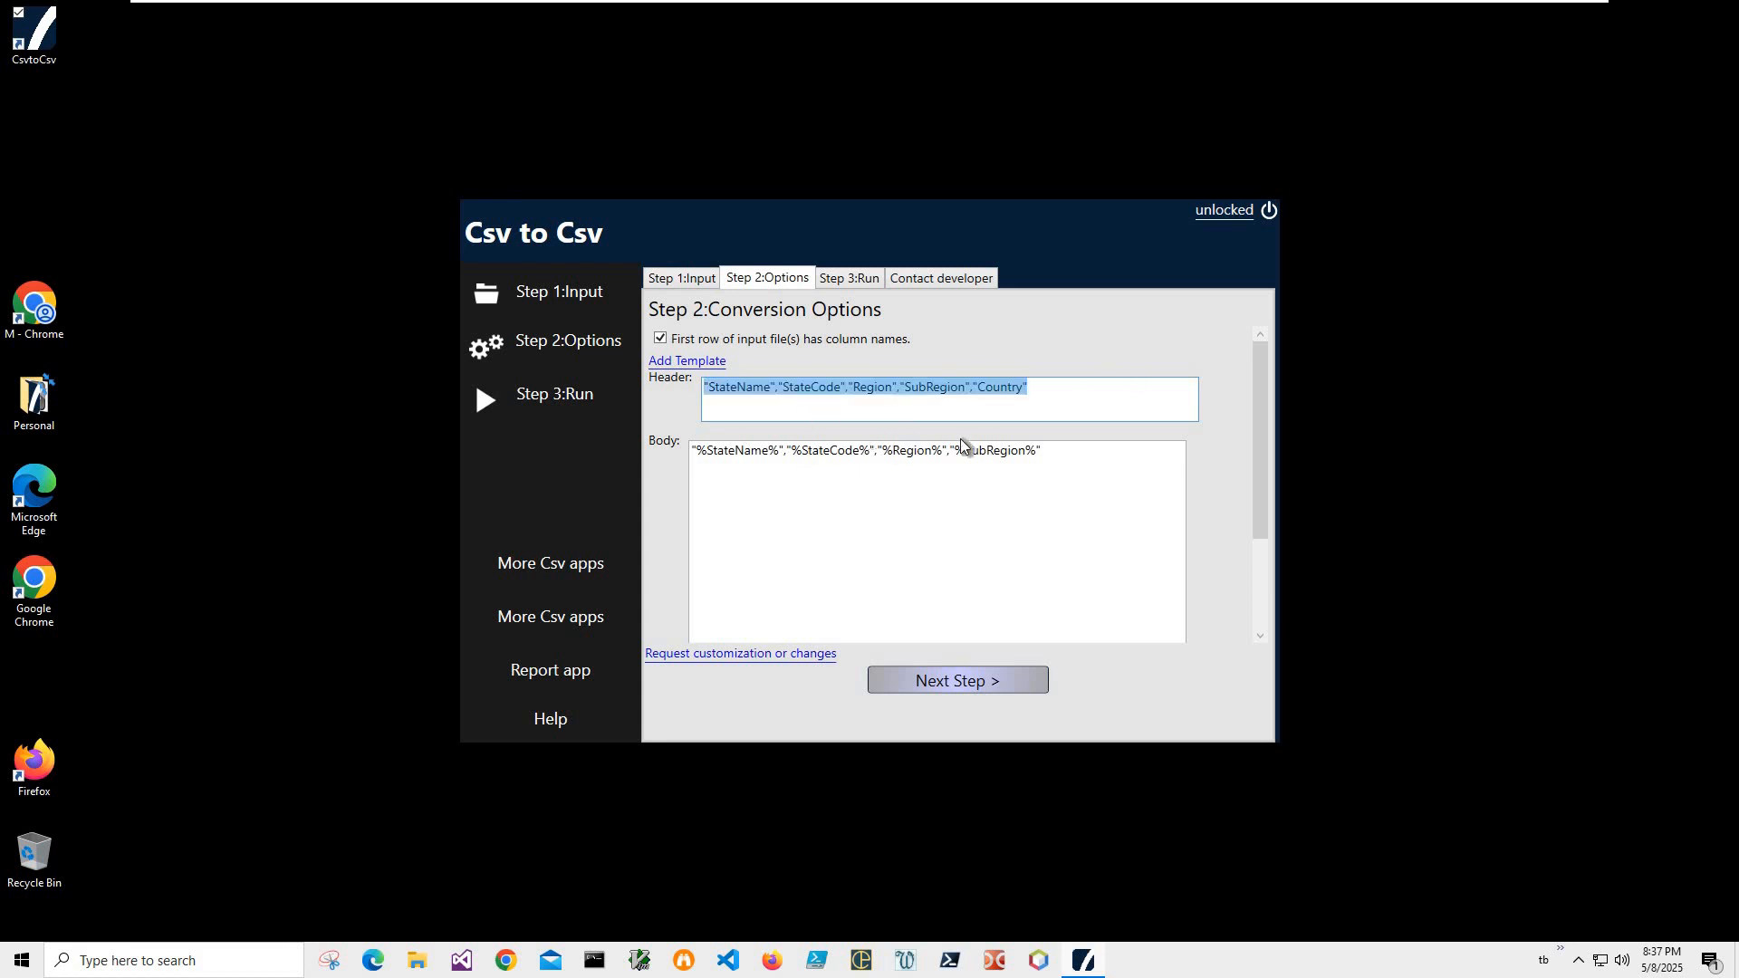
left_click(1105, 454)
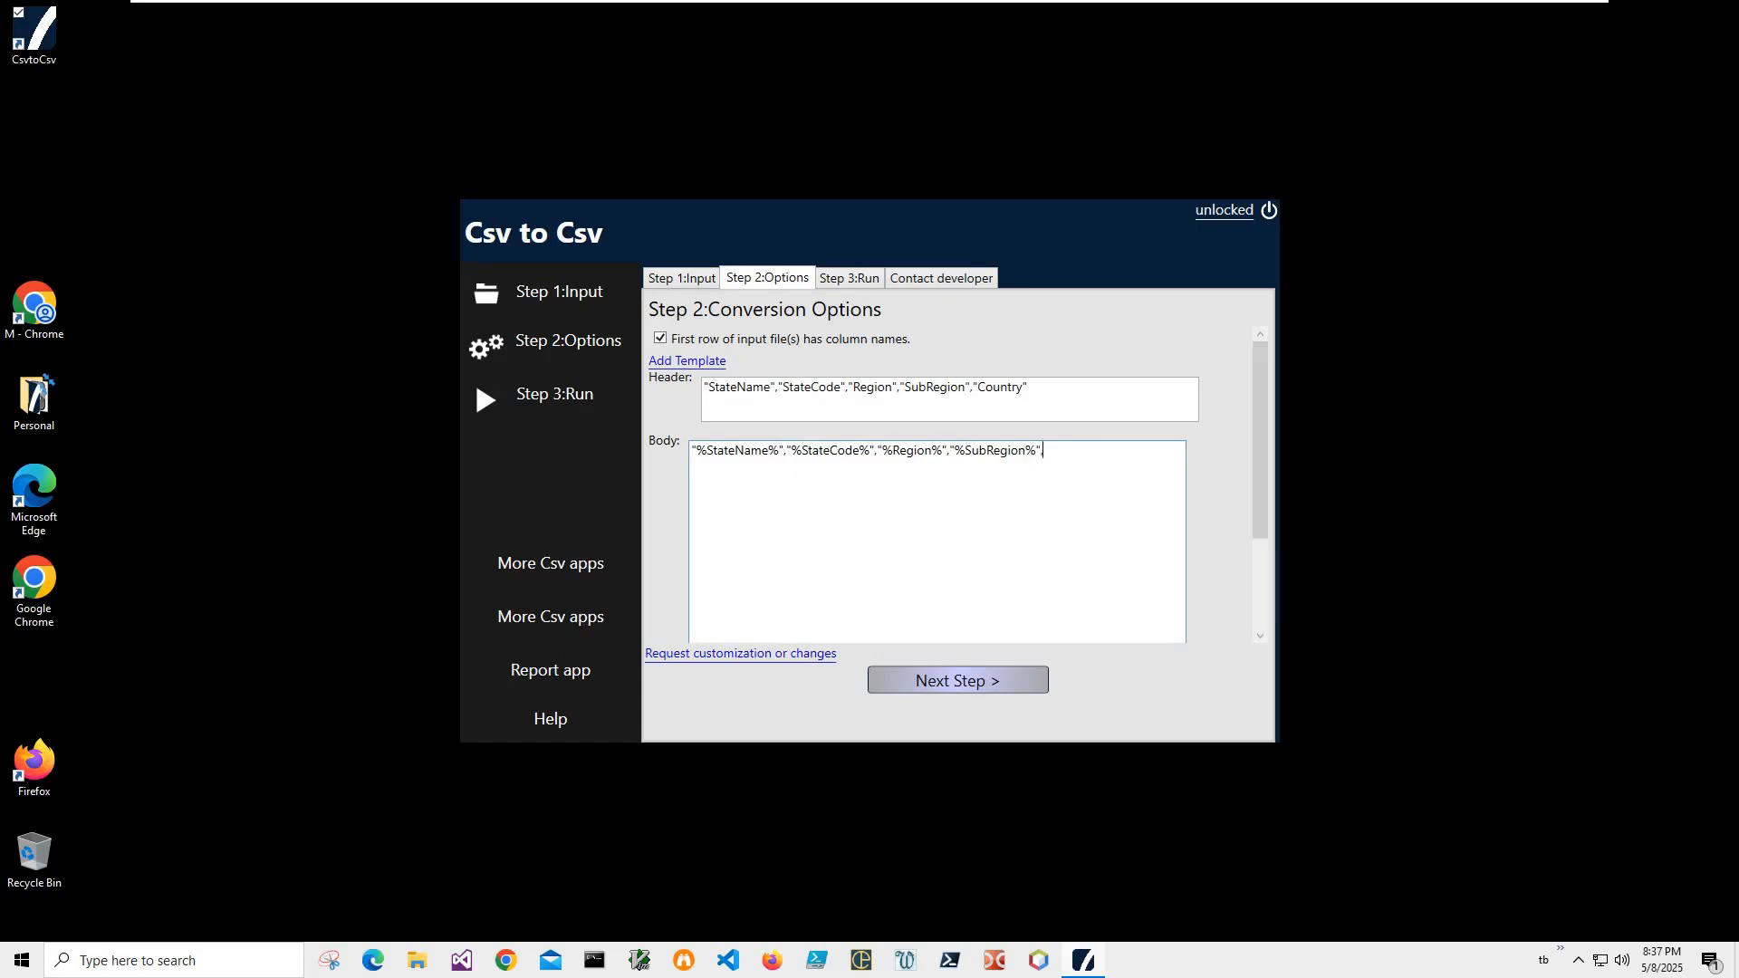
type("\",\"USA")
Move the "StateCode" column to the end of the Header template, after "Country".
key("shift+Tab")
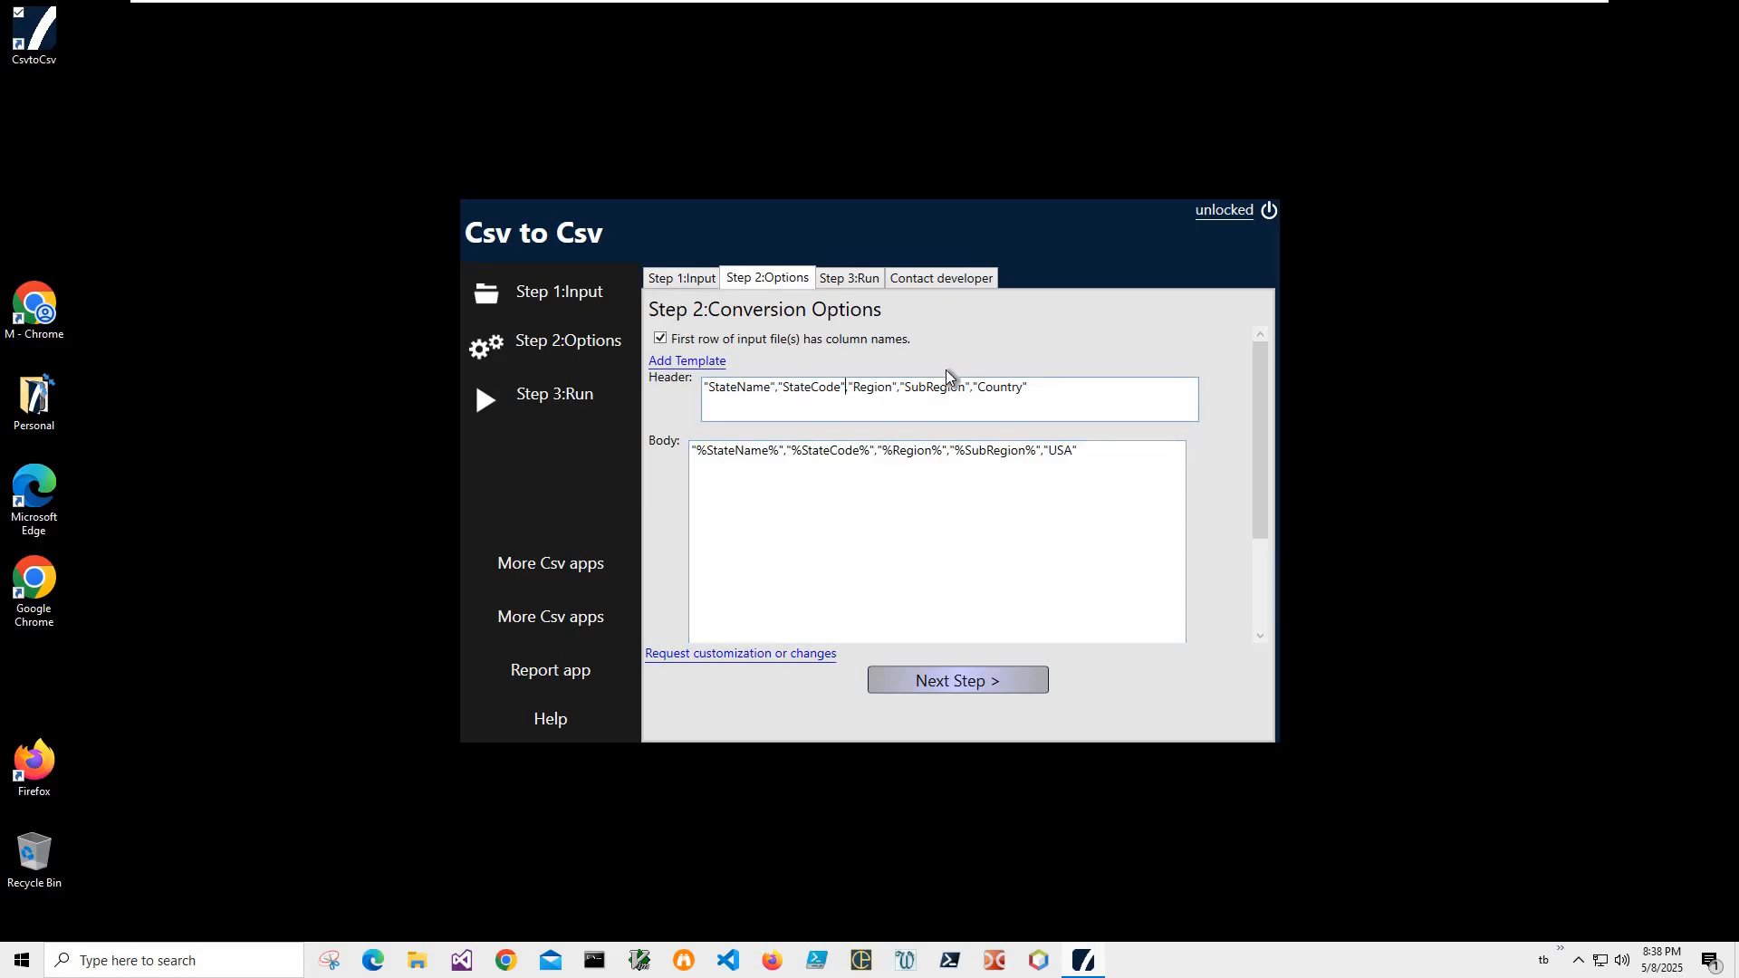
key("shift+Left")
key("shift+Left")
key("shift+Left")
key("shift+Left")
key("shift+Left")
key("shift+Left")
key("shift+Left")
key("shift+Left")
key("shift+Left")
key("shift+Left")
key("shift+Left")
key("BackSpace")
key("ctrl+z")
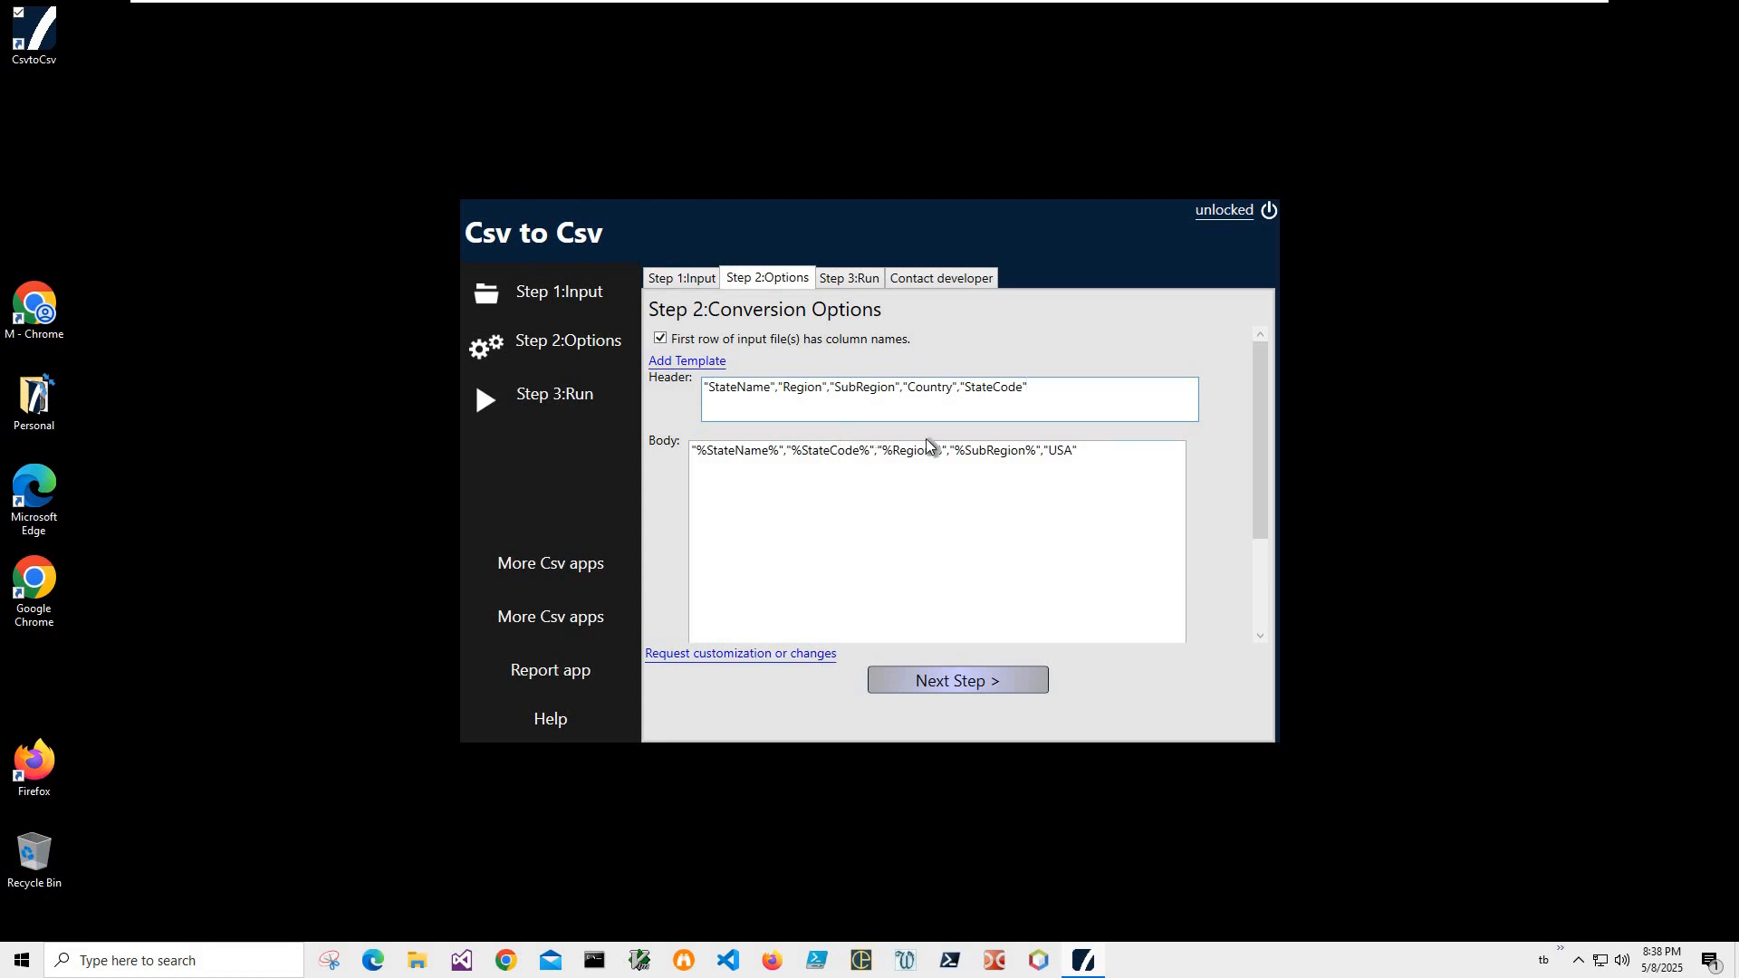
Move the "%StateCode%" placeholder to the end of the Body template, after "USA".
key("Tab")
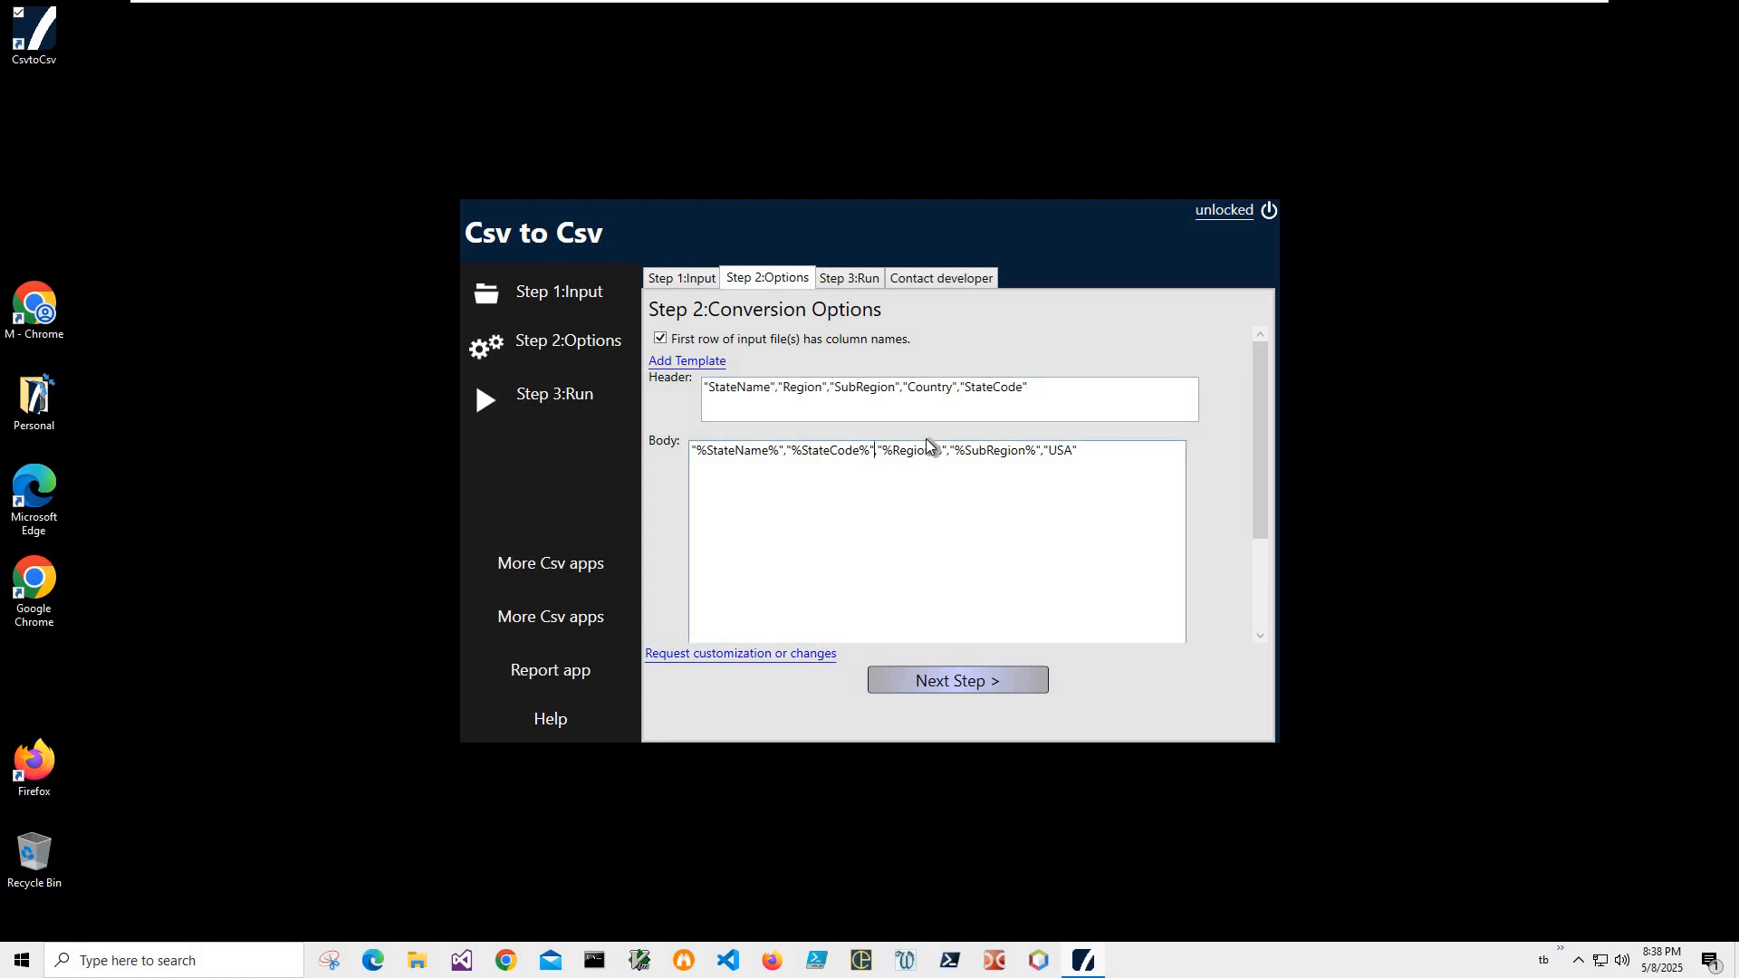
key("shift+Left")
key("shift+Left")
key("shift+Left")
key("shift+Left")
key("shift+Left")
key("shift+Left")
key("shift+Left")
key("shift+Left")
key("shift+Left")
key("shift+Left")
key("shift+Left")
key("shift+Left")
key("shift+Left")
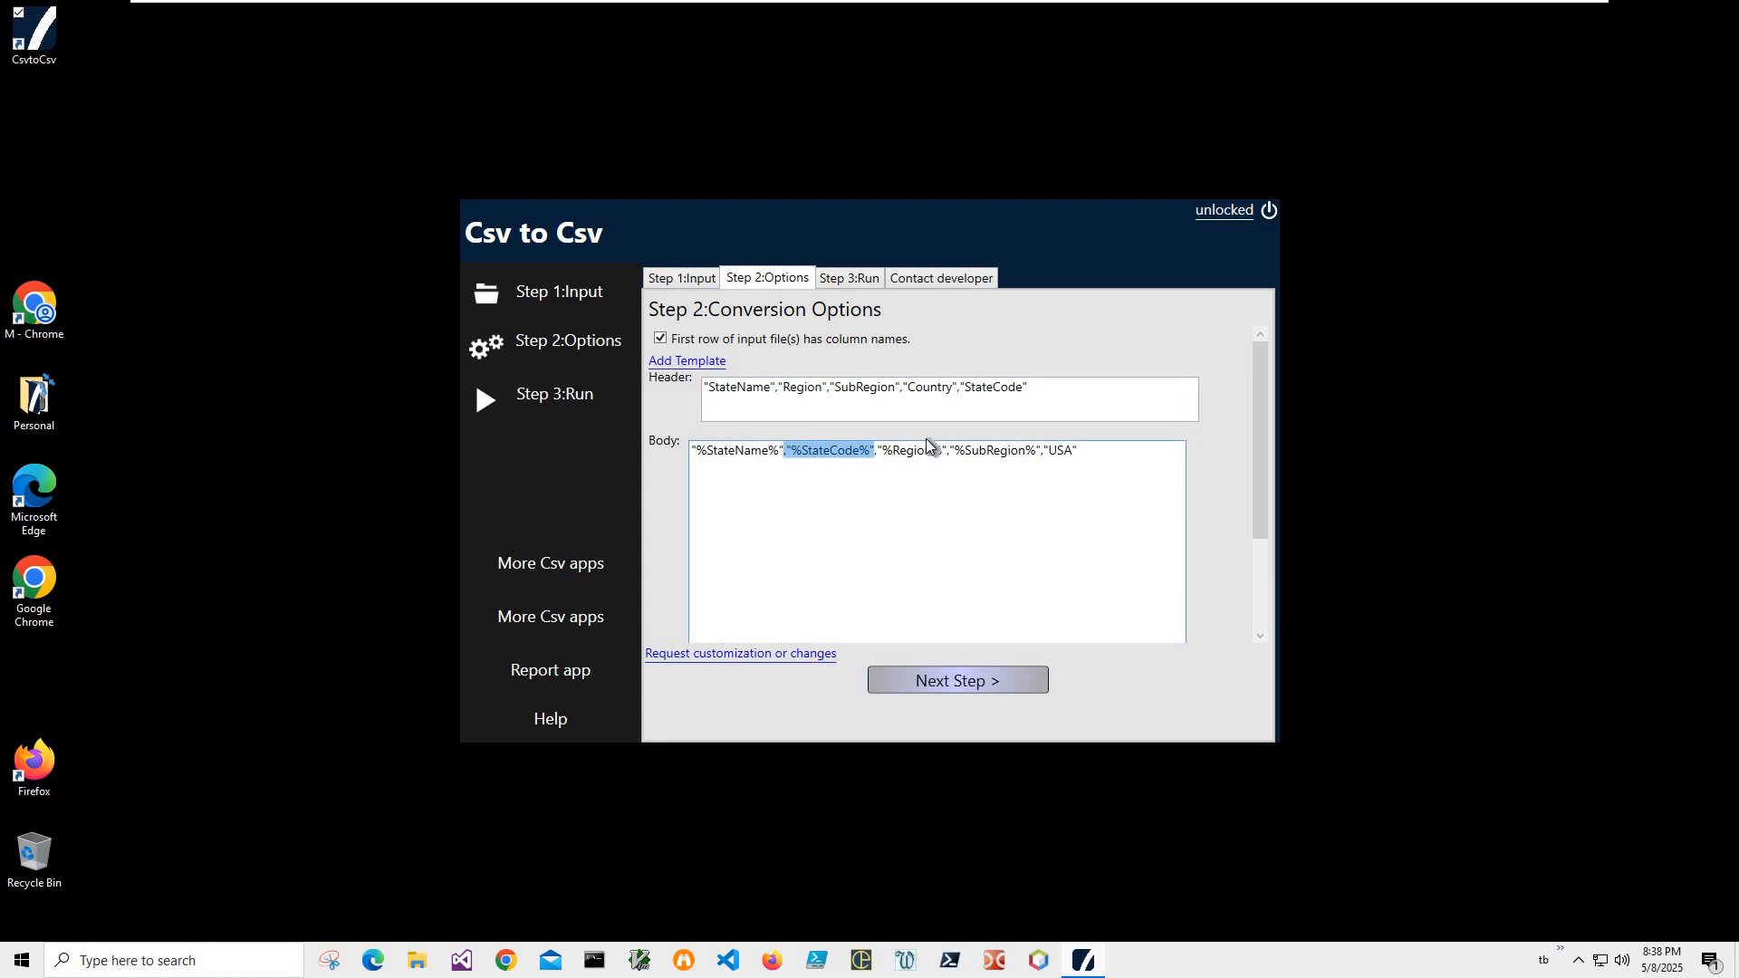
key("Delete")
type(",\"%StateCode%\"")
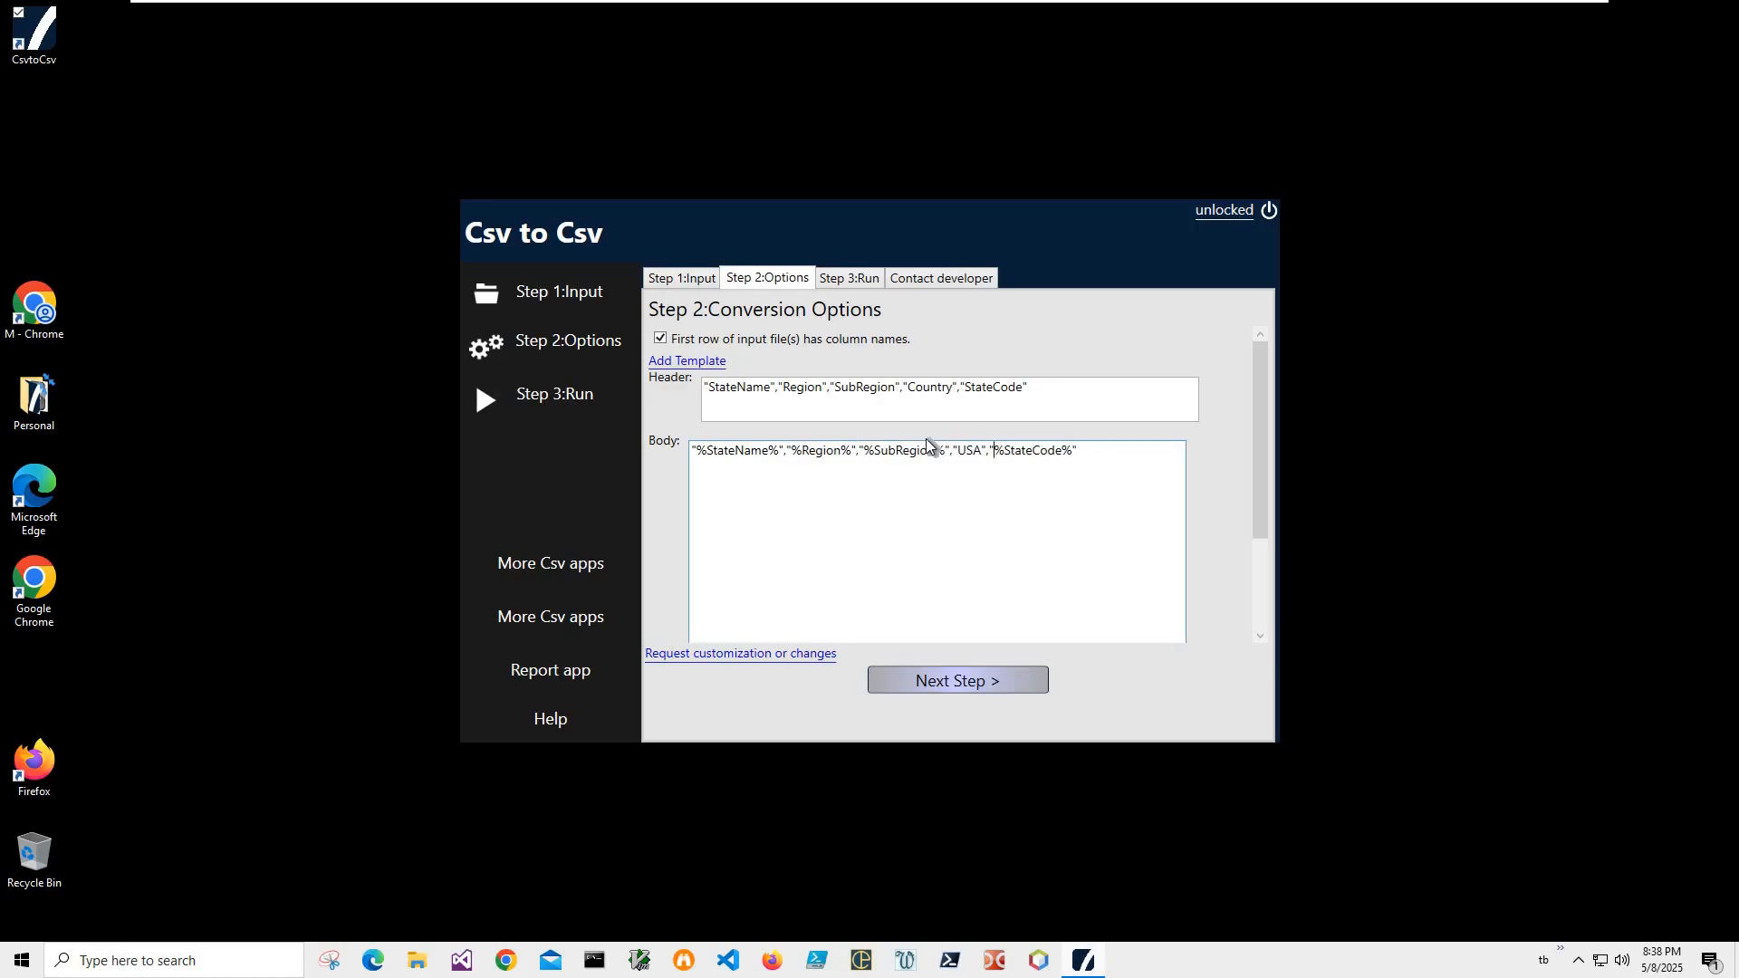
Examine the "%StateCode%" placeholder in the Body template and the Footer field beneath it.
key("shift+Right")
key("shift+Right")
key("shift+Right")
key("shift+Right")
key("shift+Right")
key("shift+Right")
key("shift+Right")
key("shift+Right")
key("shift+Right")
key("shift+Right")
key("shift+Right")
key("Right")
key("shift+Left")
key("shift+Left")
key("shift+Left")
key("shift+Left")
key("shift+Left")
key("shift+Left")
key("shift+Left")
key("shift+Left")
key("shift+Left")
key("shift+Left")
key("shift+Left")
key("shift+Left")
key("shift+Left")
key("Right")
scroll(861, 609, "down", 3)
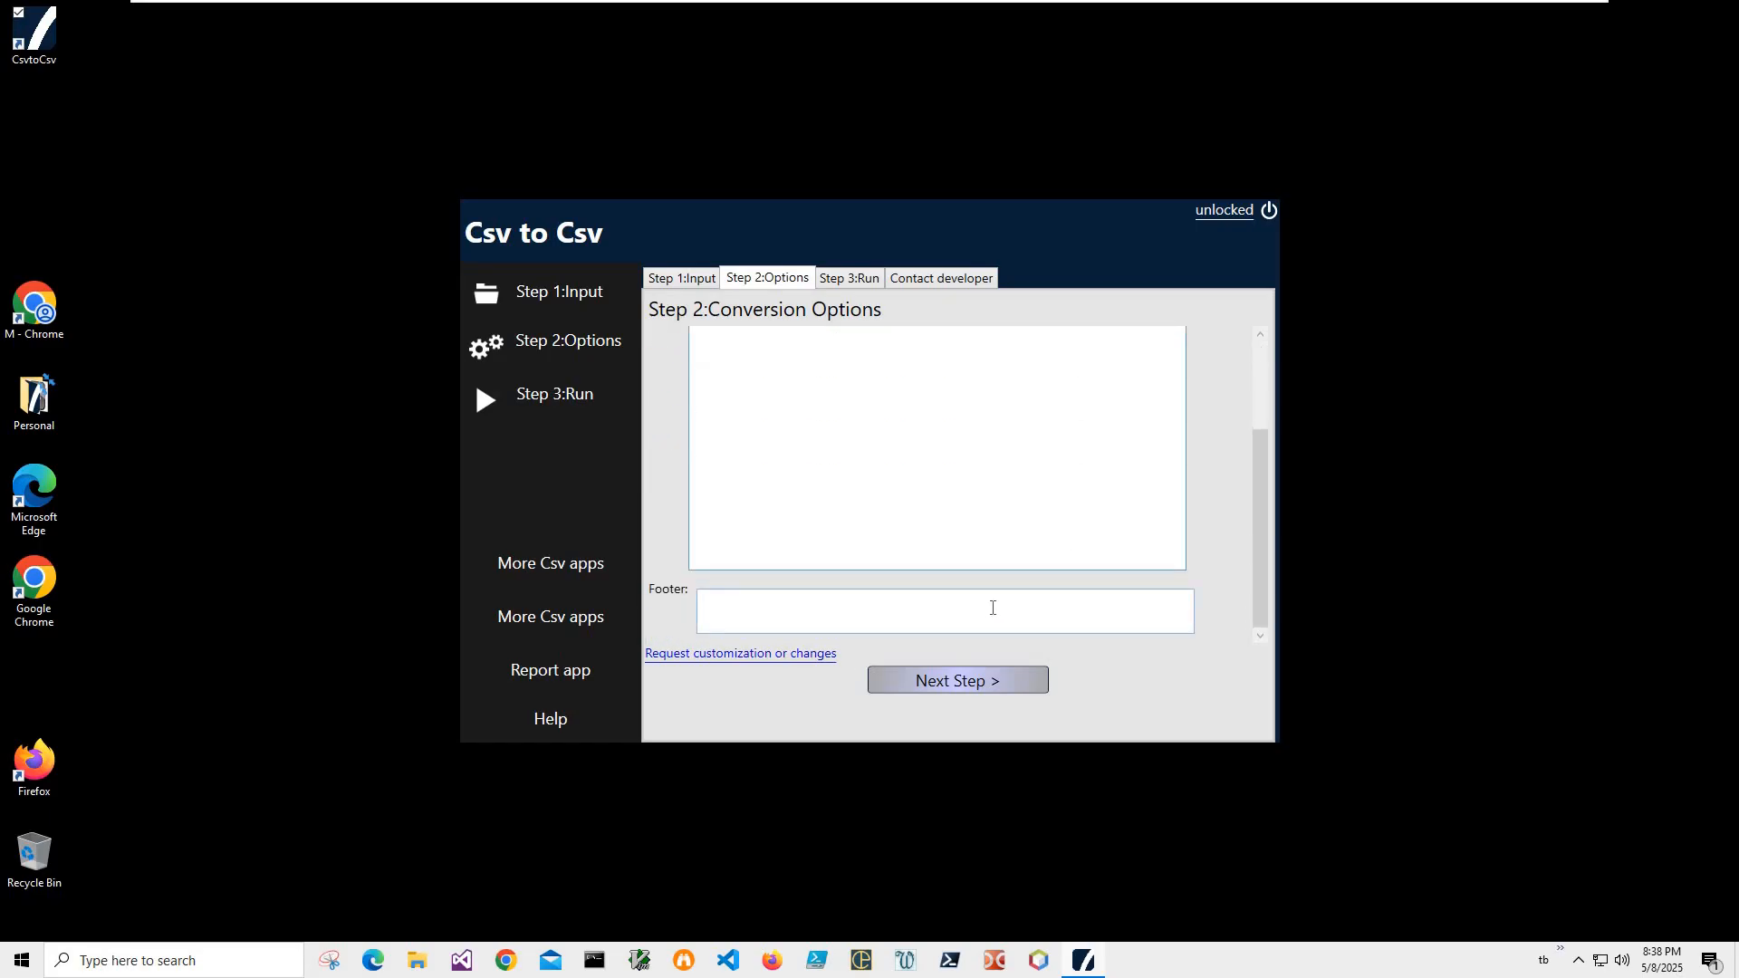
Copy the full Header template text into the empty Footer template.
scroll(992, 607, "up", 5)
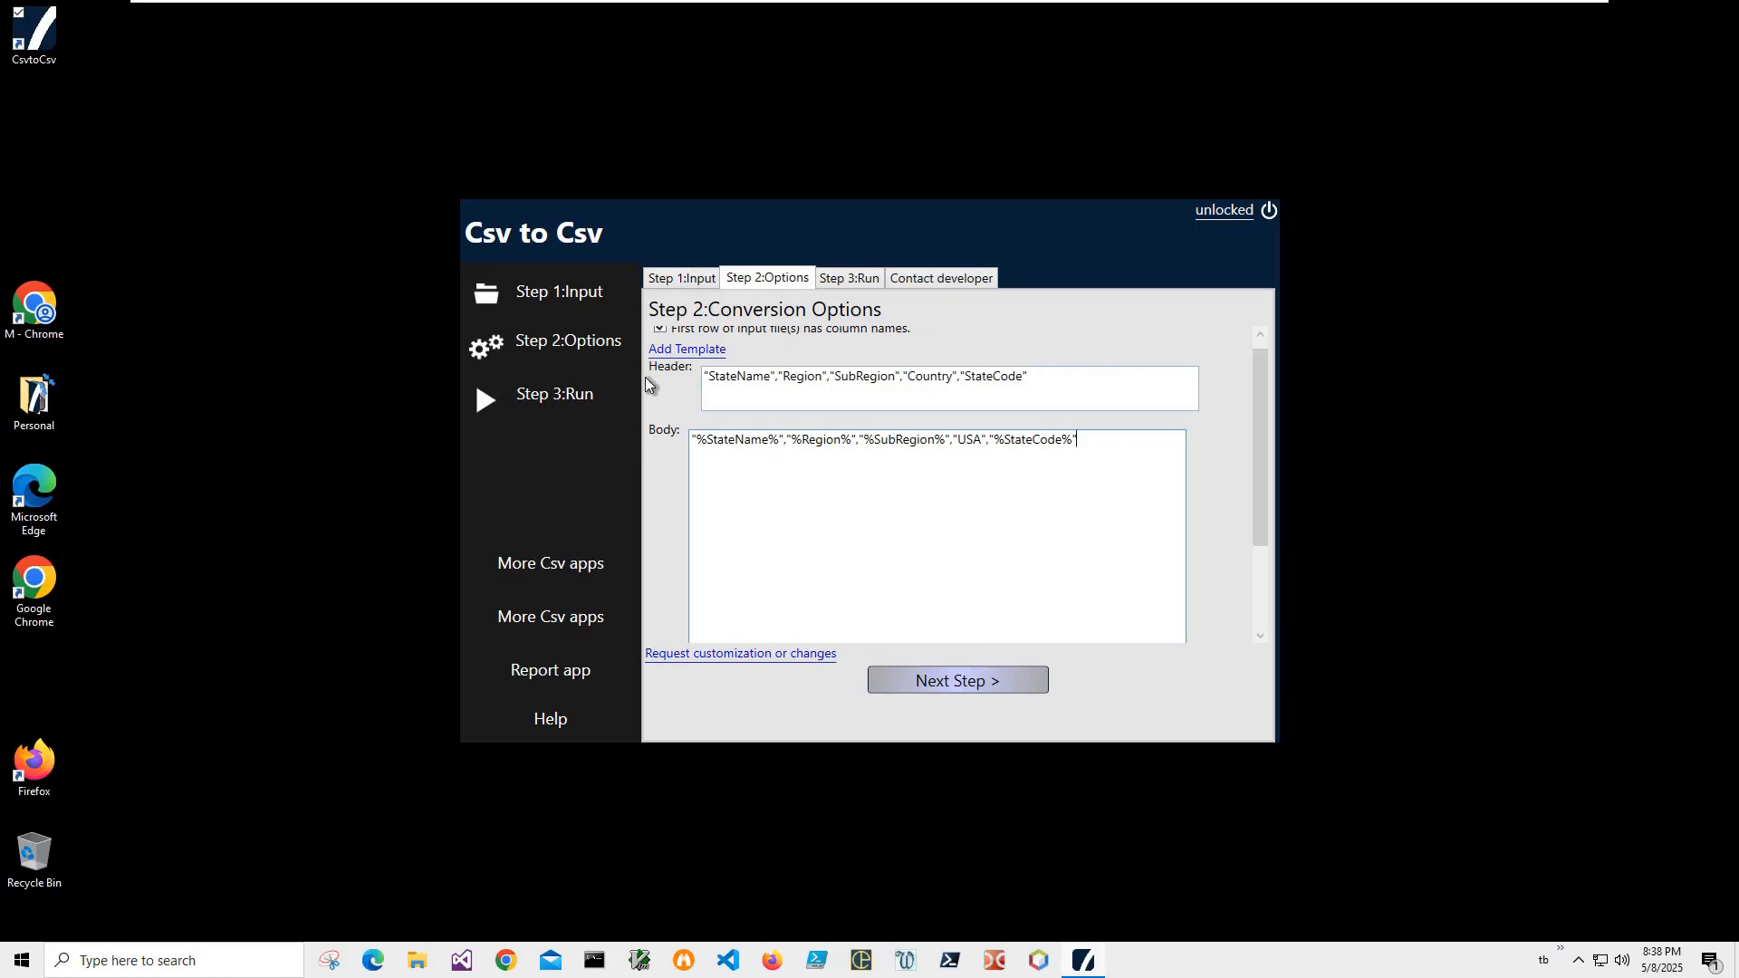
left_click(715, 389)
key("ctrl+c")
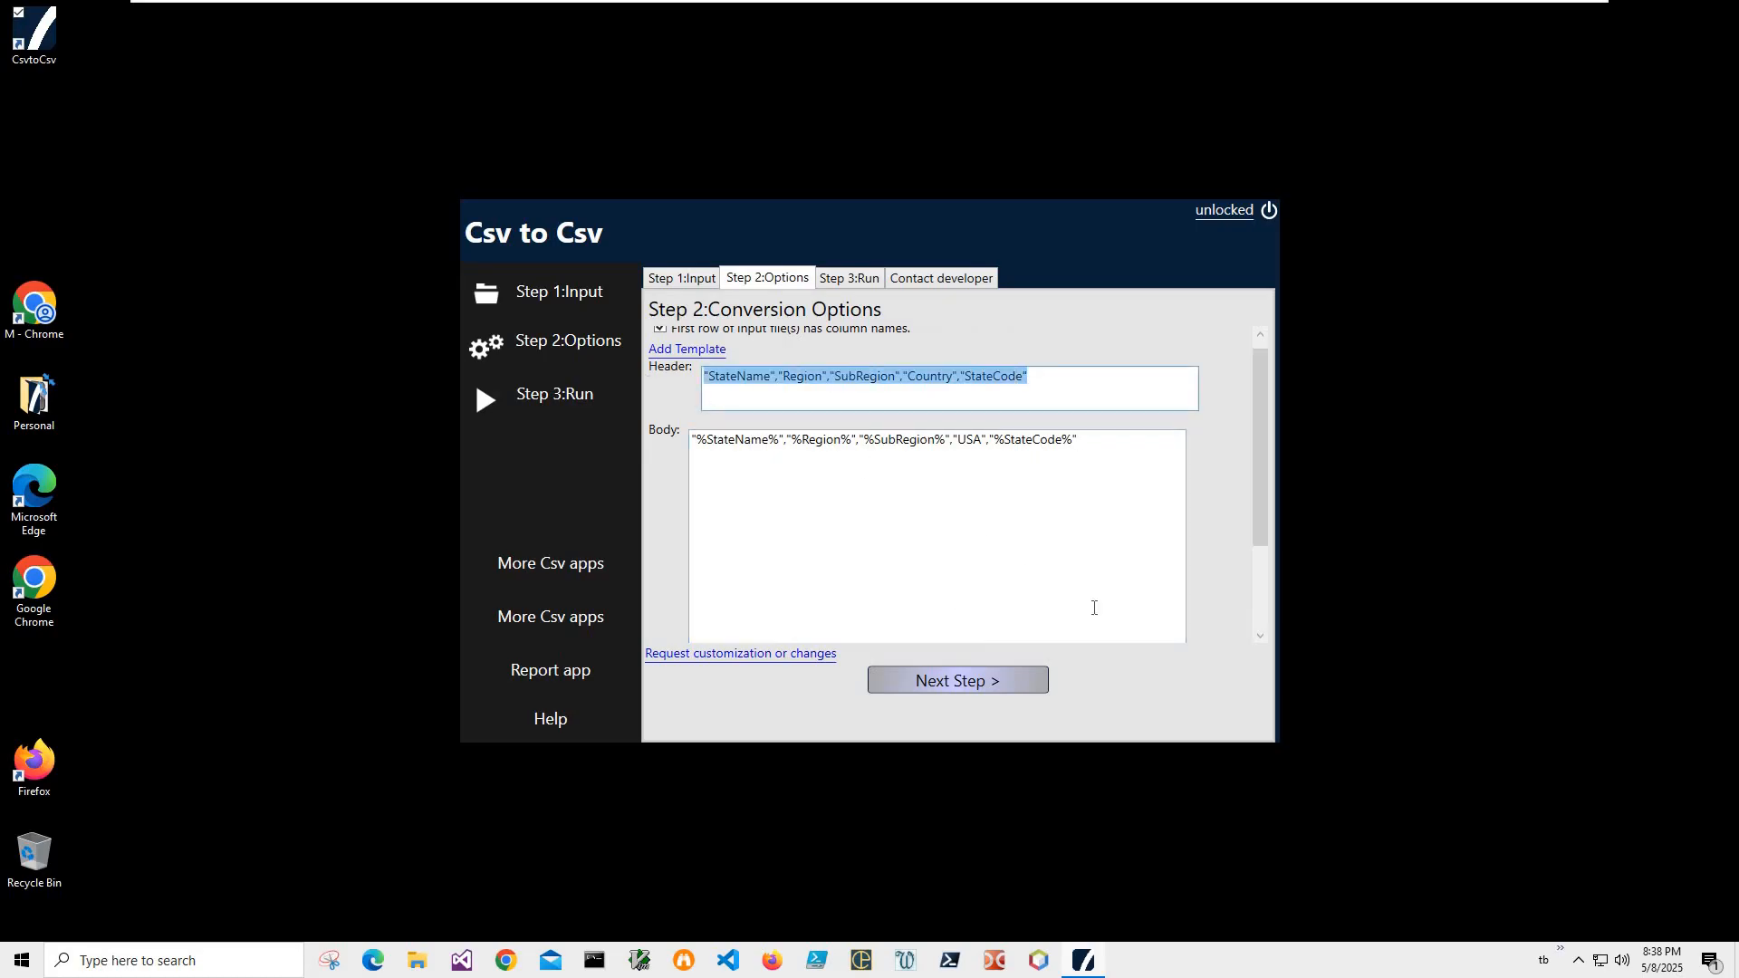
scroll(1093, 608, "down", 3)
left_click(1095, 608)
key("ctrl+v")
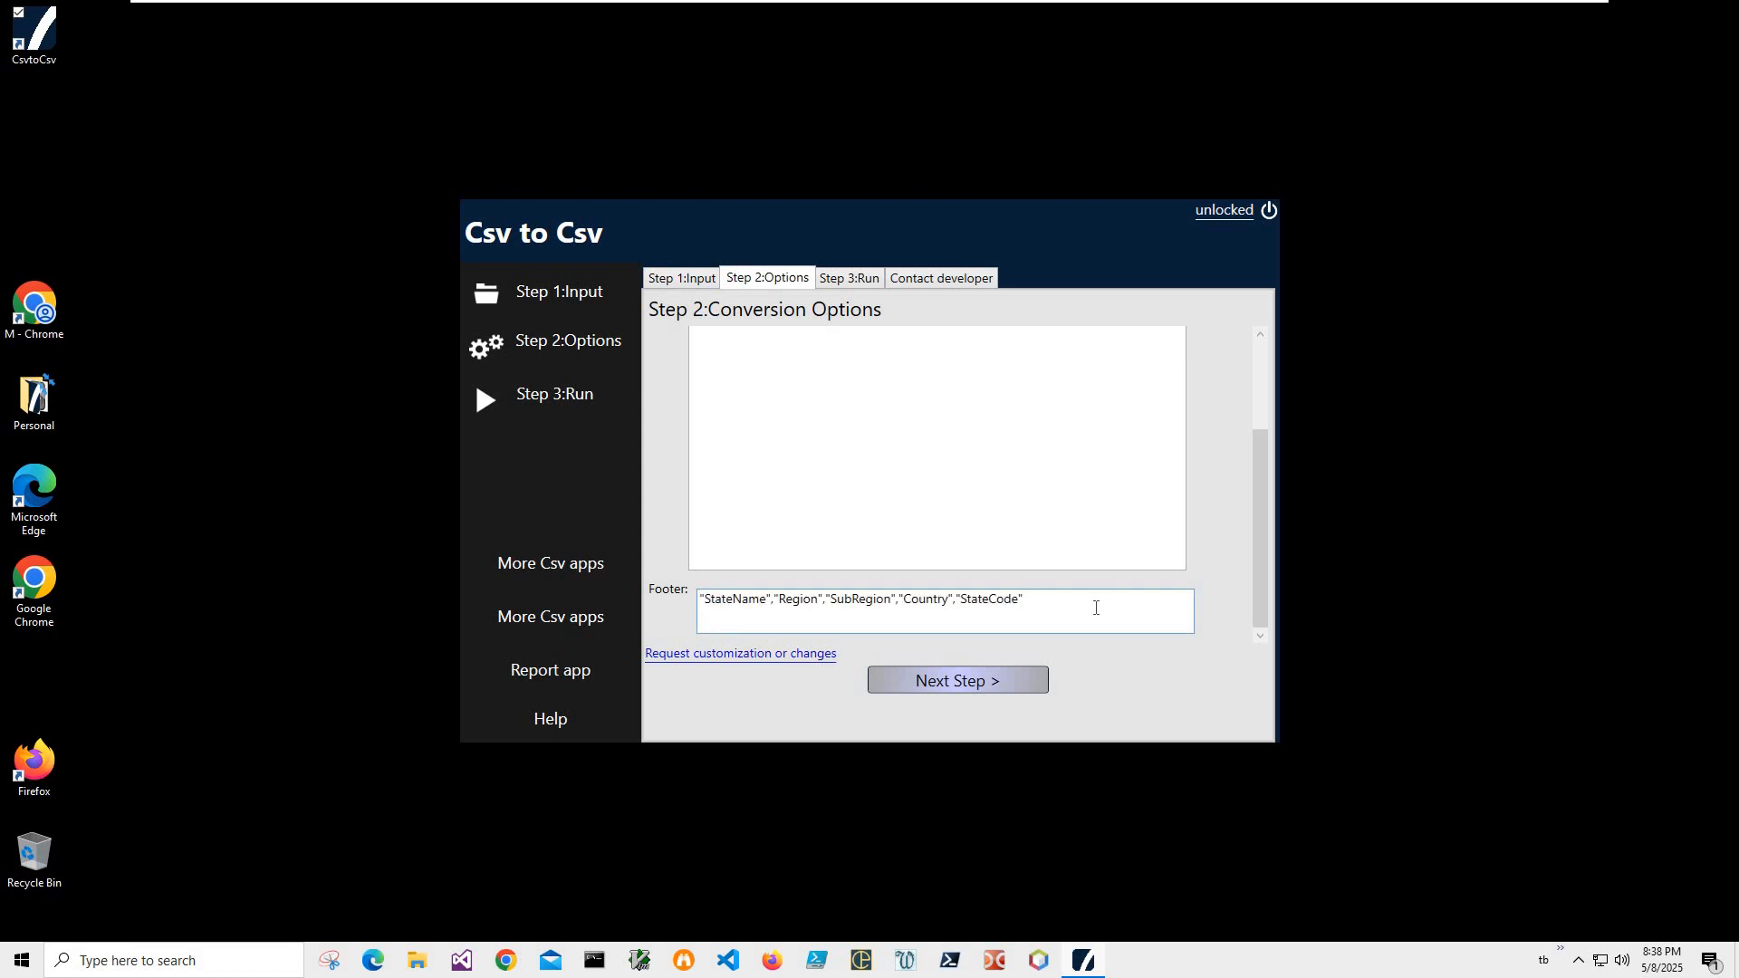
Replace each of the five column names in the Footer template with "None", keeping the quotes and commas.
double_click(734, 598)
type("None")
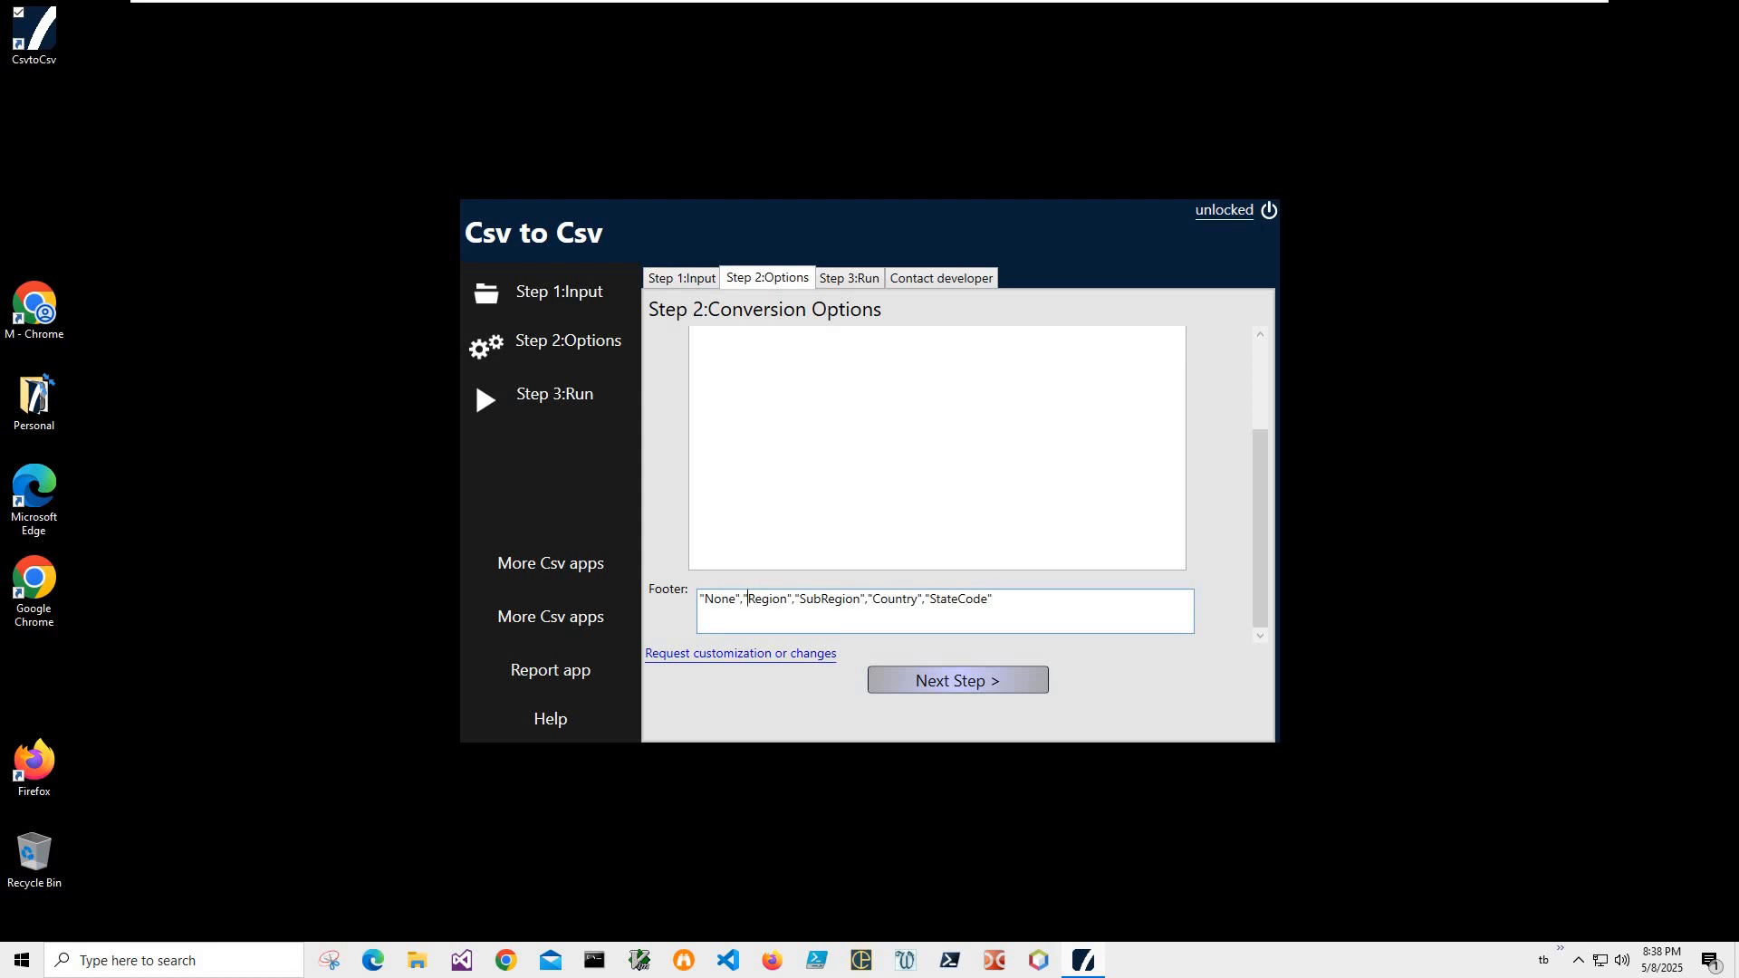
double_click(767, 599)
type("NON")
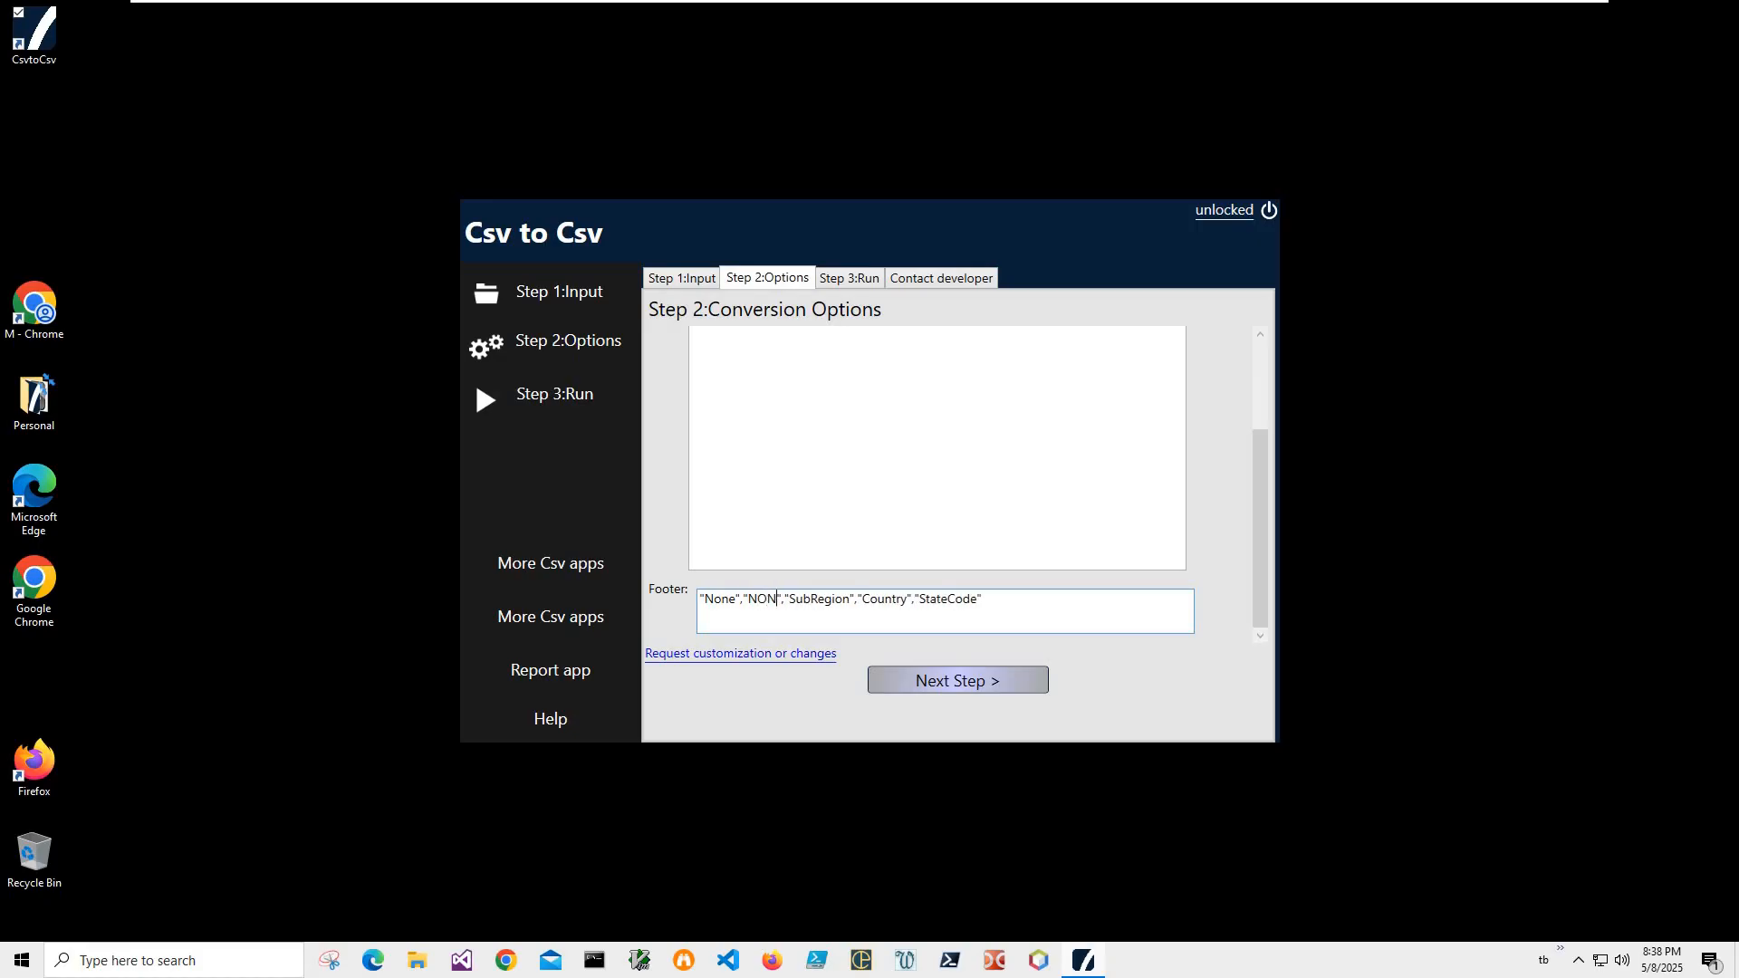
key("BackSpace")
key("BackSpace")
type("one")
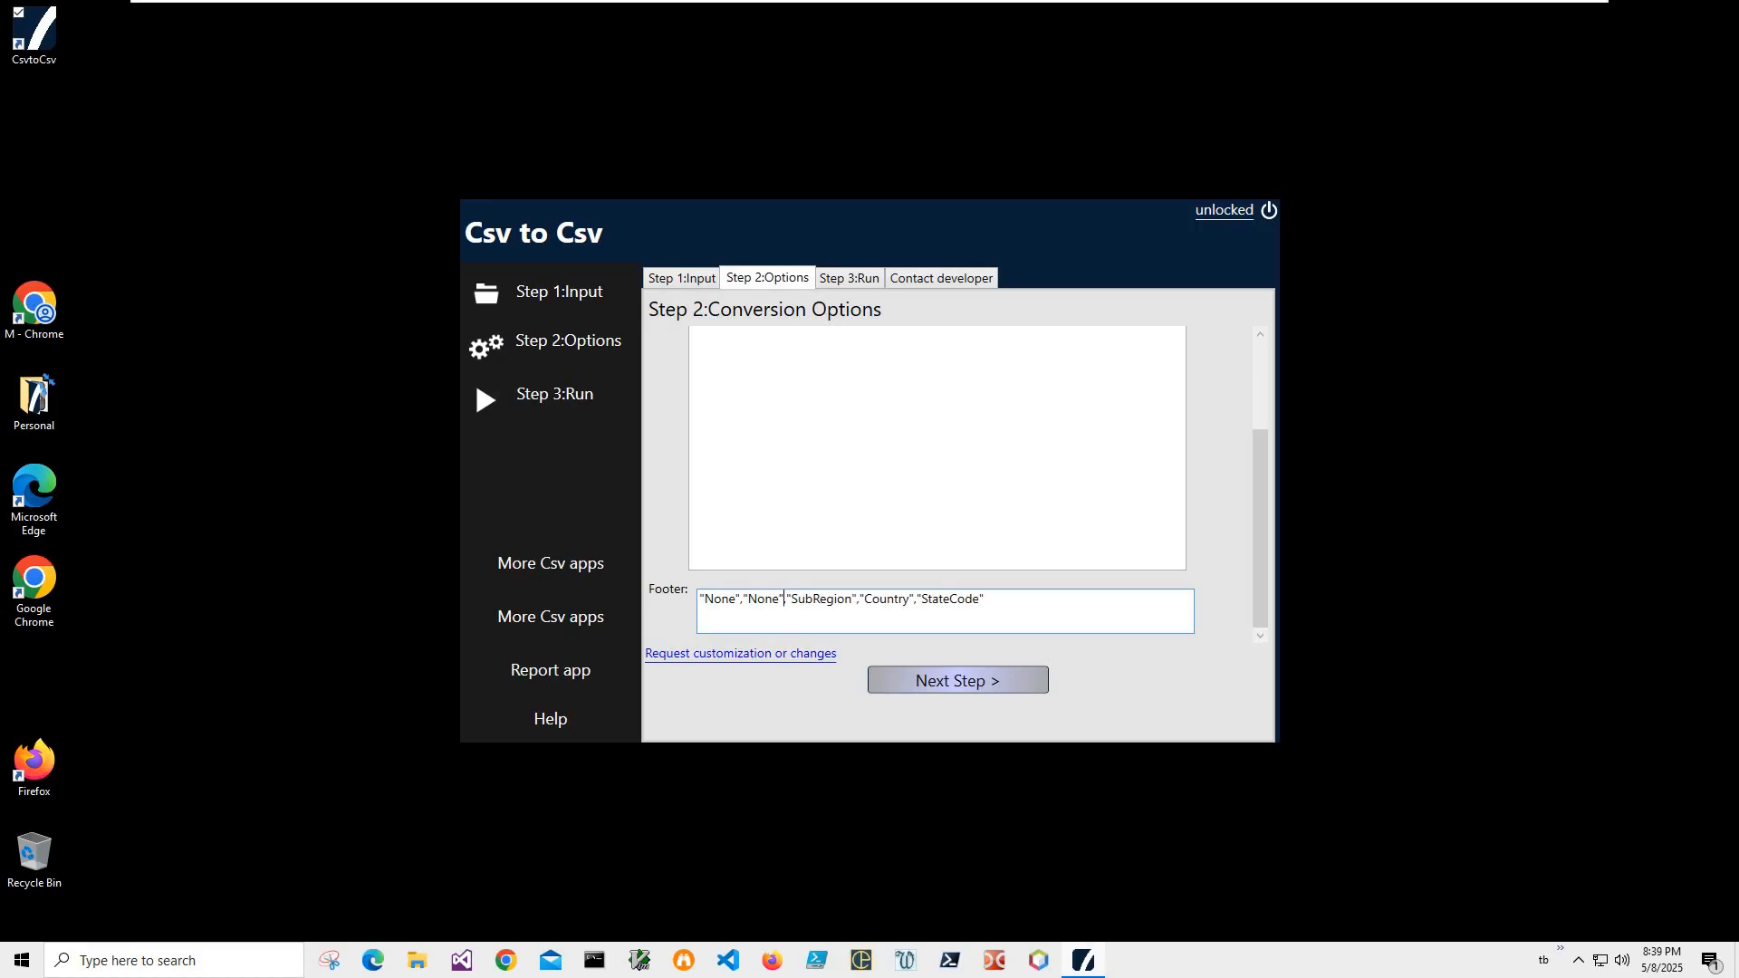
double_click(820, 599)
type("None")
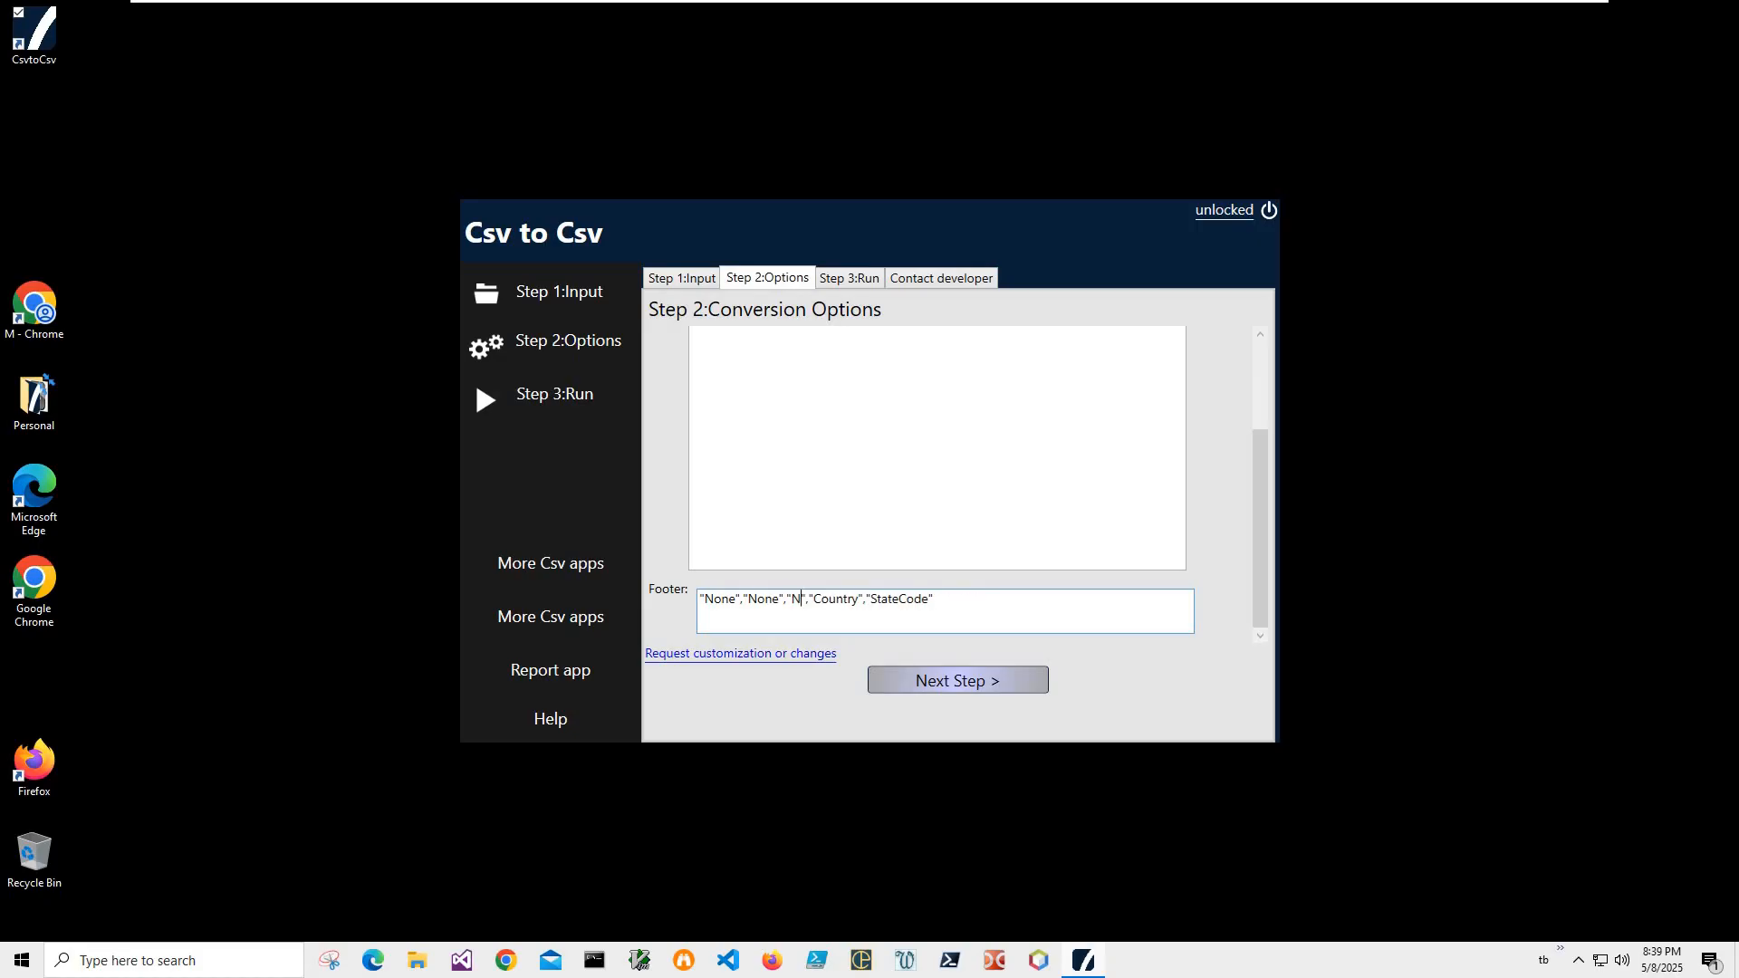
double_click(835, 599)
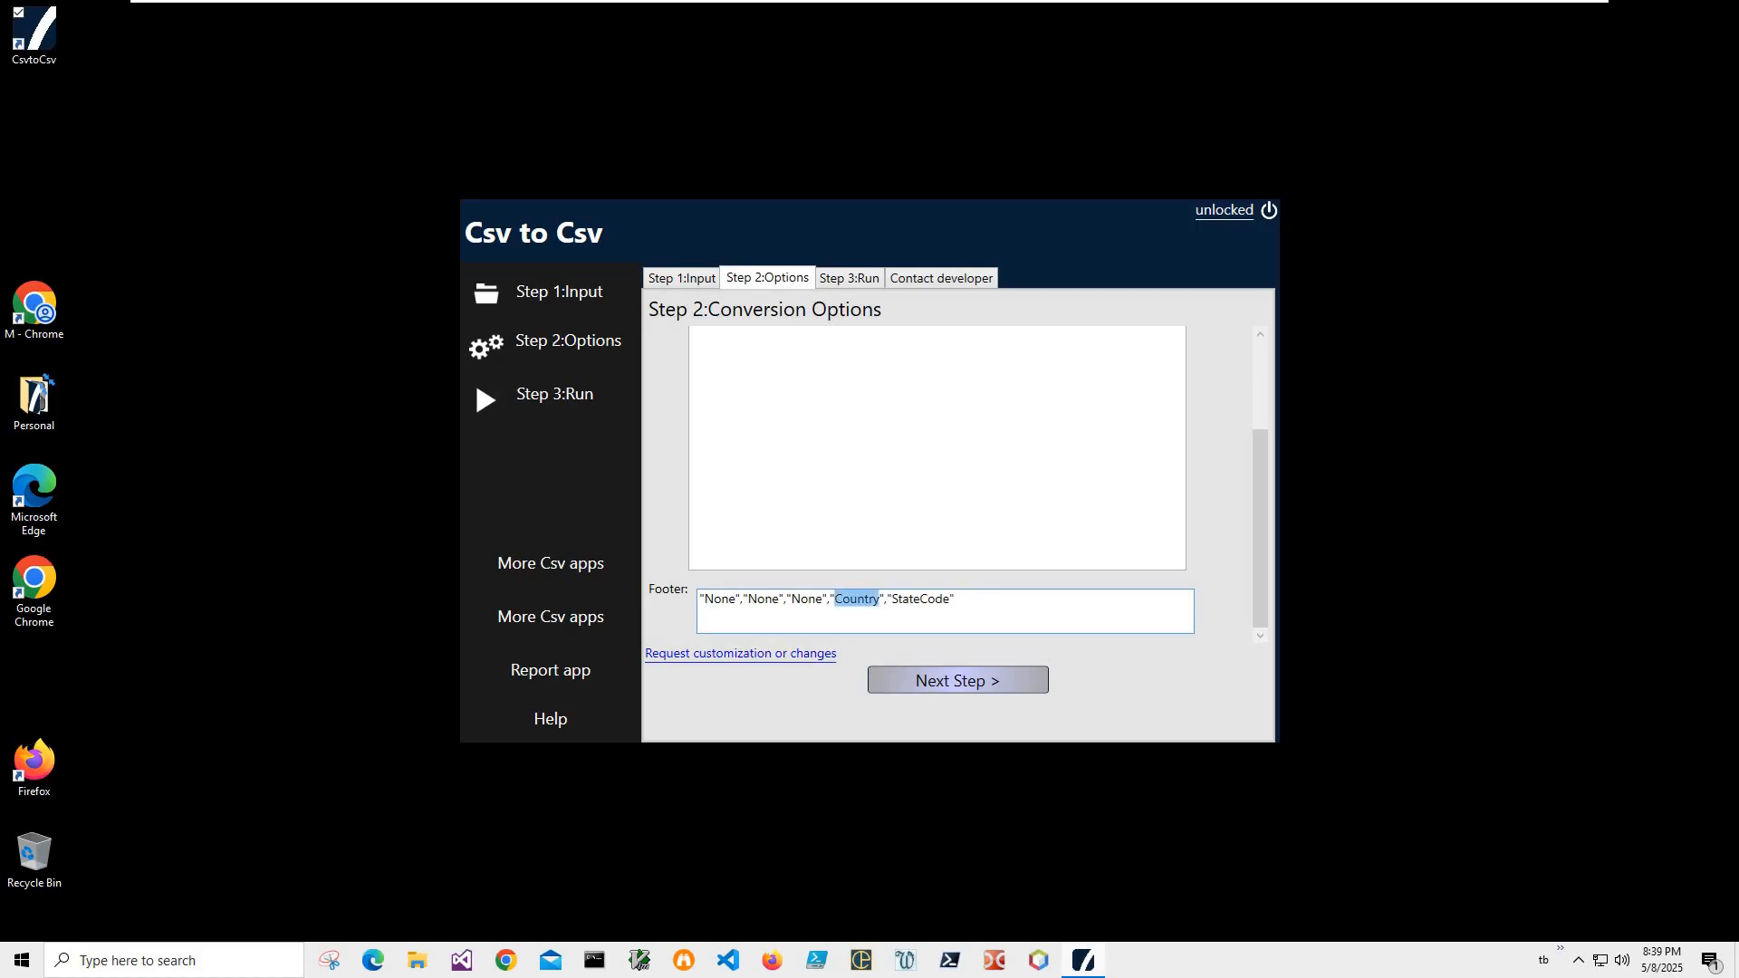
type("None")
double_click(906, 599)
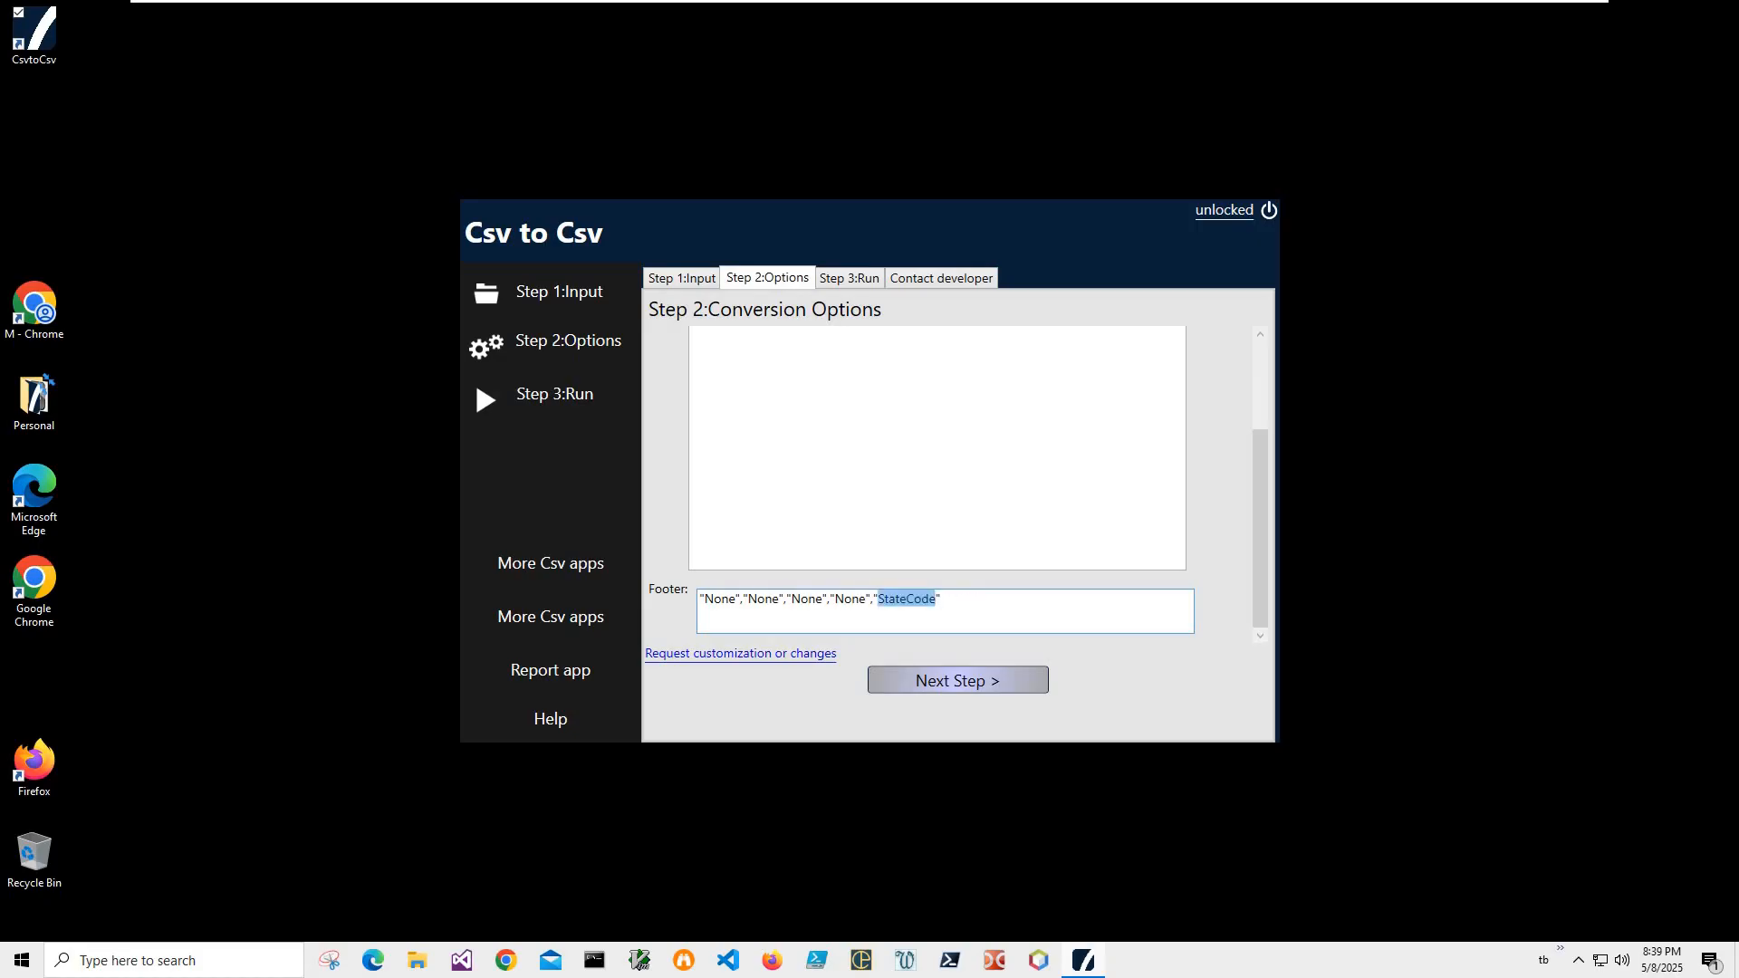
type("None")
Review the Header, Body and Footer templates and the selected input file before running the conversion.
key("ctrl+shift+Right")
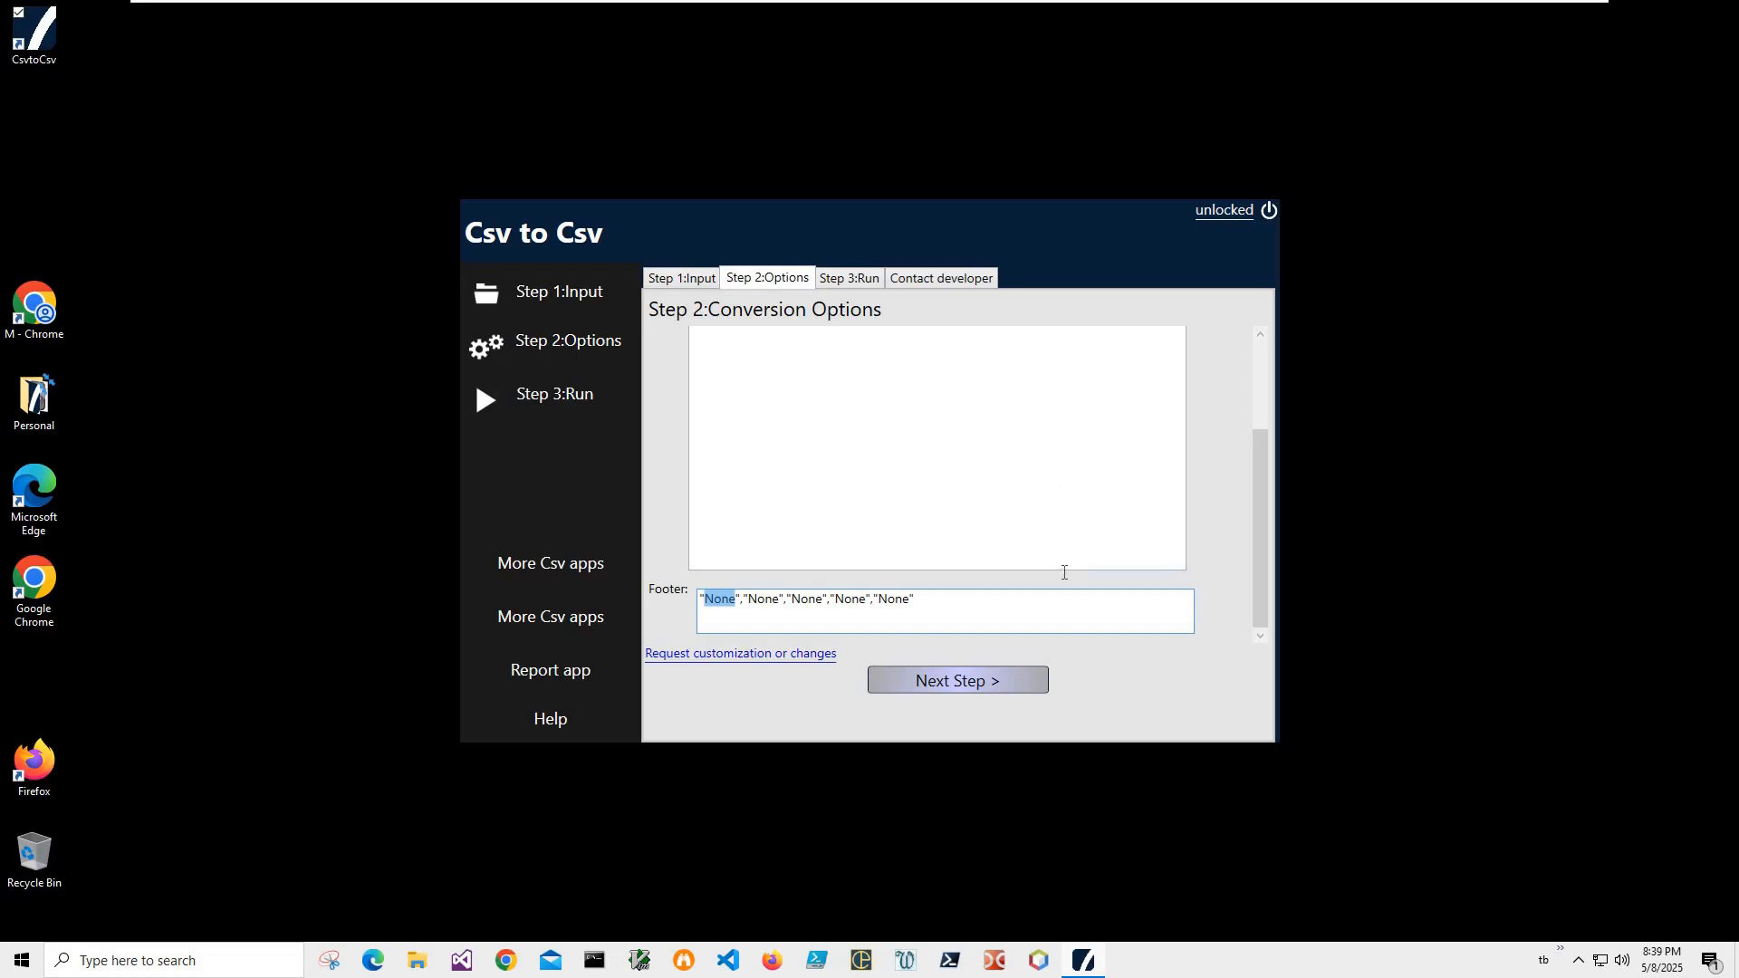
scroll(1062, 388, "up", 3)
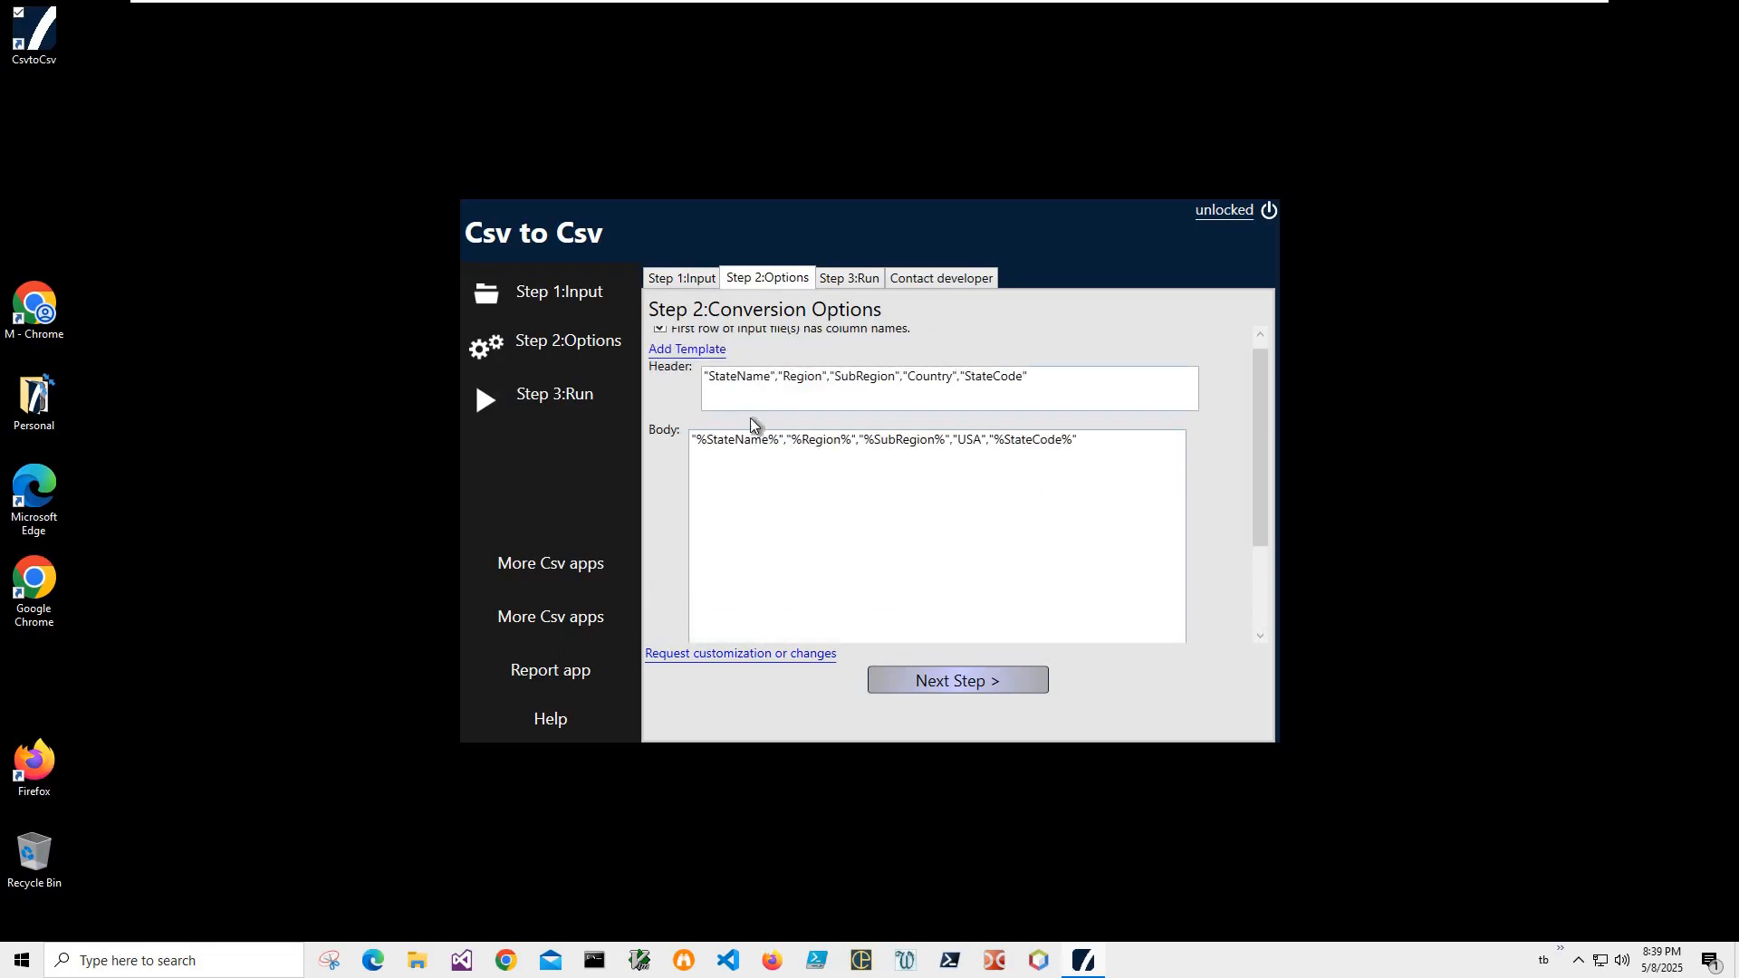
key("shift+Tab")
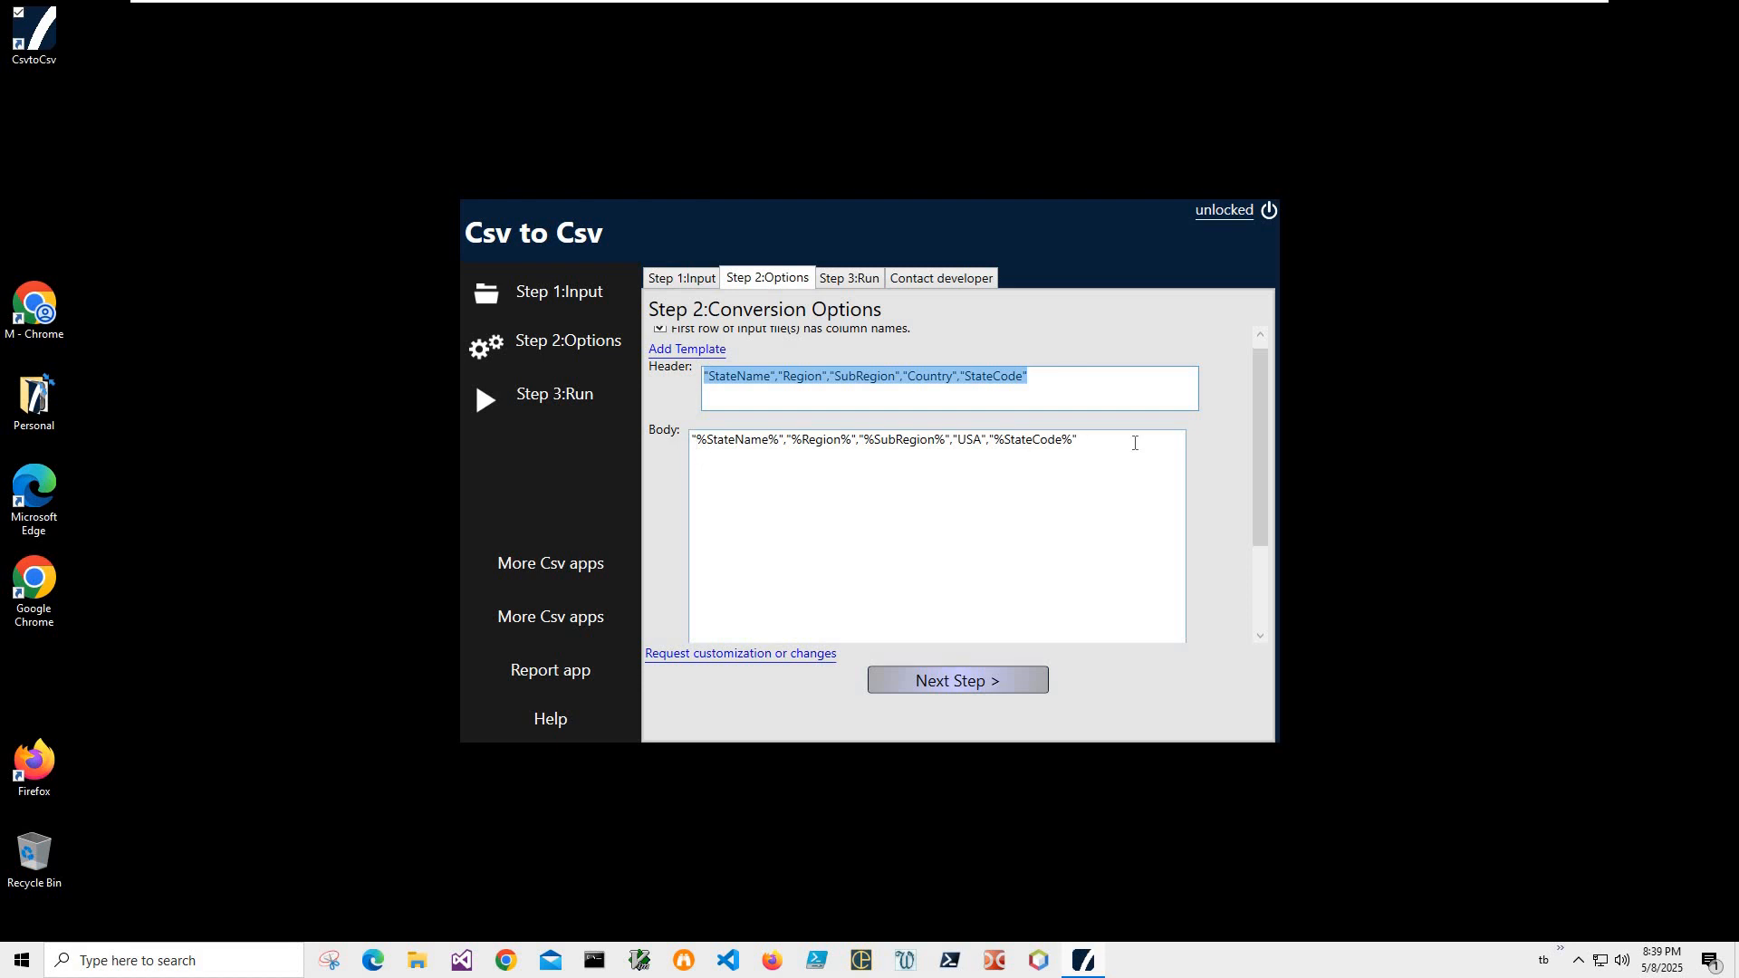
left_click_drag(694, 439, 1104, 516)
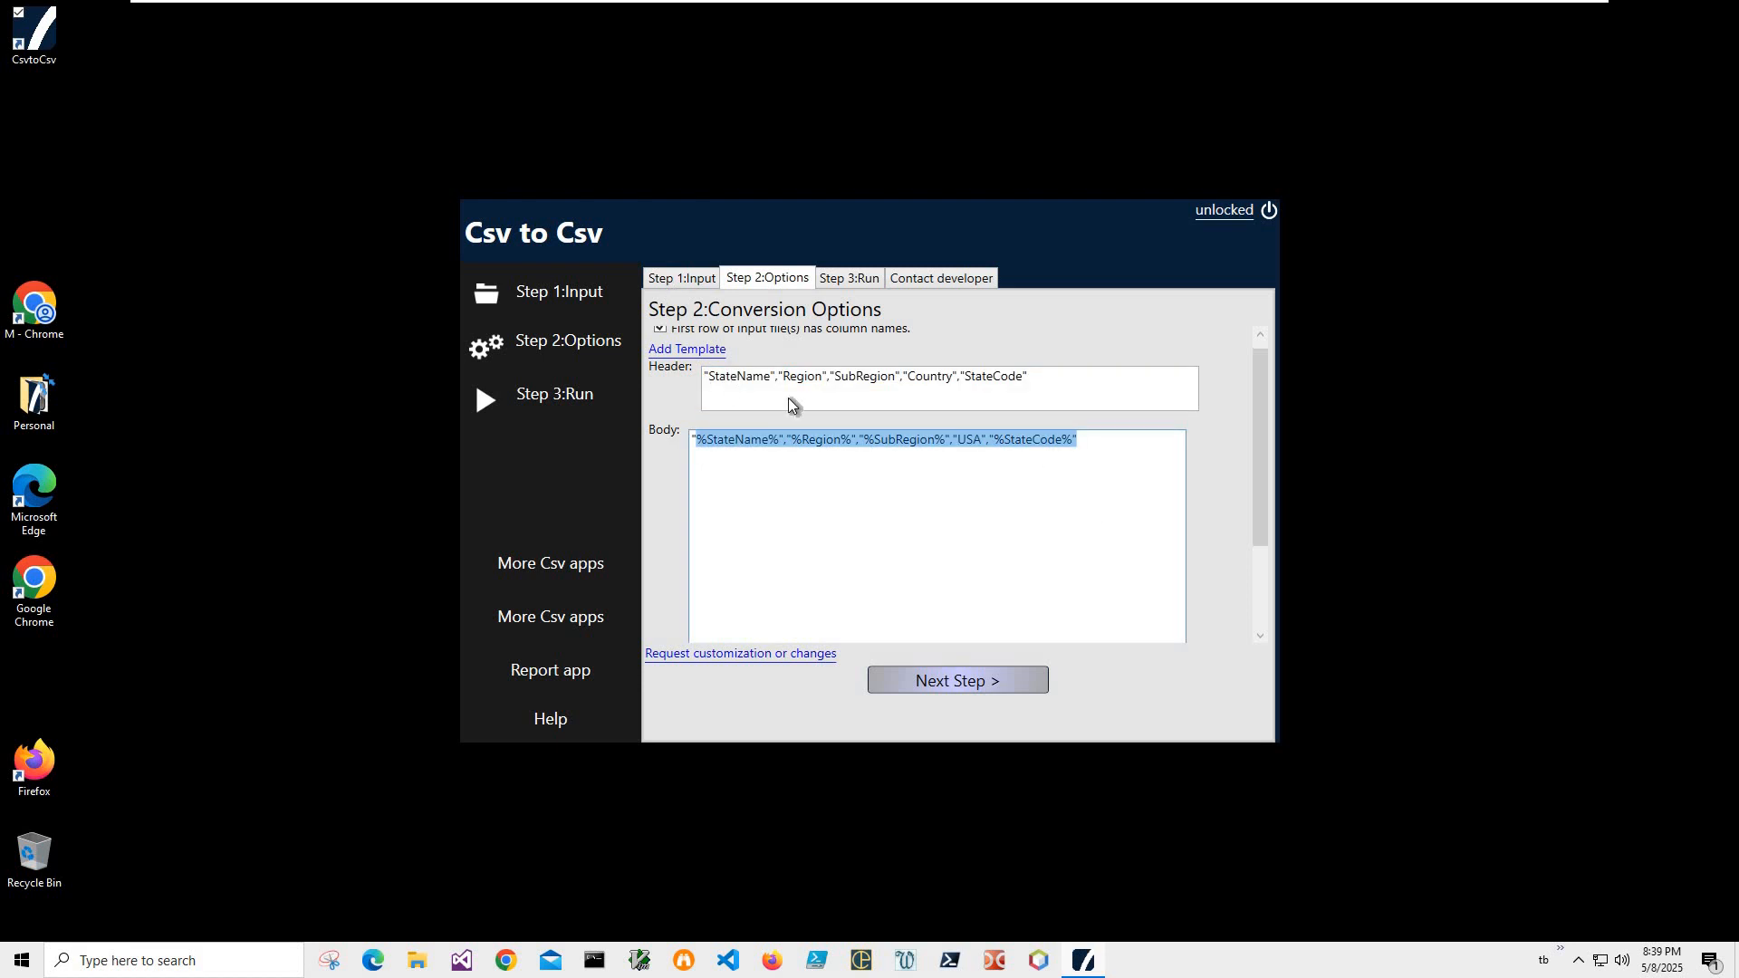
key("ctrl+shift+Tab")
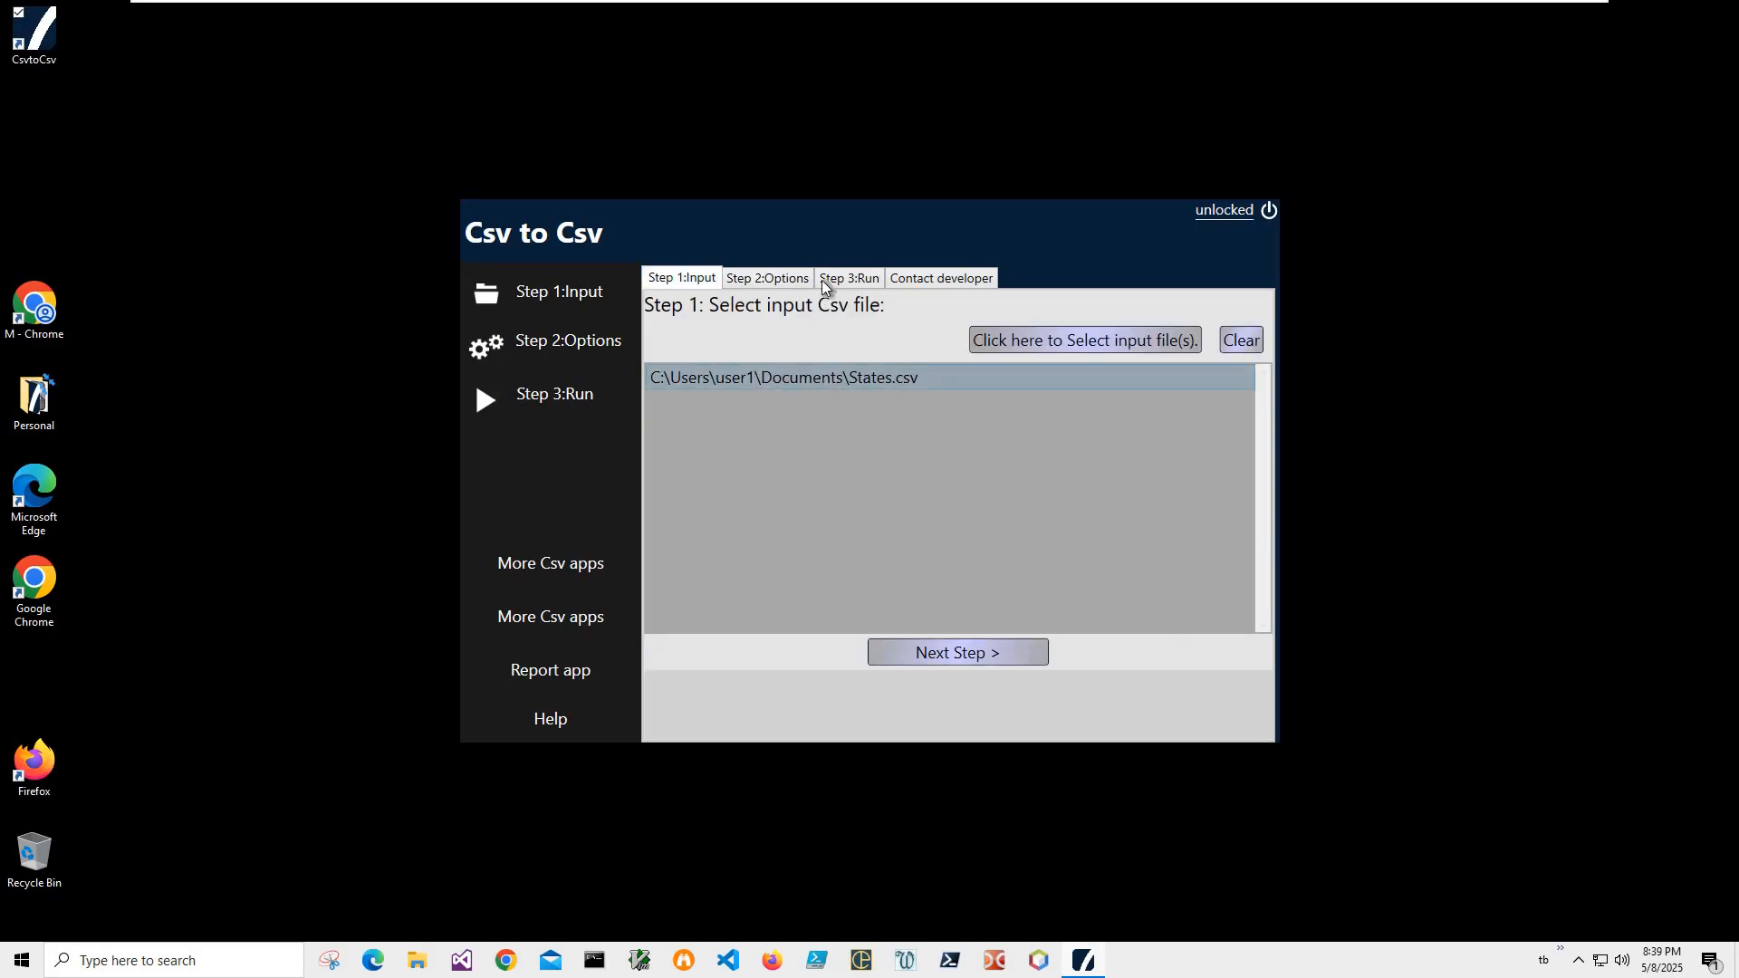
key("ctrl+Tab")
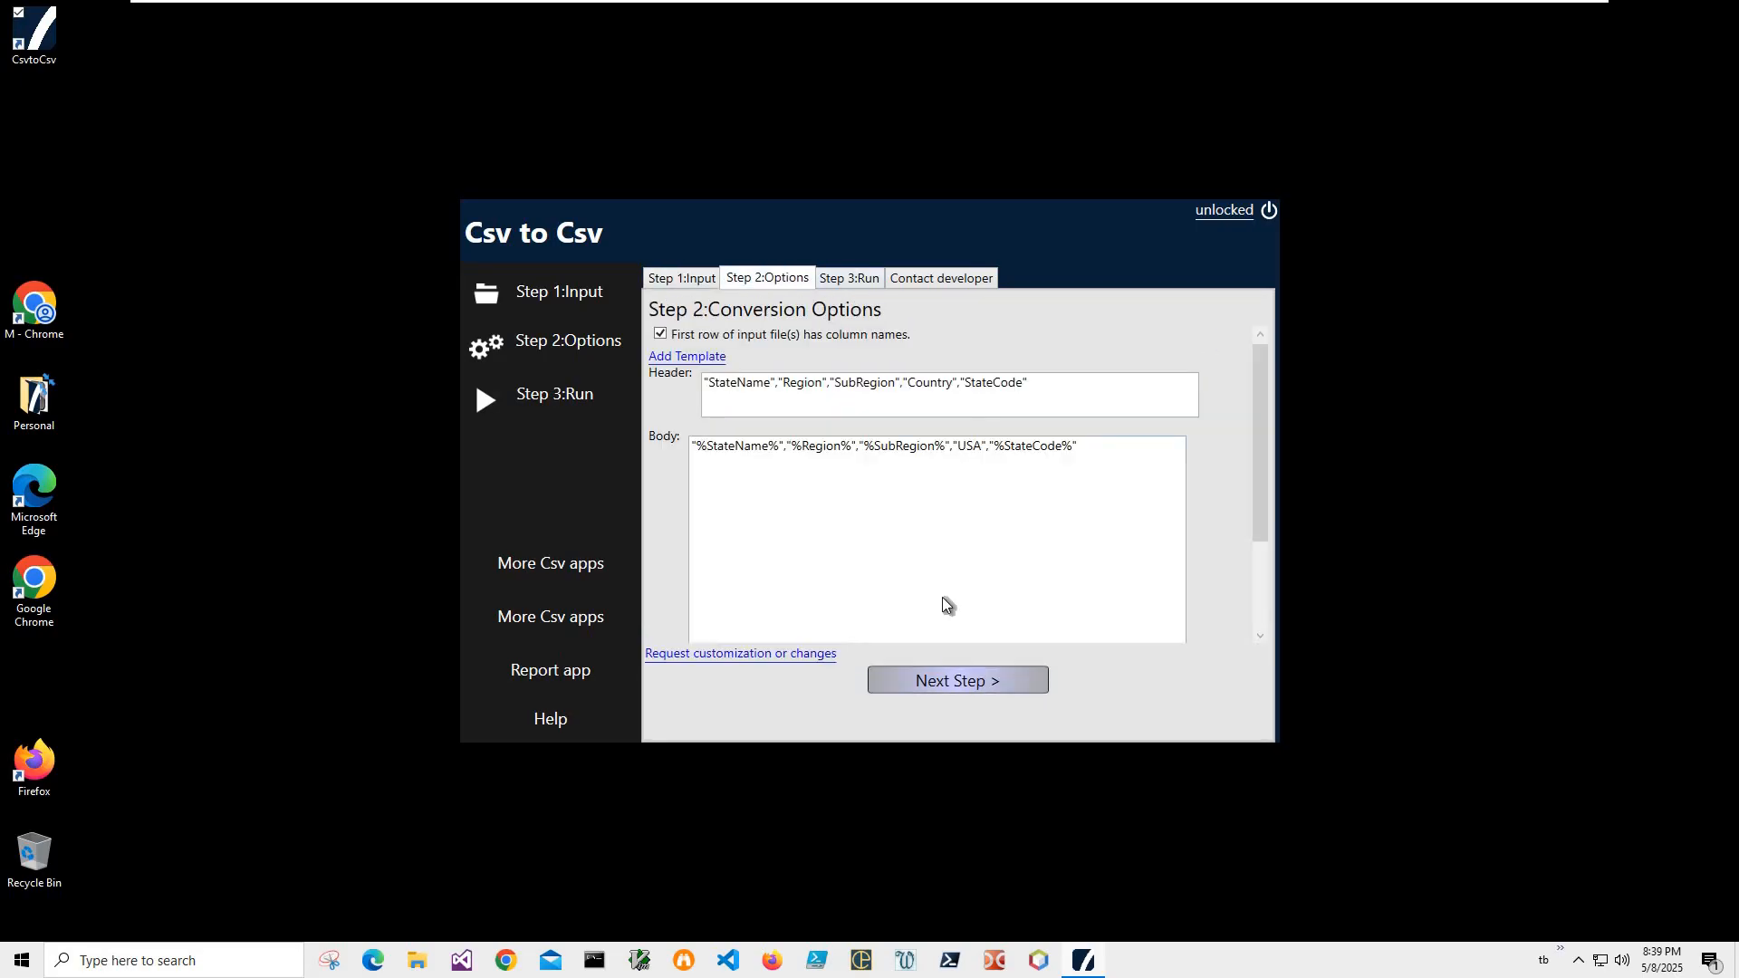
scroll(951, 625, "down", 2)
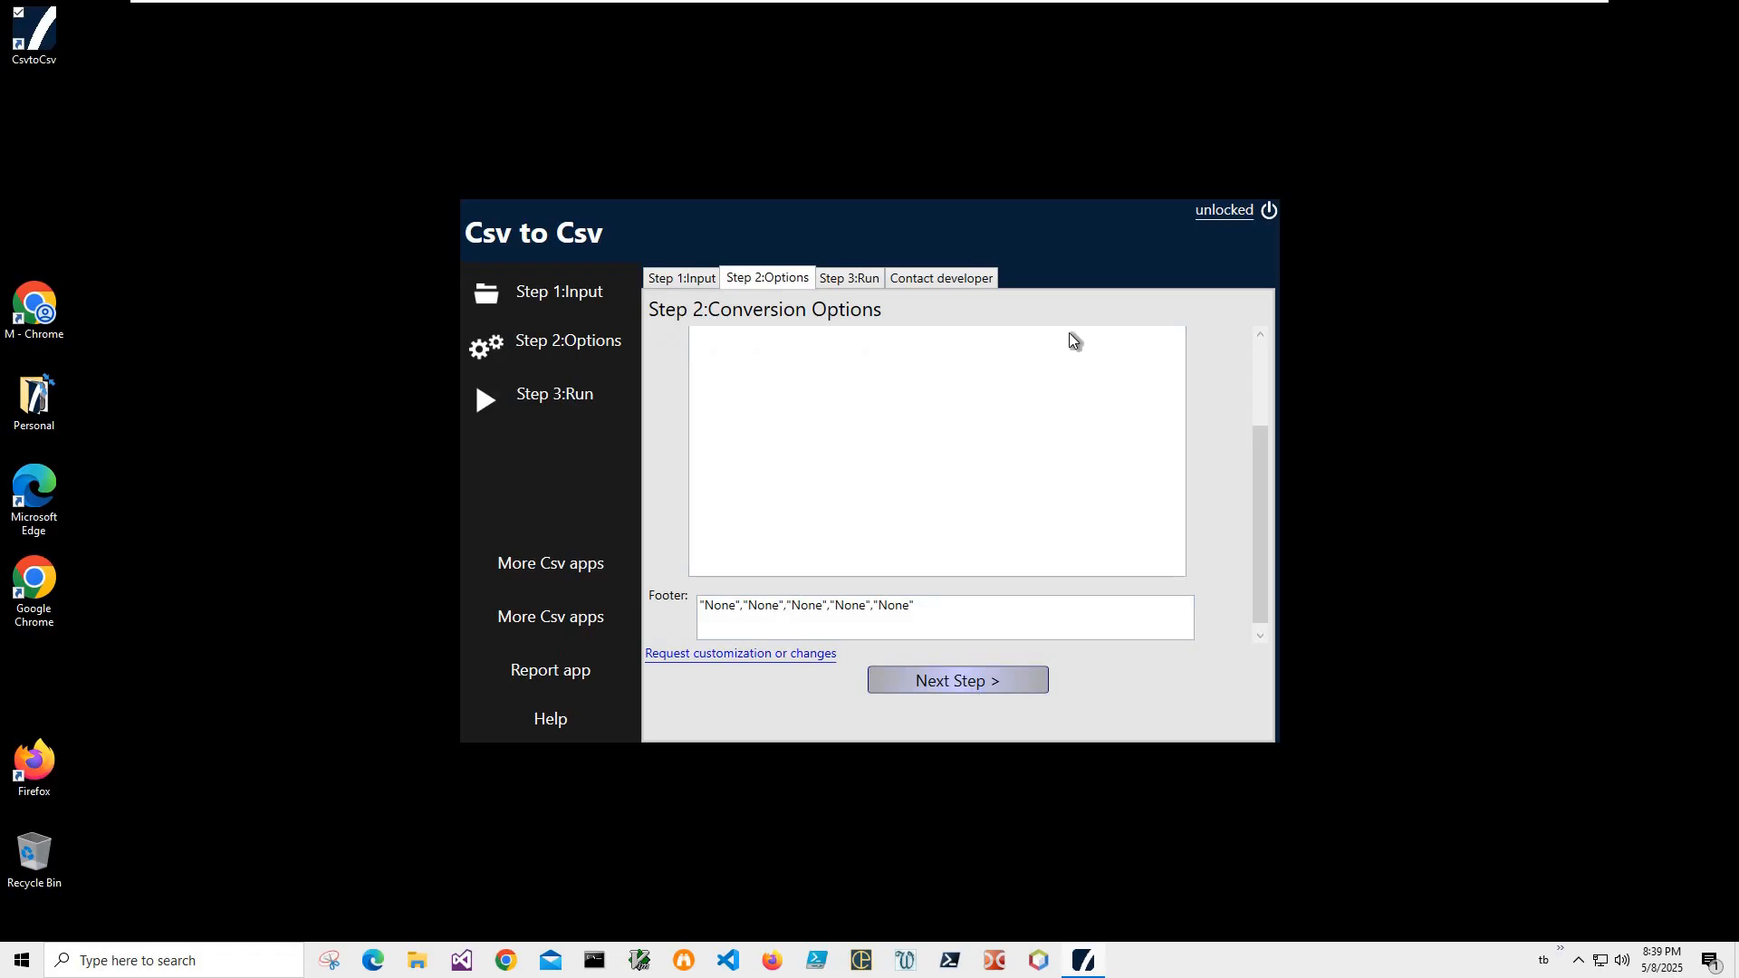
Preview the conversion and examine the output from the header row down to the footer row.
key("ctrl+Tab")
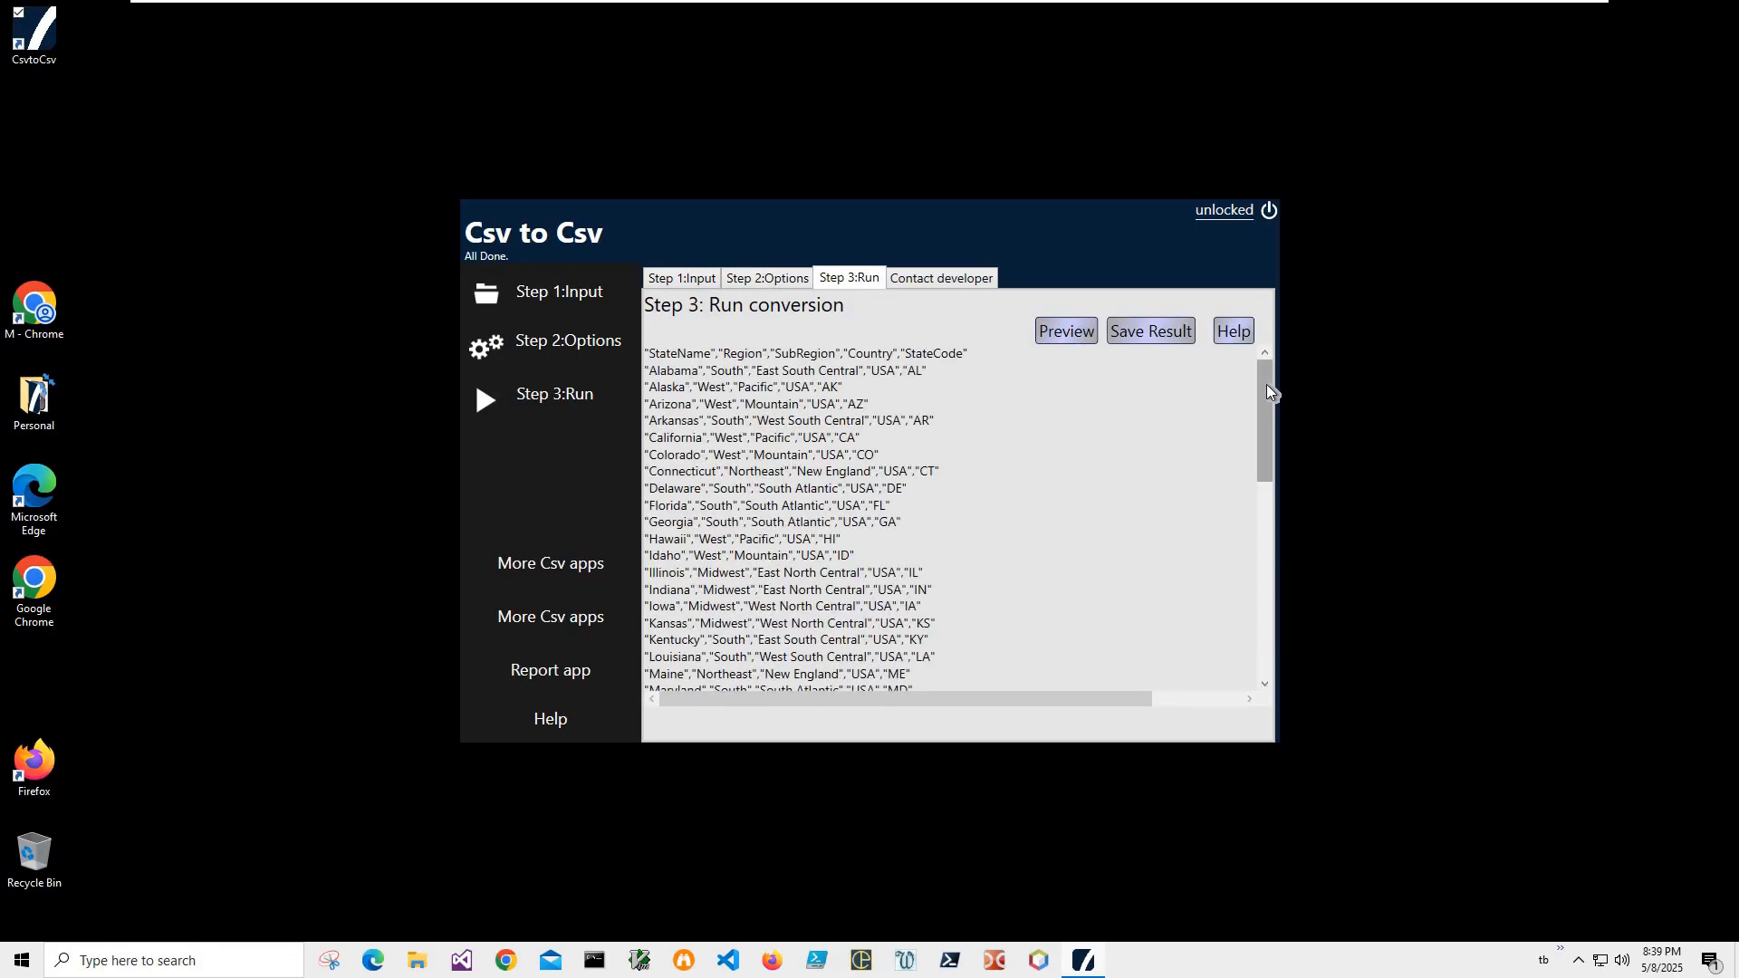
left_click_drag(1266, 385, 942, 357)
left_click_drag(1261, 464, 745, 669)
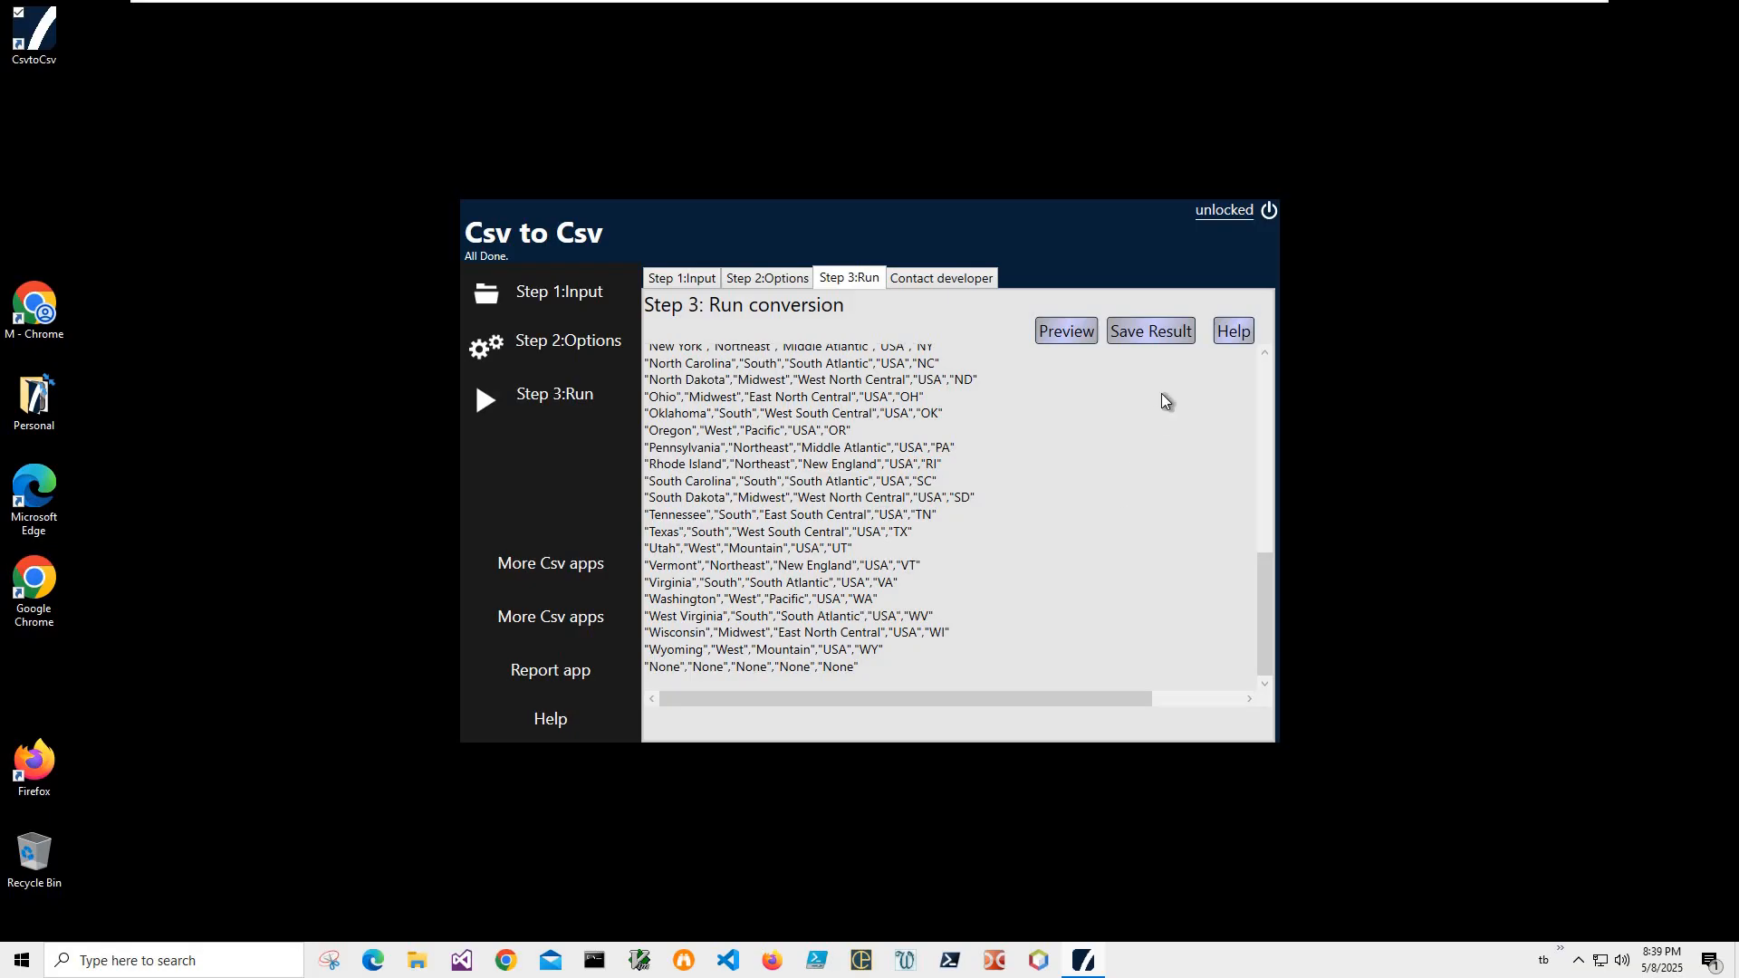
Save the conversion result as a CSV file in Documents under the suggested name and close the converter.
left_click(1150, 331)
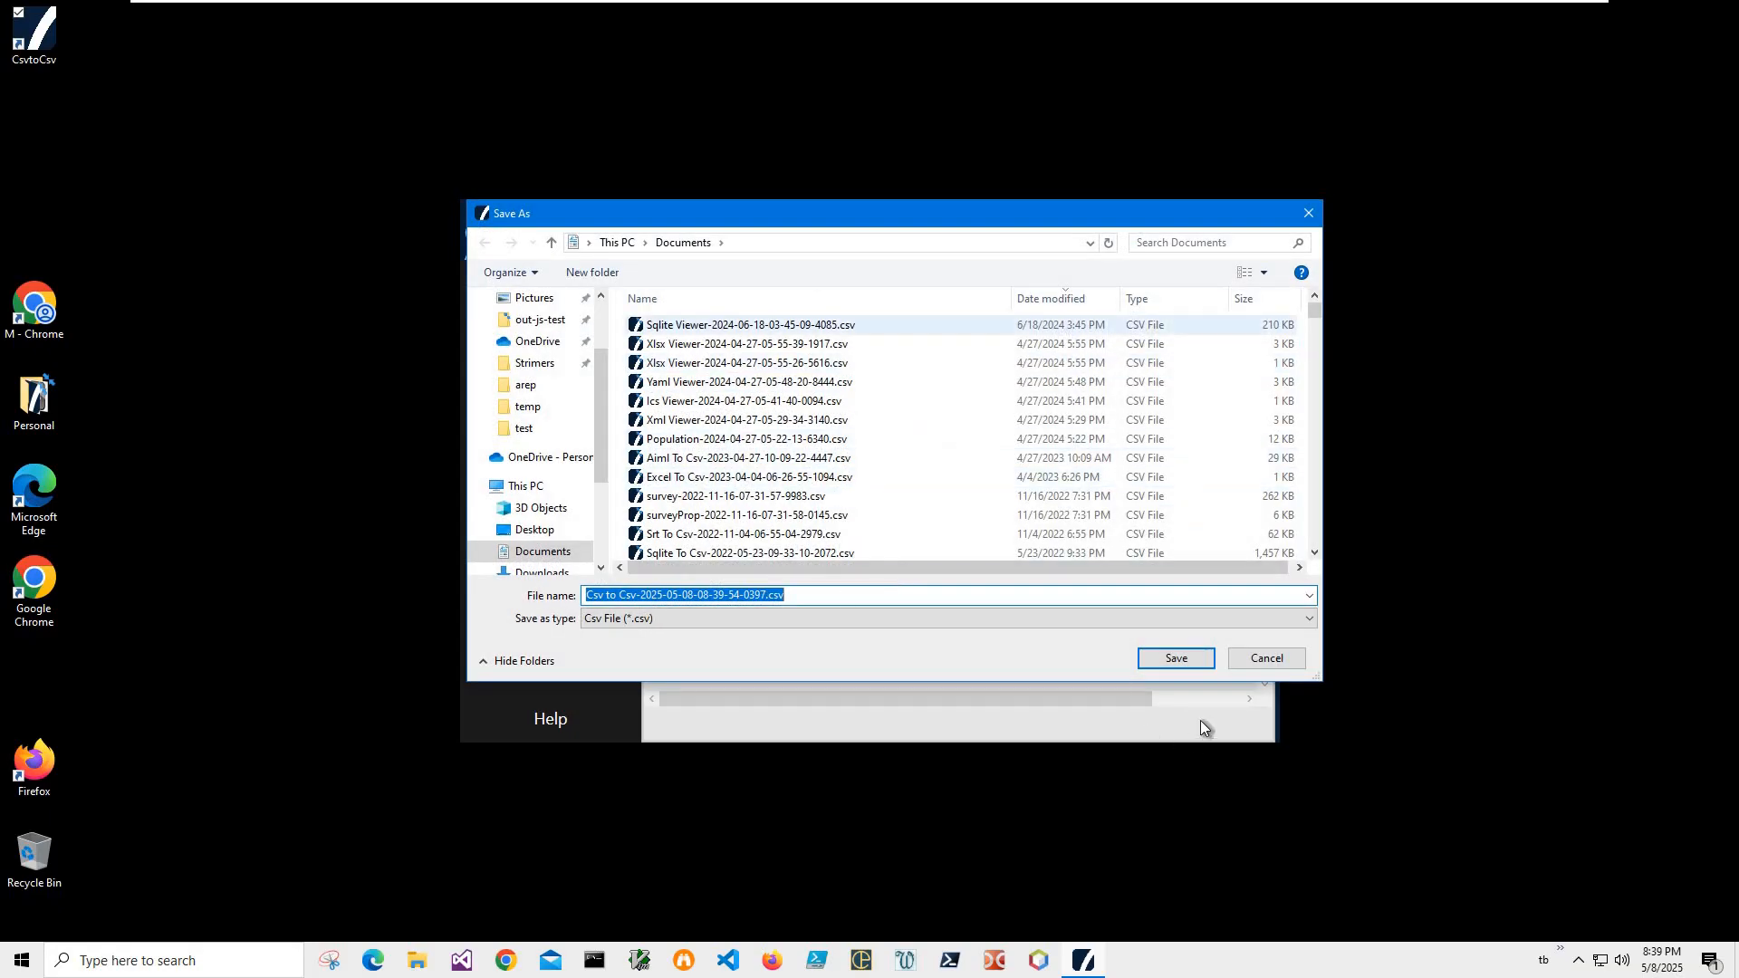
left_click(1177, 659)
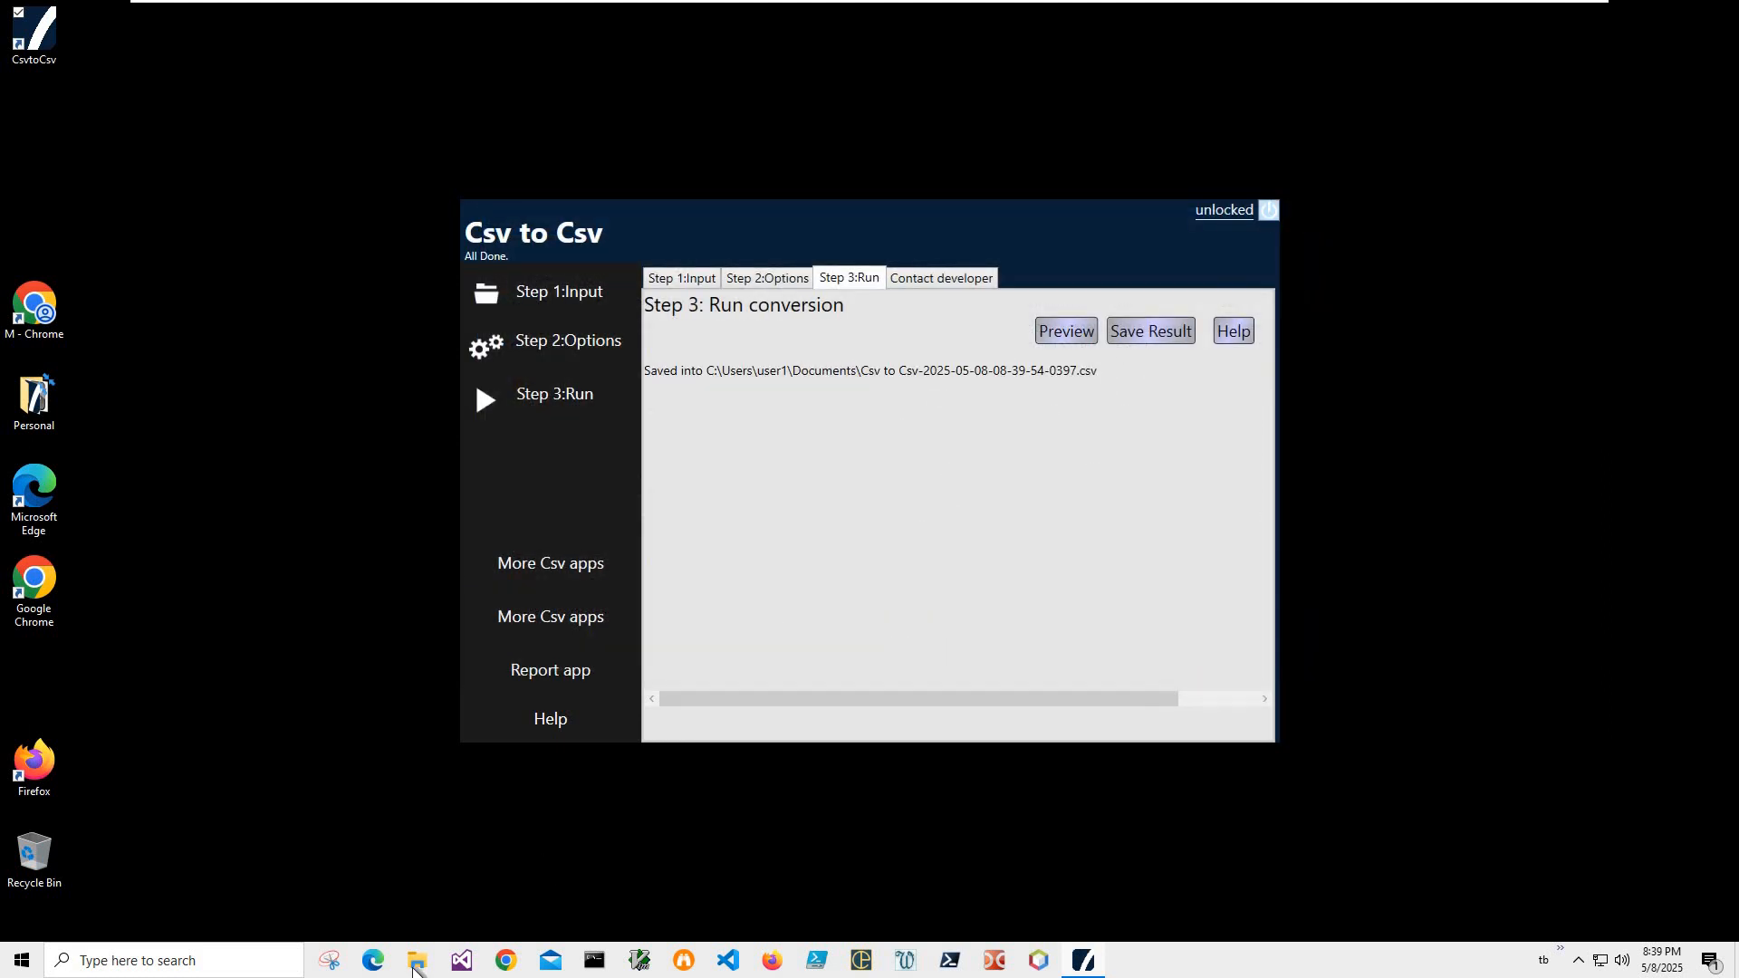
key("alt+F4")
key("super+e")
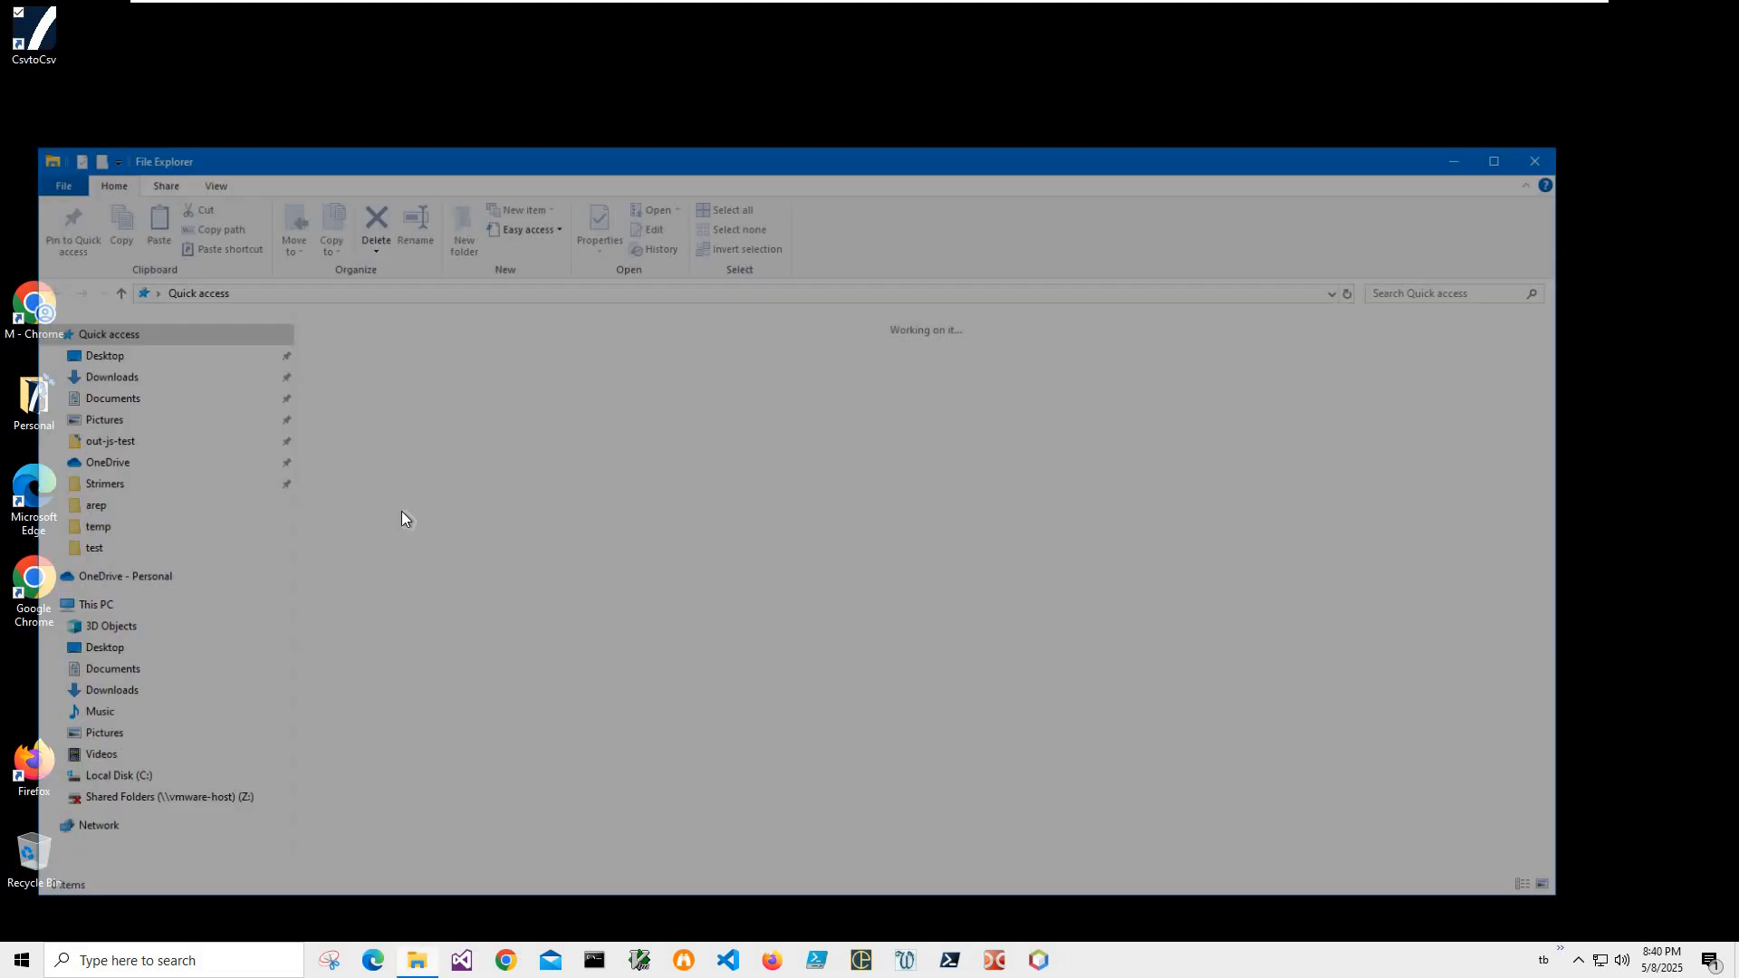
double_click(759, 510)
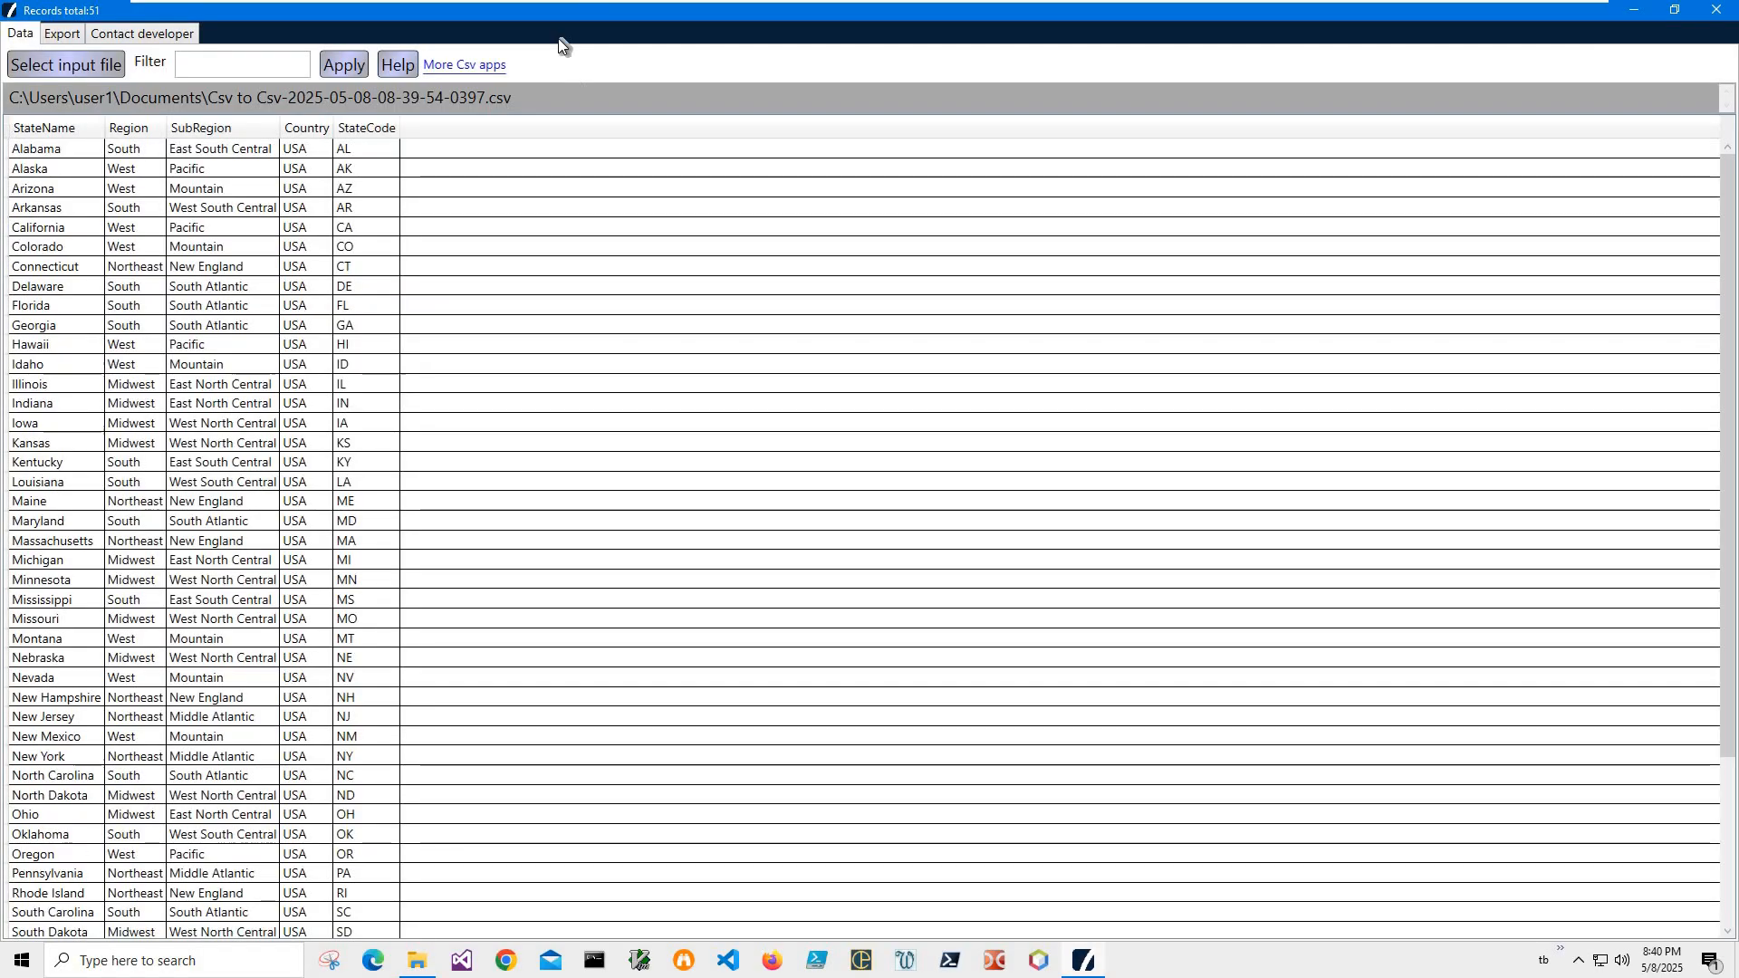
left_click_drag(528, 9, 882, 161)
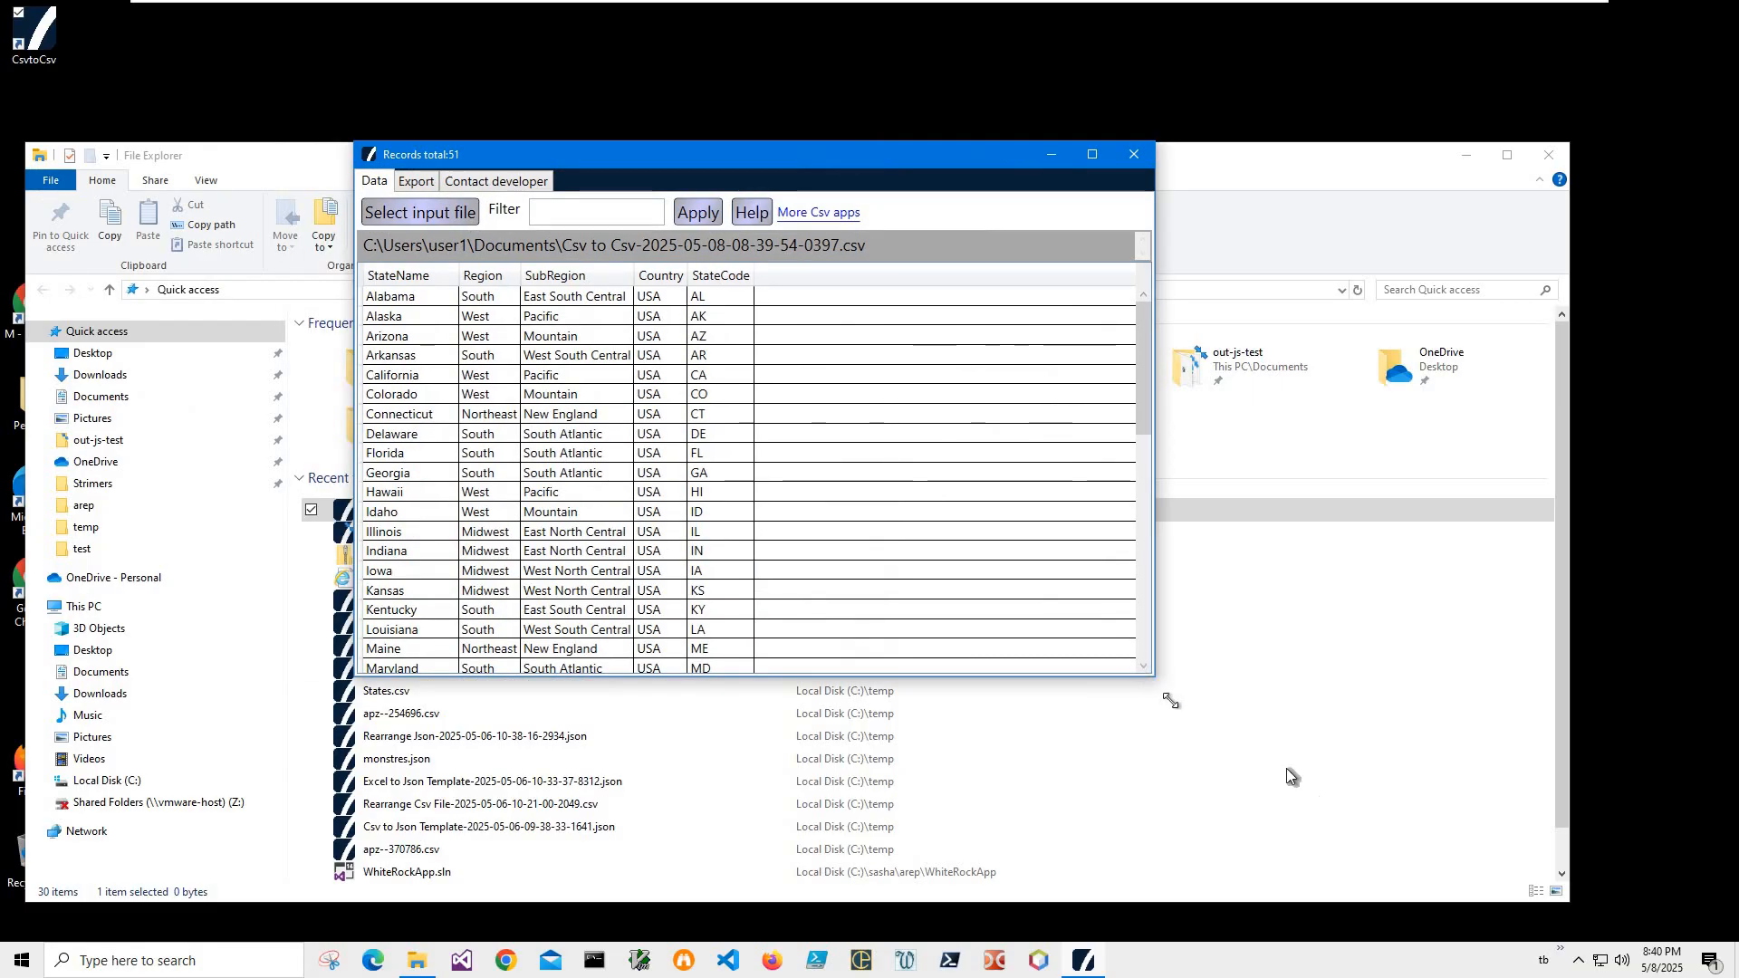
left_click_drag(1154, 674, 1320, 791)
left_click(404, 297)
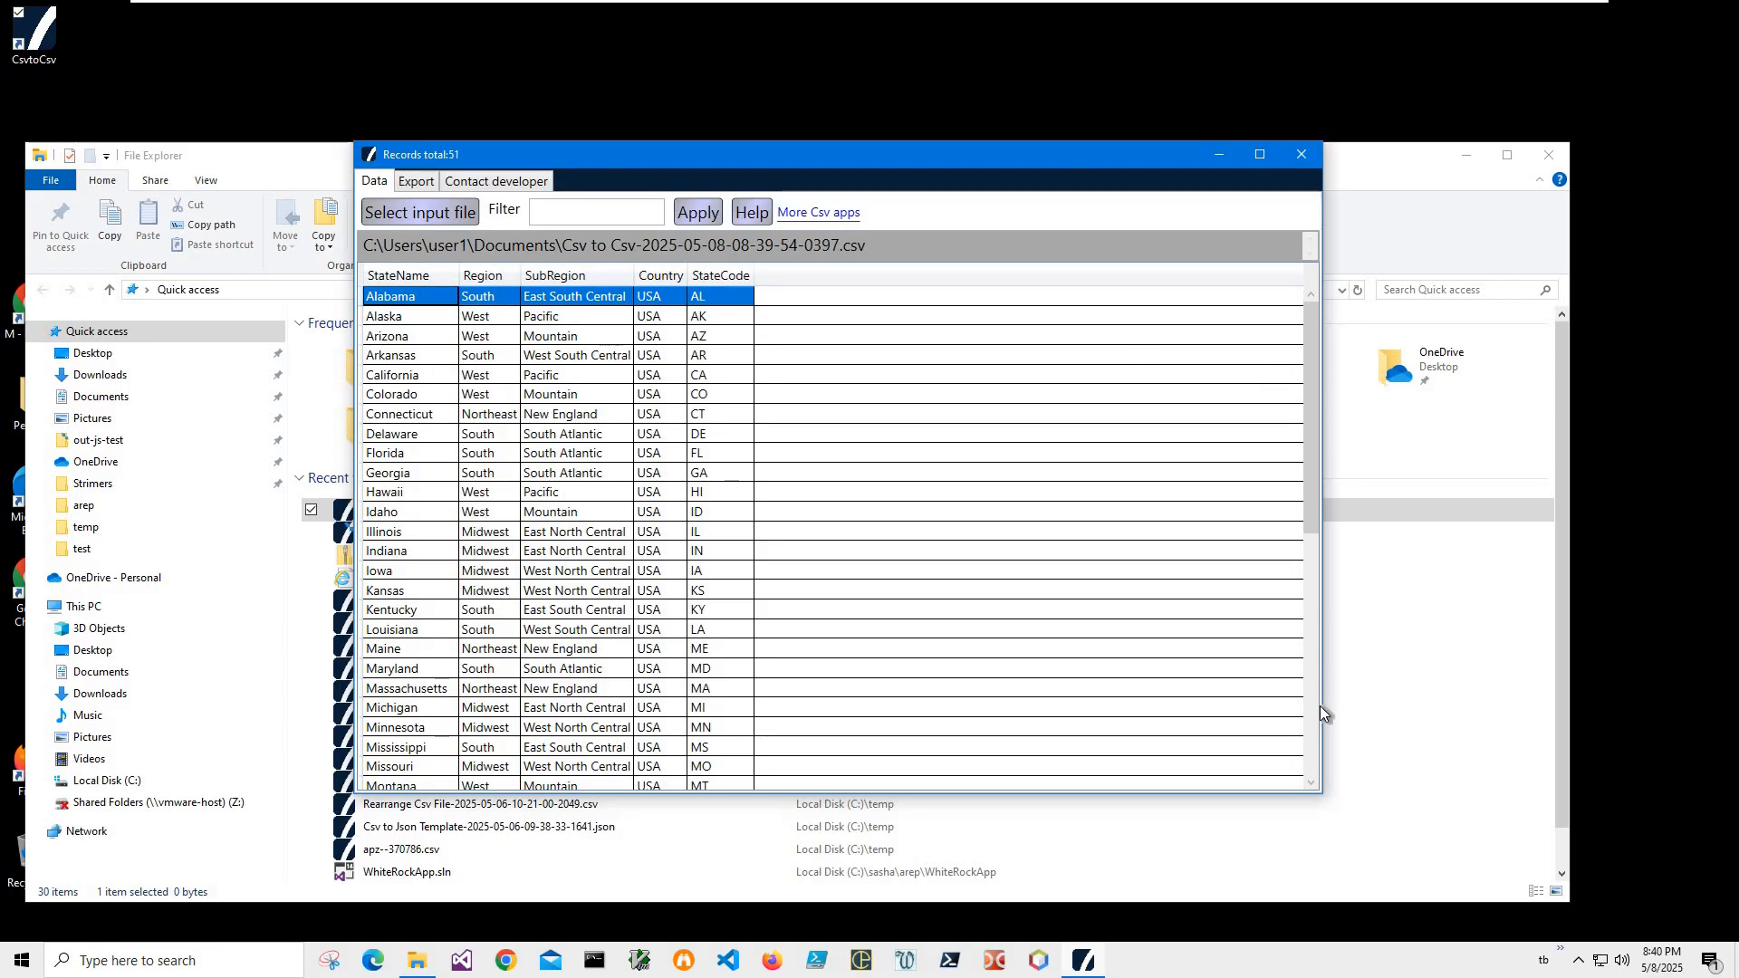
left_click(1313, 748)
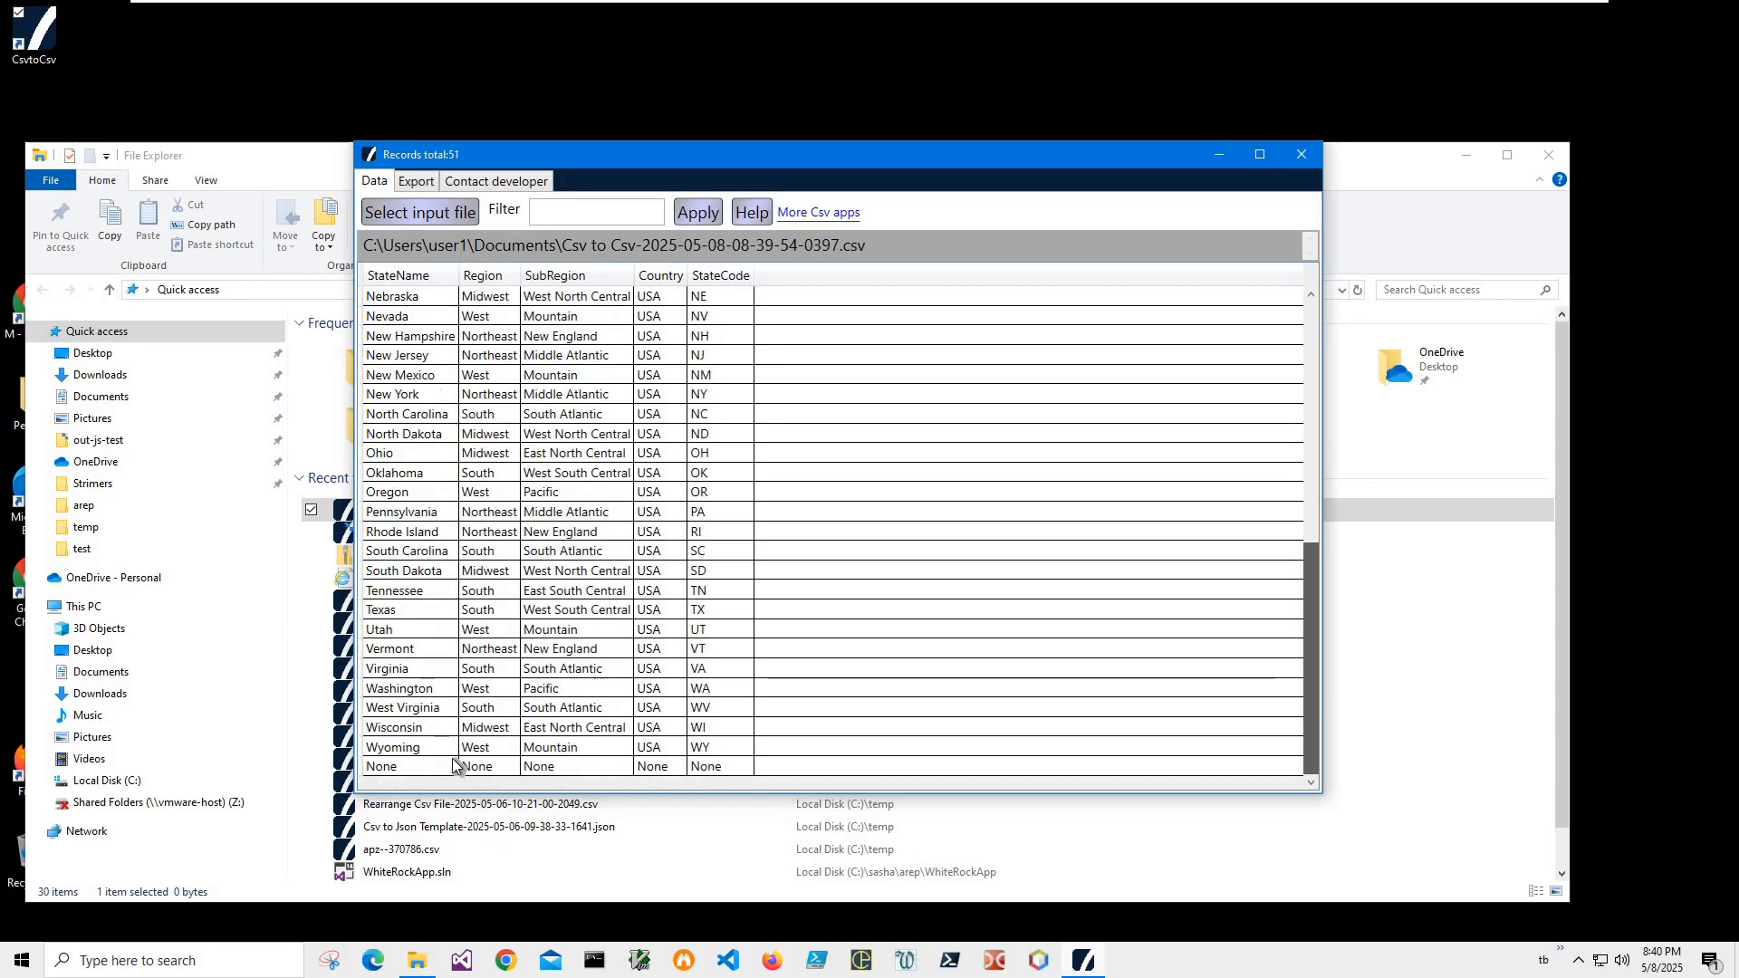